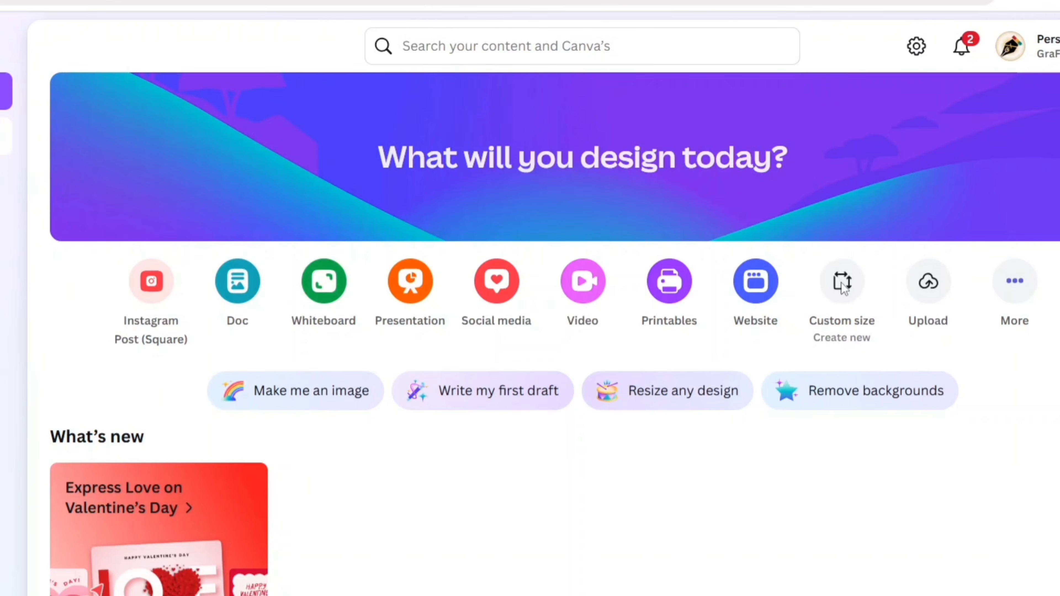
Create a new custom-size design of 1080 × 1080 px.
{"action": "left_click", "coordinate": [842, 284]}
{"action": "type", "text": "1080"}
{"action": "key", "text": "Tab"}
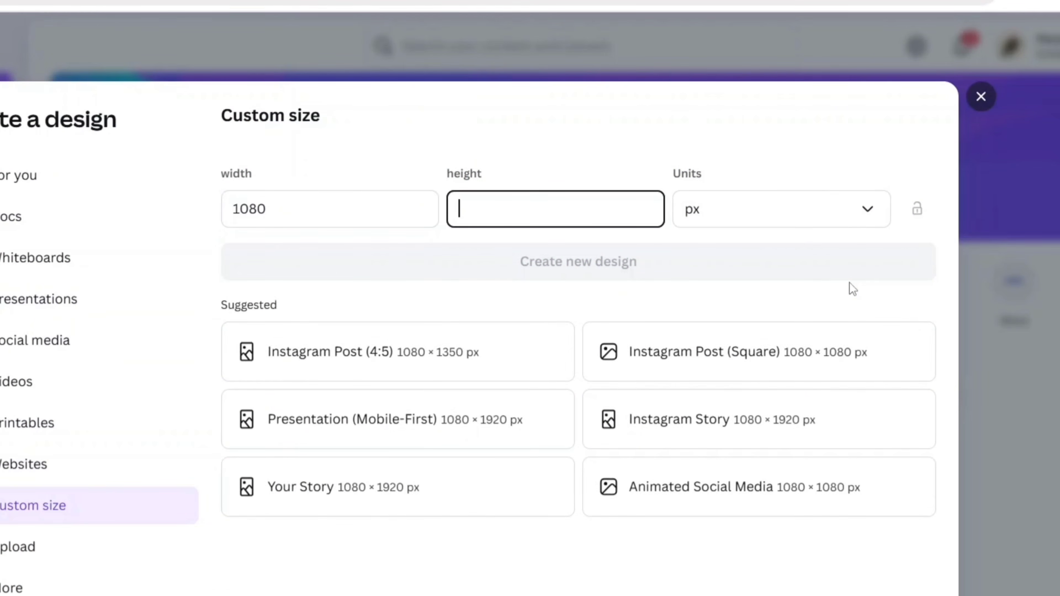
{"action": "type", "text": "1080"}
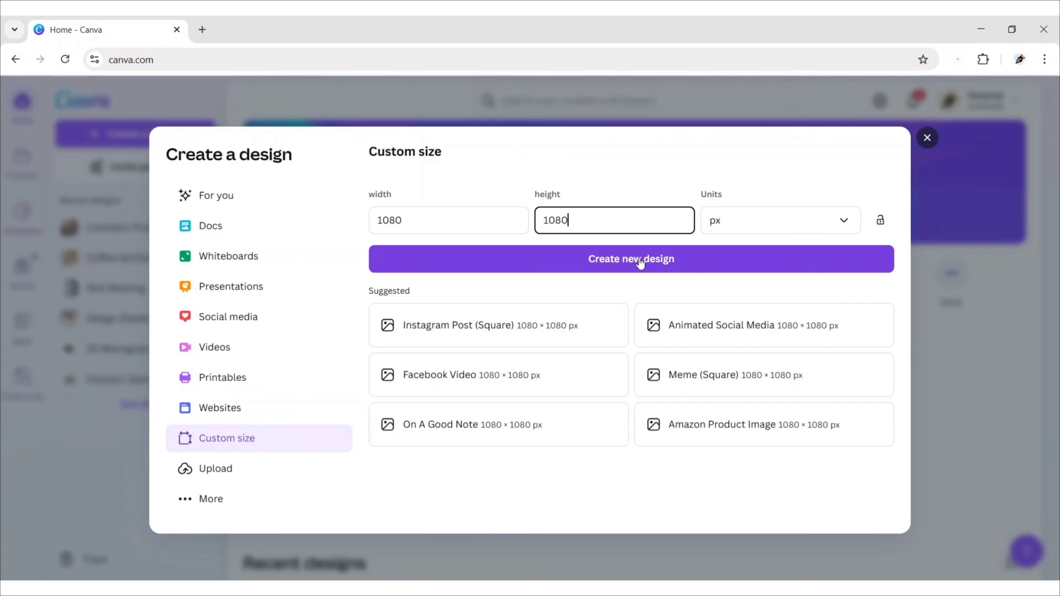
{"action": "left_click", "coordinate": [592, 268]}
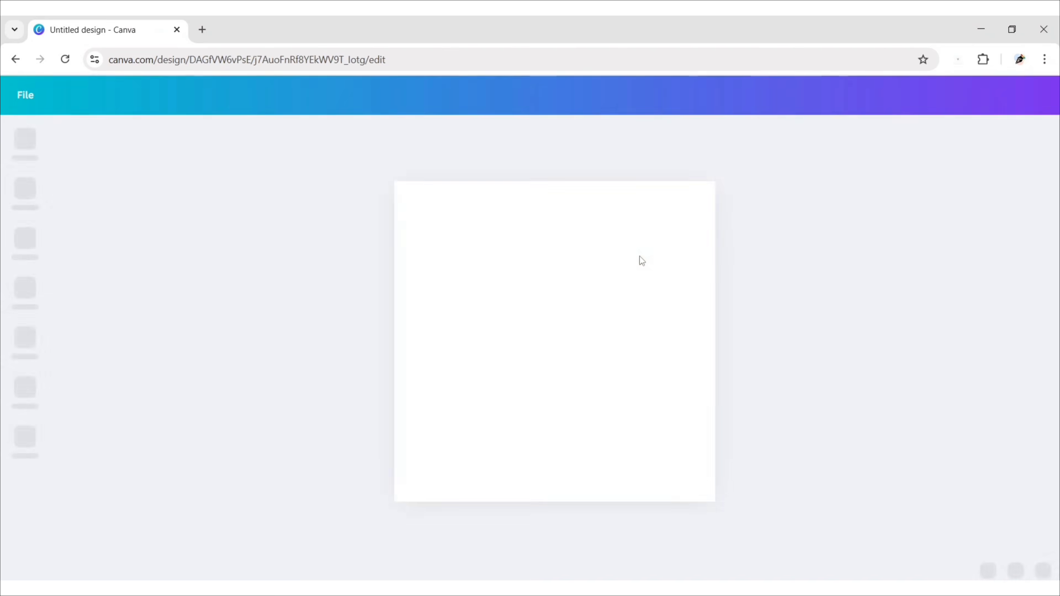
Rename the design as Orange Juice Ad Poster.
{"action": "left_click", "coordinate": [826, 95]}
{"action": "key", "text": "BackSpace"}
{"action": "type", "text": "Orang"}
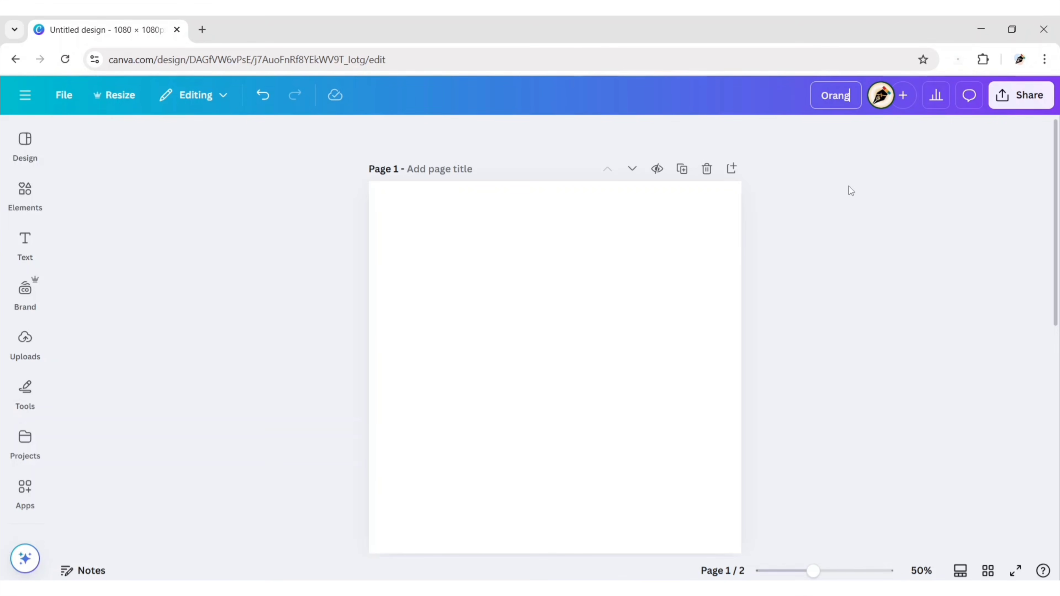
{"action": "type", "text": "e Juice Ad Poster"}
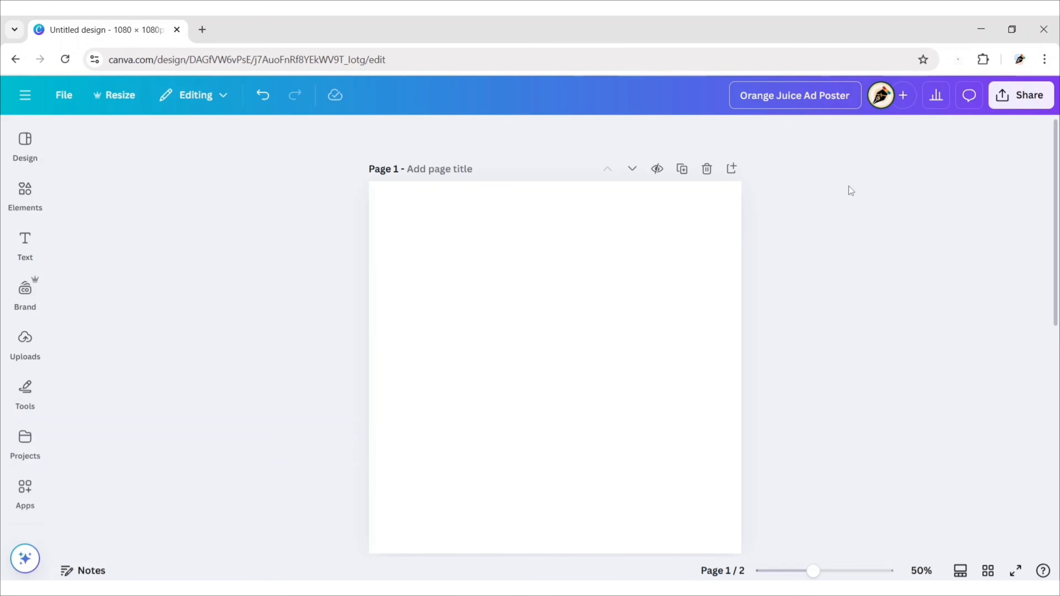
{"action": "left_click", "coordinate": [836, 325]}
Search the photo library for "orange wall background".
{"action": "scroll", "coordinate": [23, 376], "scroll_direction": "down", "scroll_amount": 5}
{"action": "left_click", "coordinate": [25, 392]}
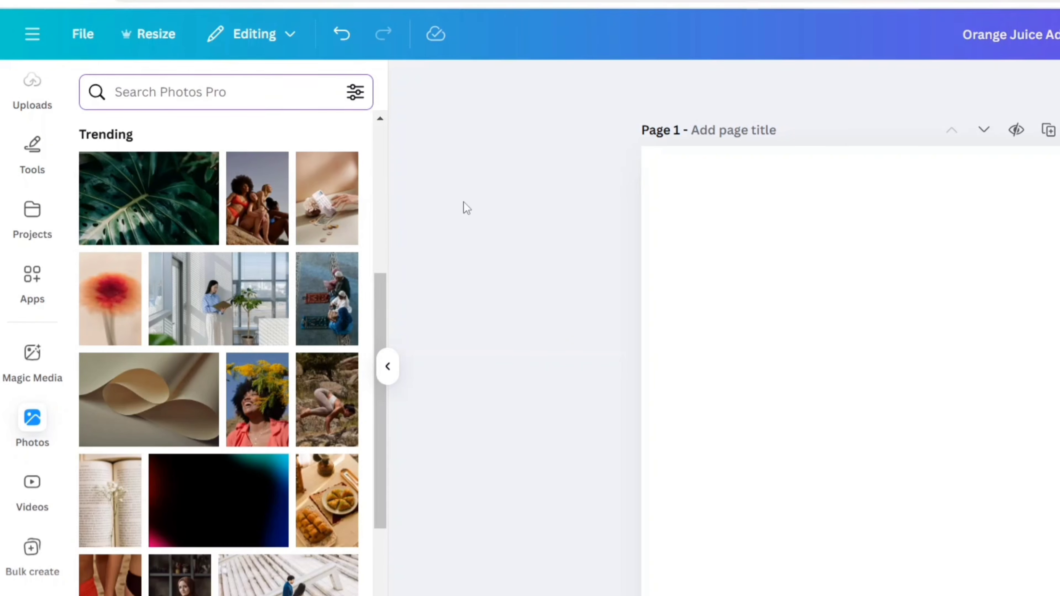
{"action": "type", "text": "orange wall backgr"}
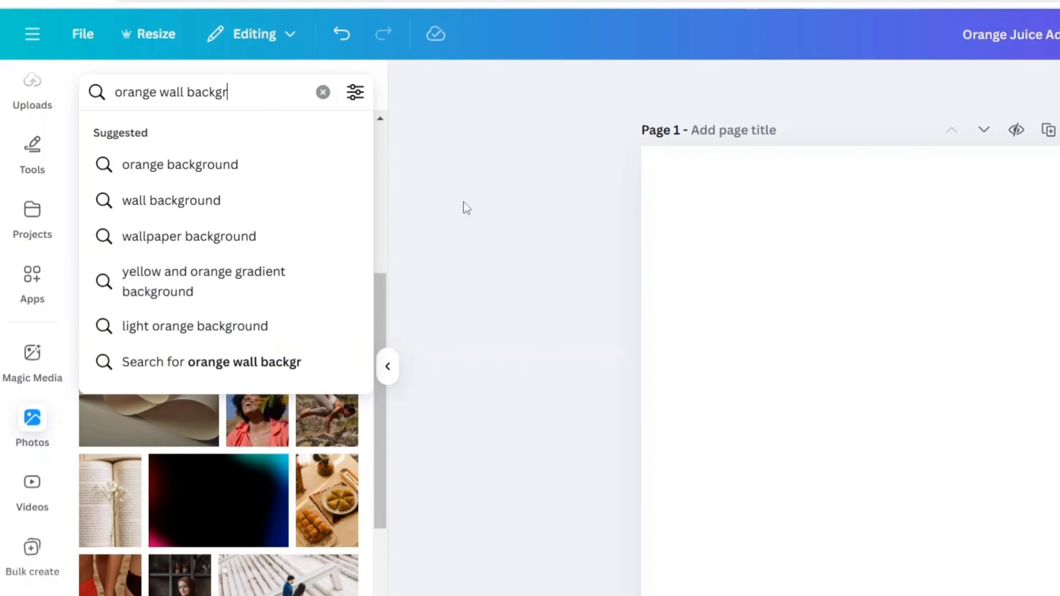
{"action": "type", "text": "ound"}
{"action": "key", "text": "Return"}
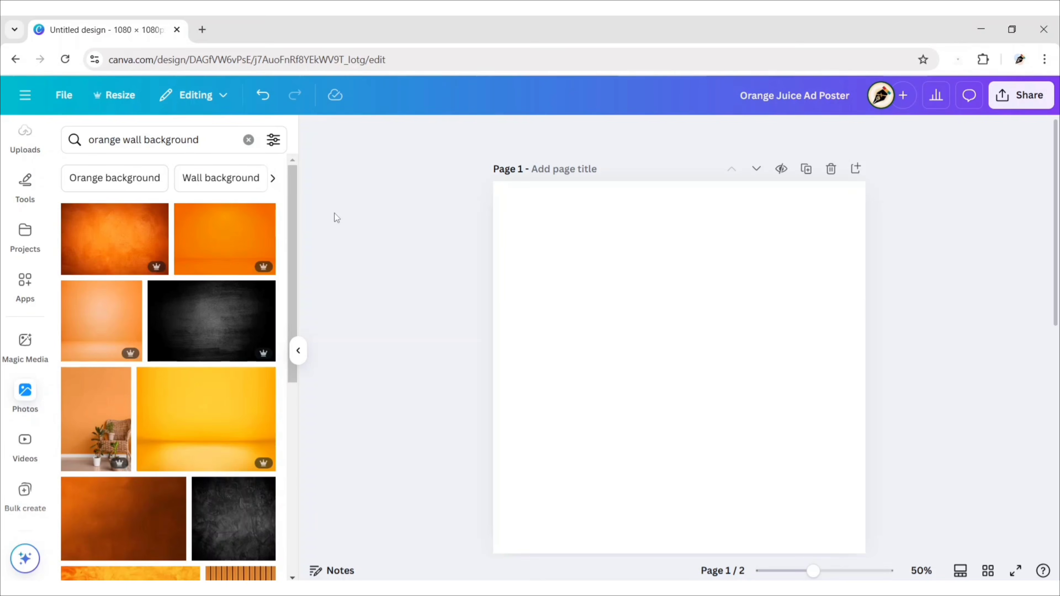
Insert the dark orange studio backdrop photo with a glowing floor line and set it as the page background.
{"action": "scroll", "coordinate": [196, 389], "scroll_direction": "down", "scroll_amount": 15}
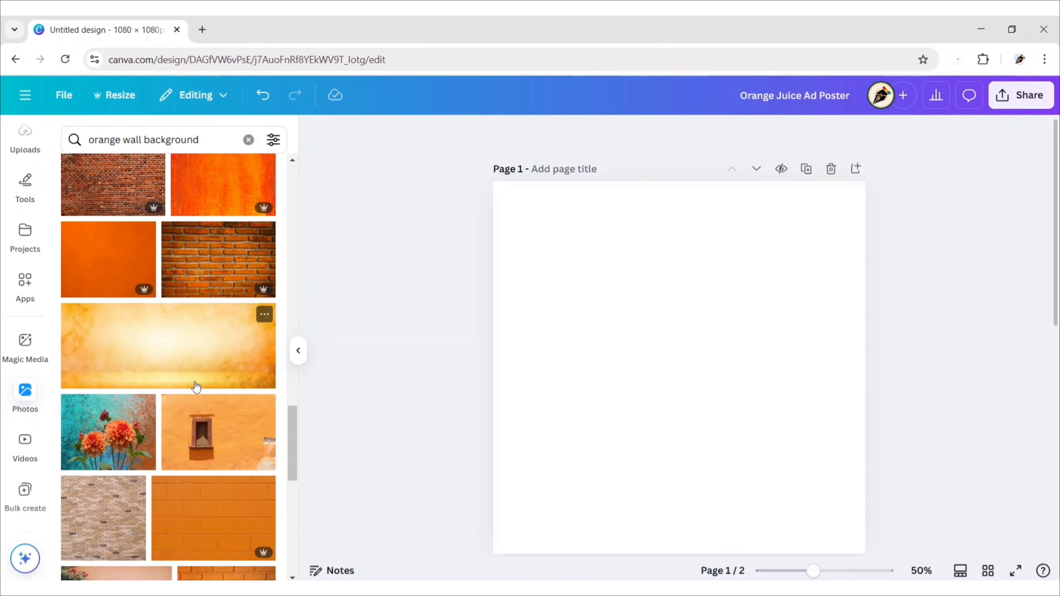
{"action": "scroll", "coordinate": [196, 387], "scroll_direction": "down", "scroll_amount": 20}
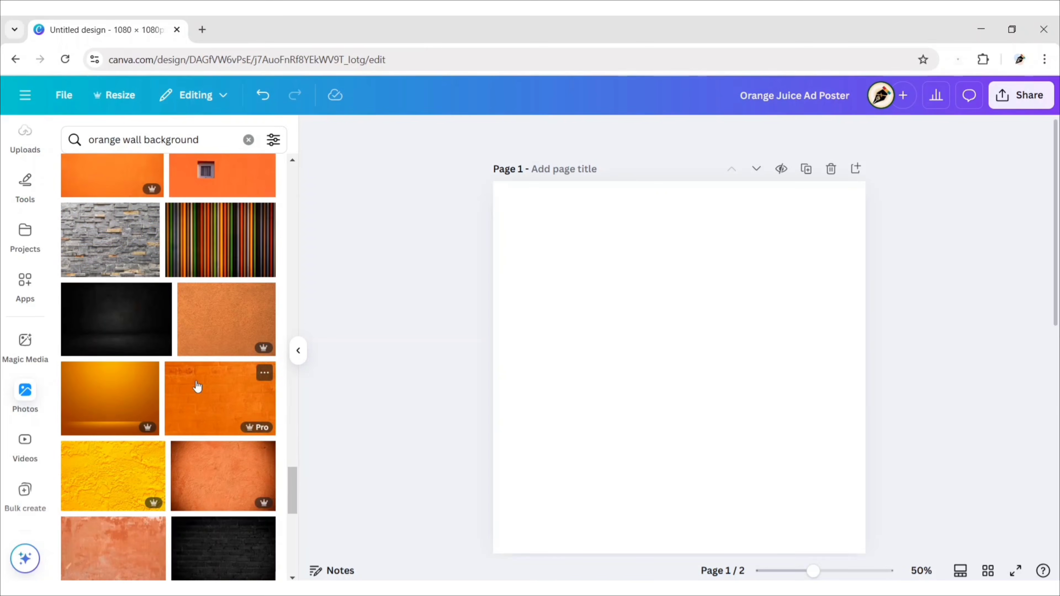
{"action": "left_click", "coordinate": [112, 400]}
{"action": "left_click", "coordinate": [298, 350]}
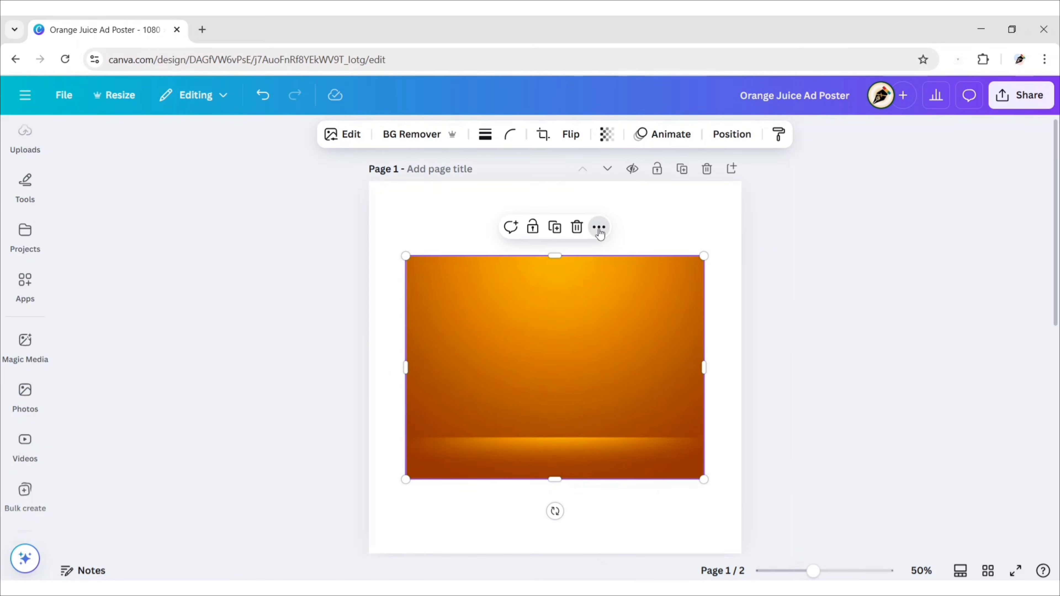
{"action": "left_click", "coordinate": [599, 226]}
{"action": "scroll", "coordinate": [712, 431], "scroll_direction": "down", "scroll_amount": 3}
{"action": "left_click", "coordinate": [709, 508]}
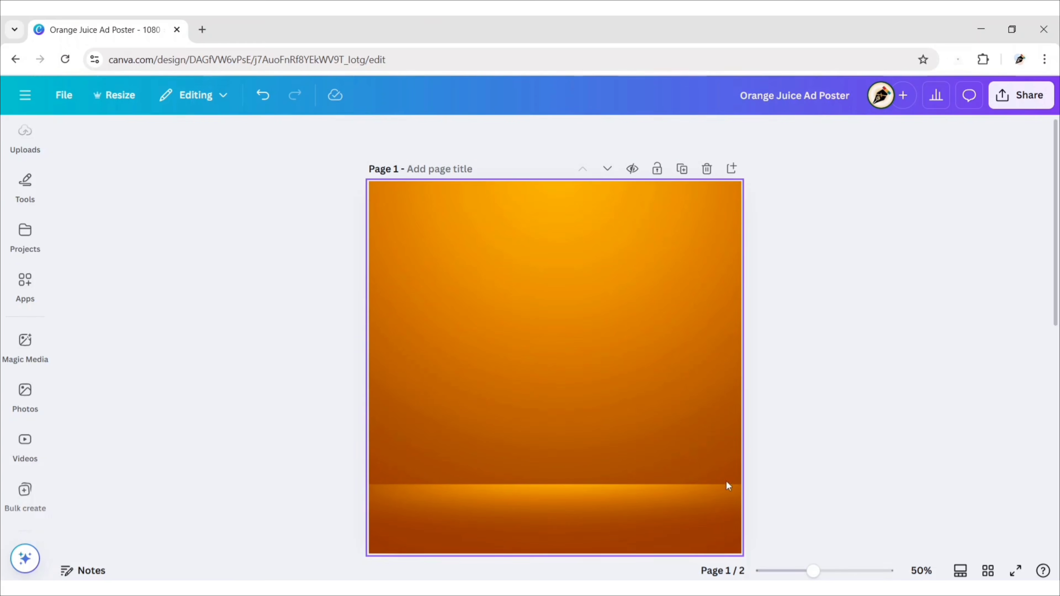
Add the uploaded Juice Burst bottle image to the page and remove its orange background.
{"action": "left_click", "coordinate": [23, 345]}
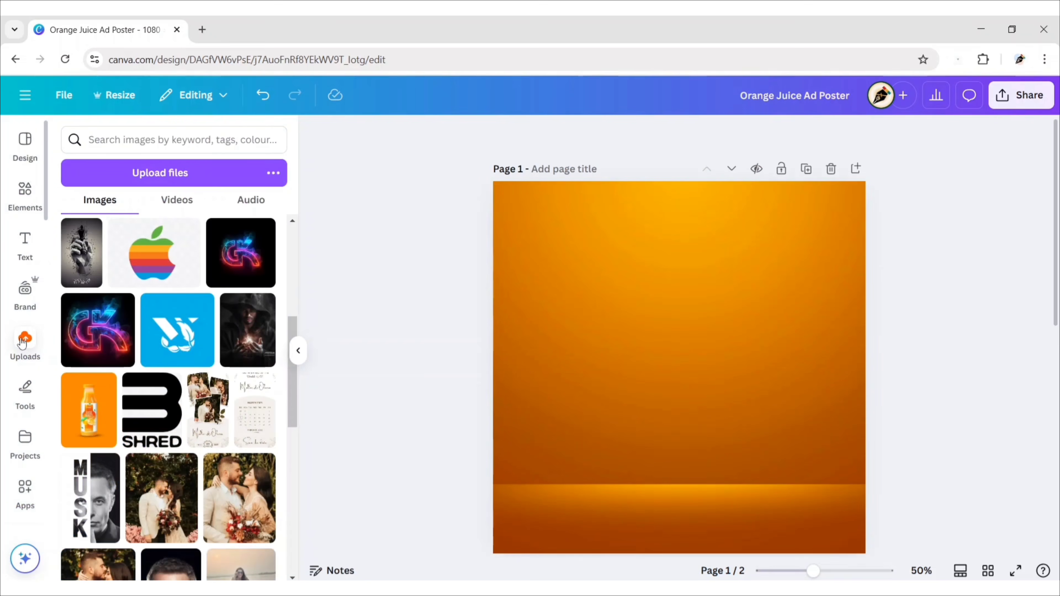
{"action": "left_click", "coordinate": [95, 413]}
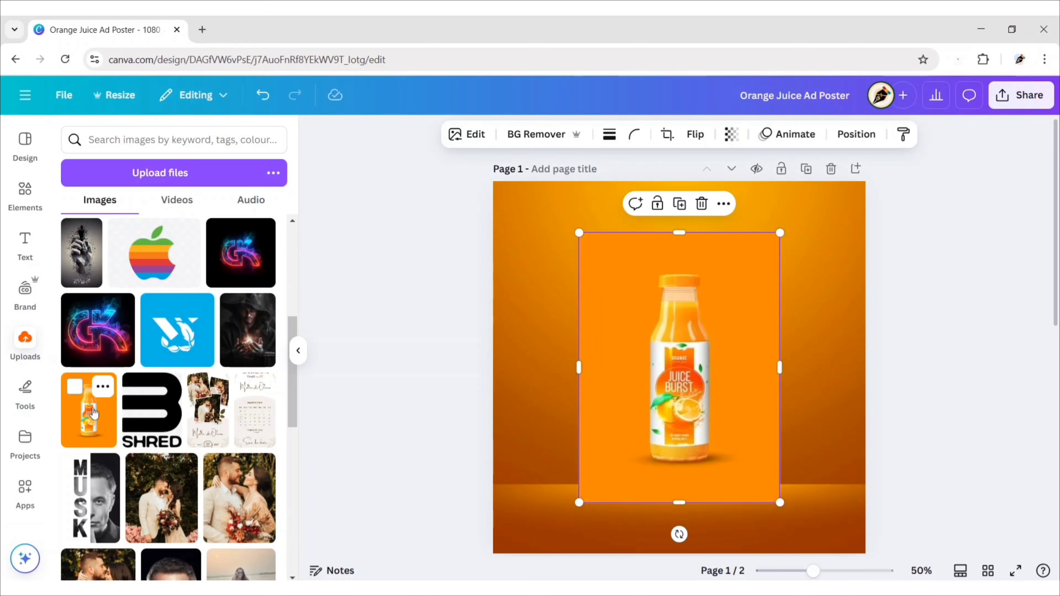
{"action": "left_click", "coordinate": [296, 350]}
{"action": "left_click", "coordinate": [400, 140]}
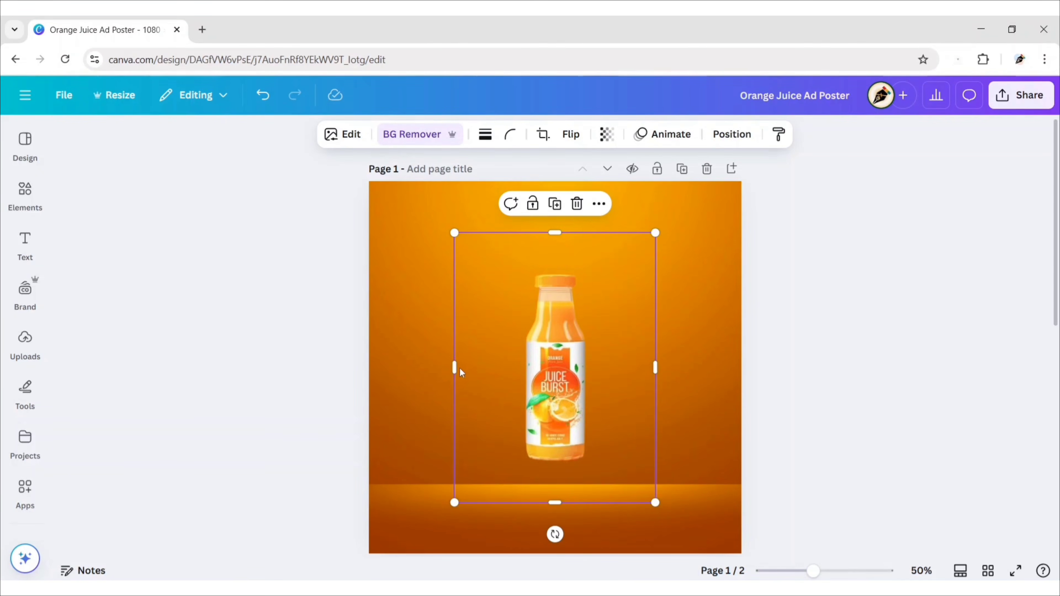
Crop the empty margins on all four sides of the bottle image close to the bottle.
{"action": "left_click_drag", "start_coordinate": [459, 370], "coordinate": [511, 367]}
{"action": "left_click_drag", "start_coordinate": [655, 367], "coordinate": [600, 368]}
{"action": "left_click_drag", "start_coordinate": [555, 503], "coordinate": [565, 472]}
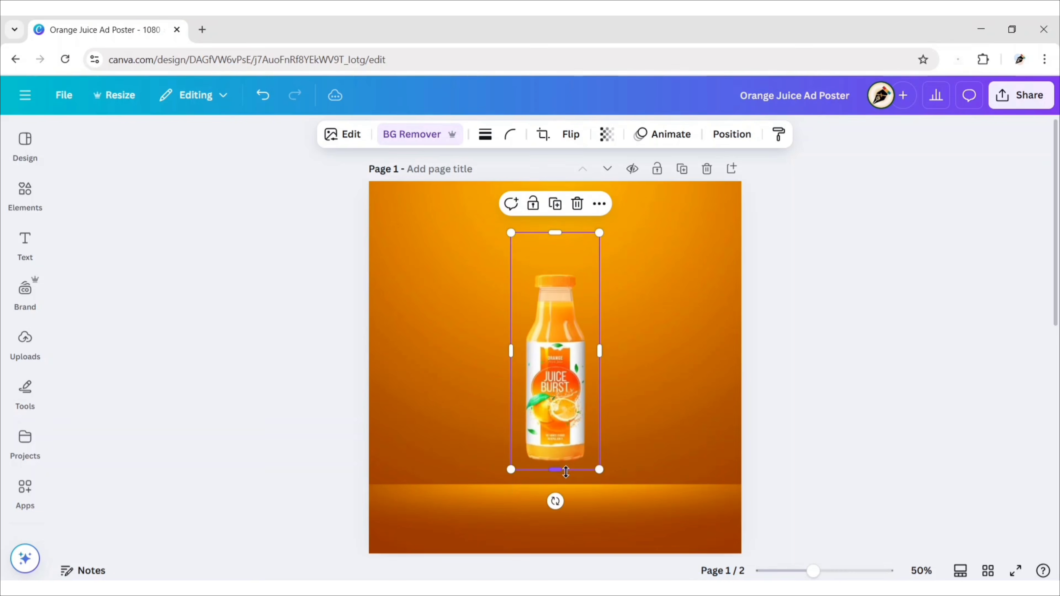
{"action": "left_click_drag", "start_coordinate": [556, 232], "coordinate": [556, 263]}
Enlarge the bottle and centre it horizontally on the page with its base standing on the floor area.
{"action": "left_click_drag", "start_coordinate": [545, 410], "coordinate": [531, 457]}
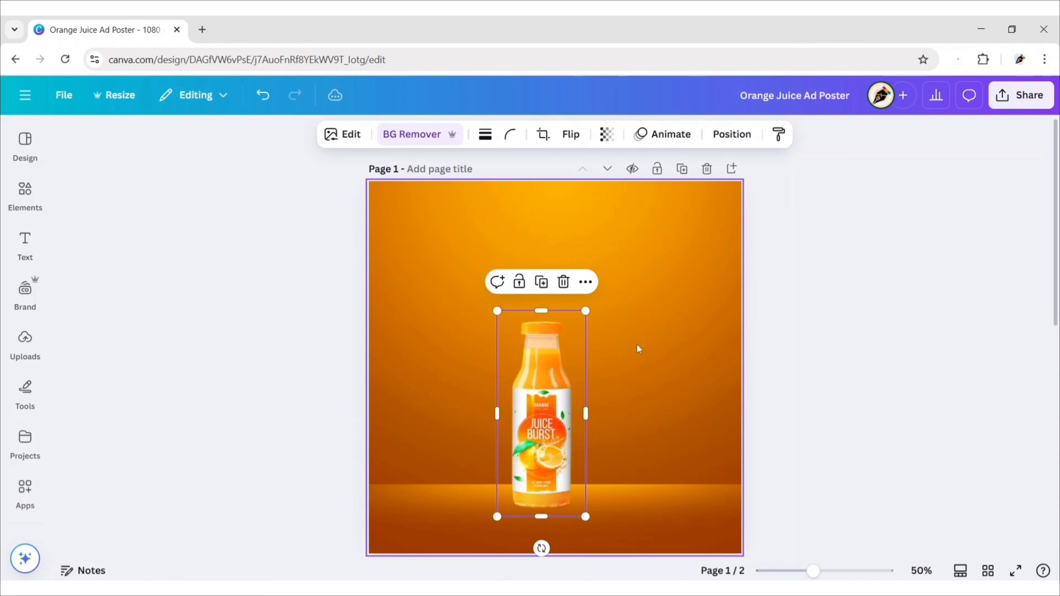
{"action": "left_click_drag", "start_coordinate": [586, 311], "coordinate": [651, 237]}
{"action": "left_click_drag", "start_coordinate": [559, 364], "coordinate": [556, 371]}
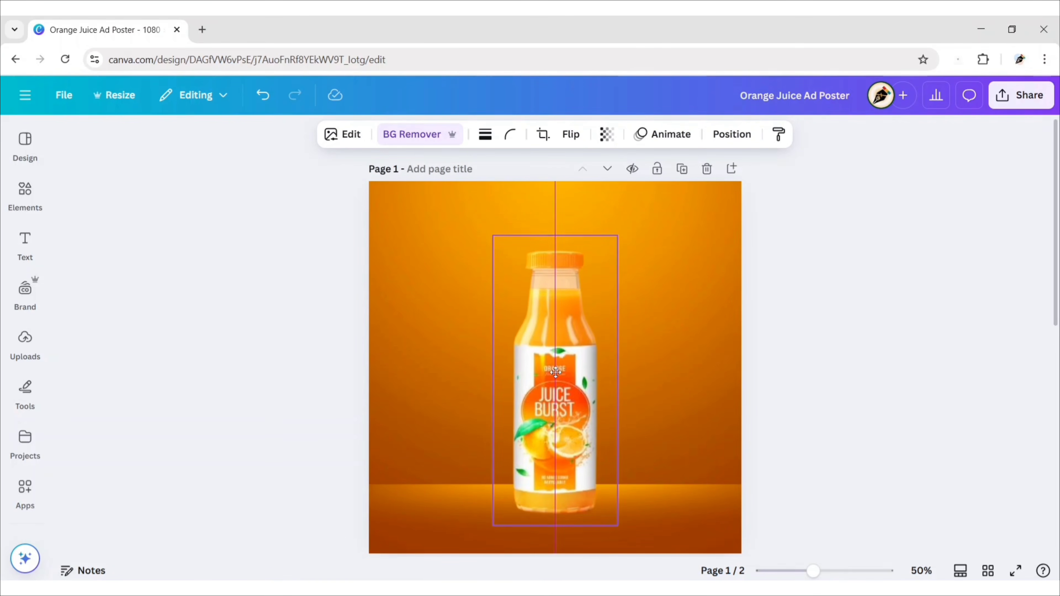
{"action": "left_click_drag", "start_coordinate": [618, 237], "coordinate": [615, 244]}
{"action": "left_click_drag", "start_coordinate": [542, 381], "coordinate": [546, 387]}
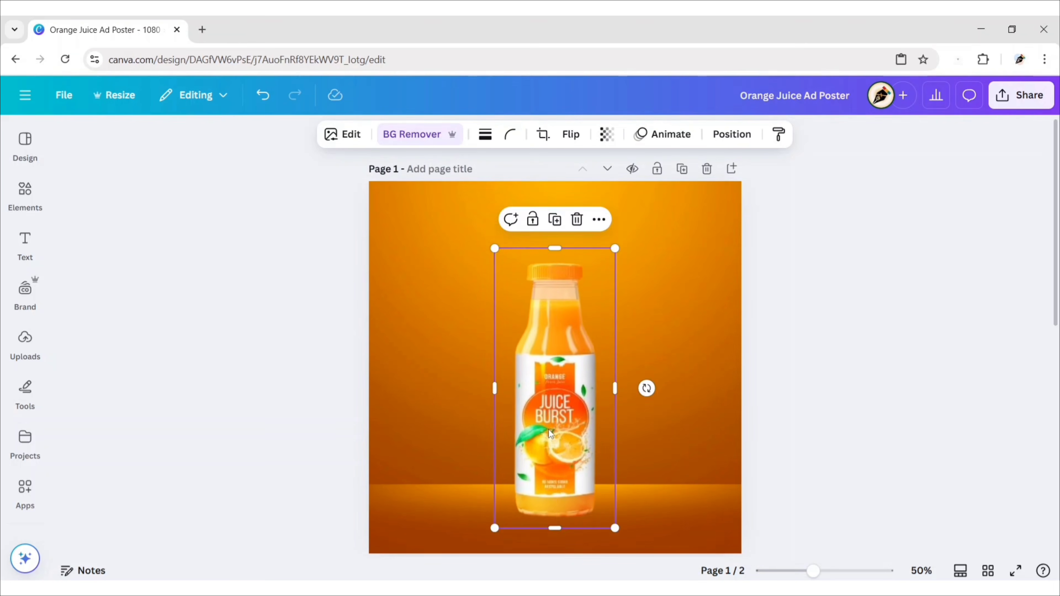
{"action": "left_click_drag", "start_coordinate": [549, 430], "coordinate": [549, 427]}
{"action": "left_click", "coordinate": [782, 328]}
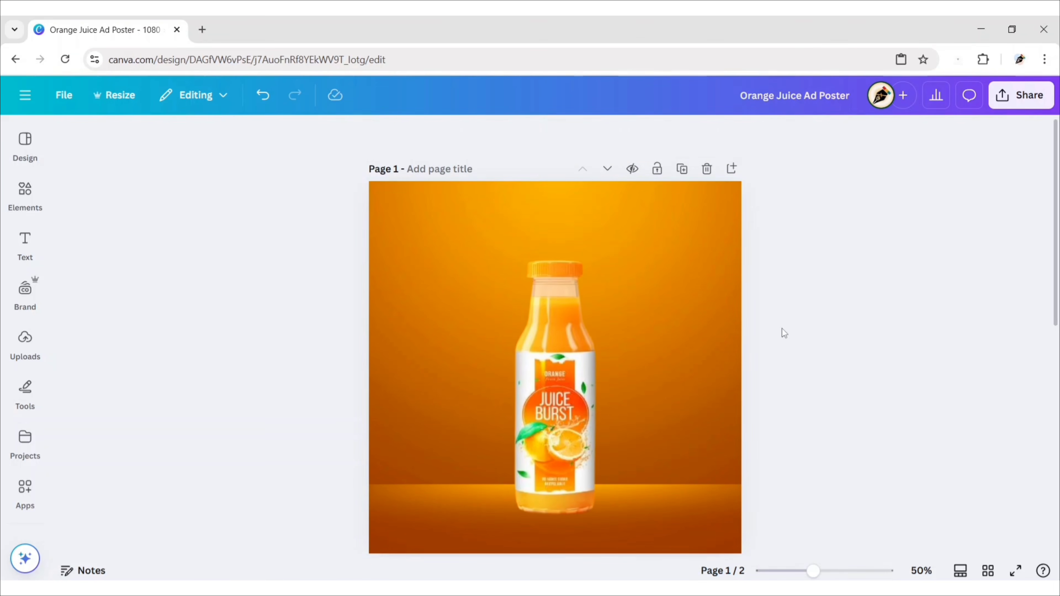
Search the graphics elements for "orange juice splash" and add the curved orange splash with a thick swirl to the page.
{"action": "left_click", "coordinate": [26, 194]}
{"action": "left_click", "coordinate": [133, 136]}
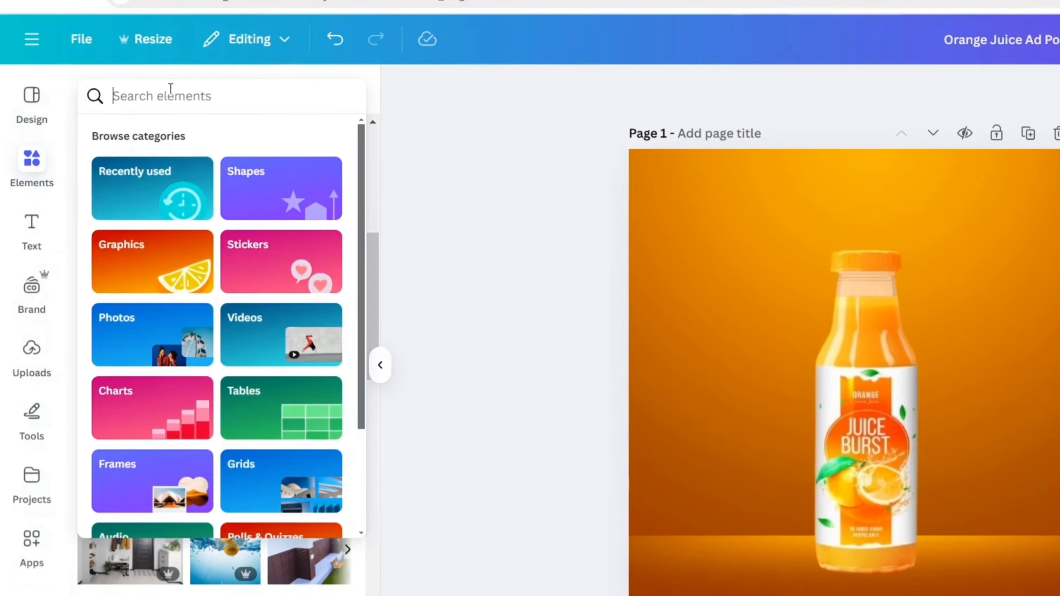
{"action": "type", "text": "orange juice splash"}
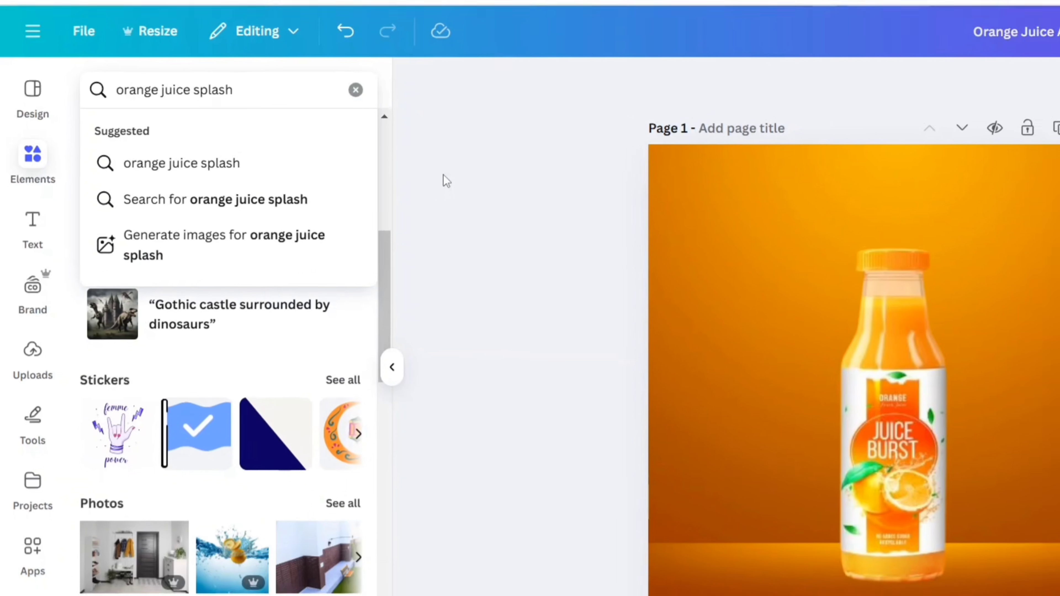
{"action": "key", "text": "Return"}
{"action": "left_click", "coordinate": [145, 133]}
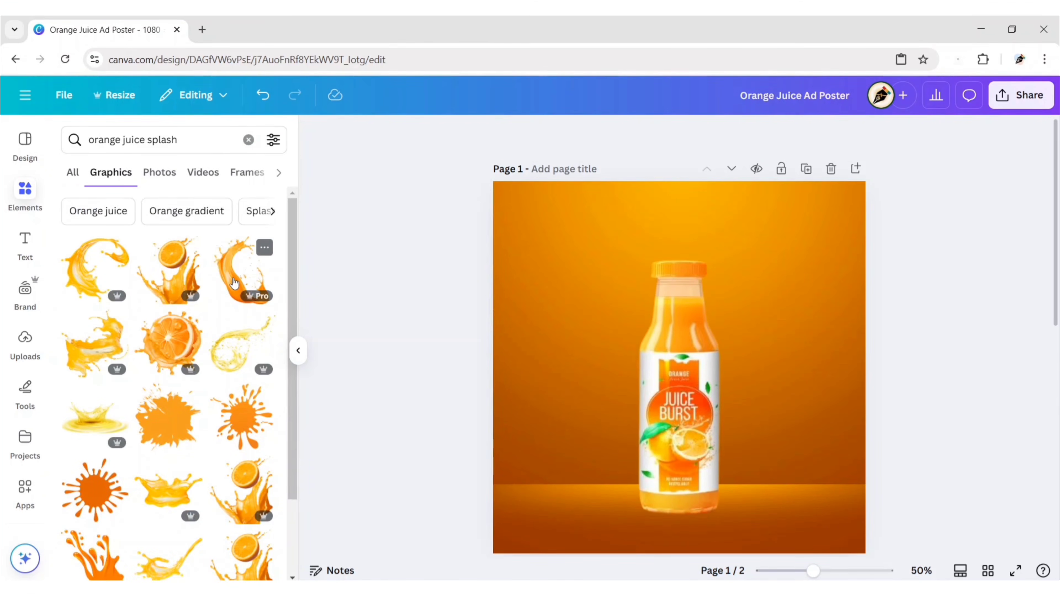
{"action": "left_click", "coordinate": [234, 284]}
{"action": "left_click", "coordinate": [299, 352]}
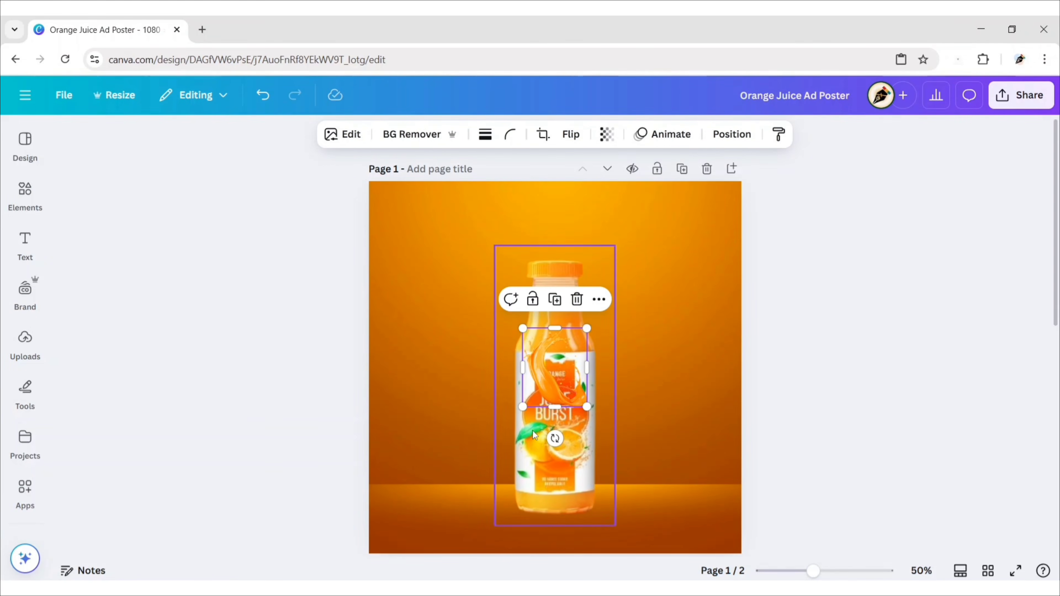
Flip the splash horizontally, enlarge it to about 407 × 500 px over the bottle and rotate it about 11.6°.
{"action": "left_click", "coordinate": [580, 135]}
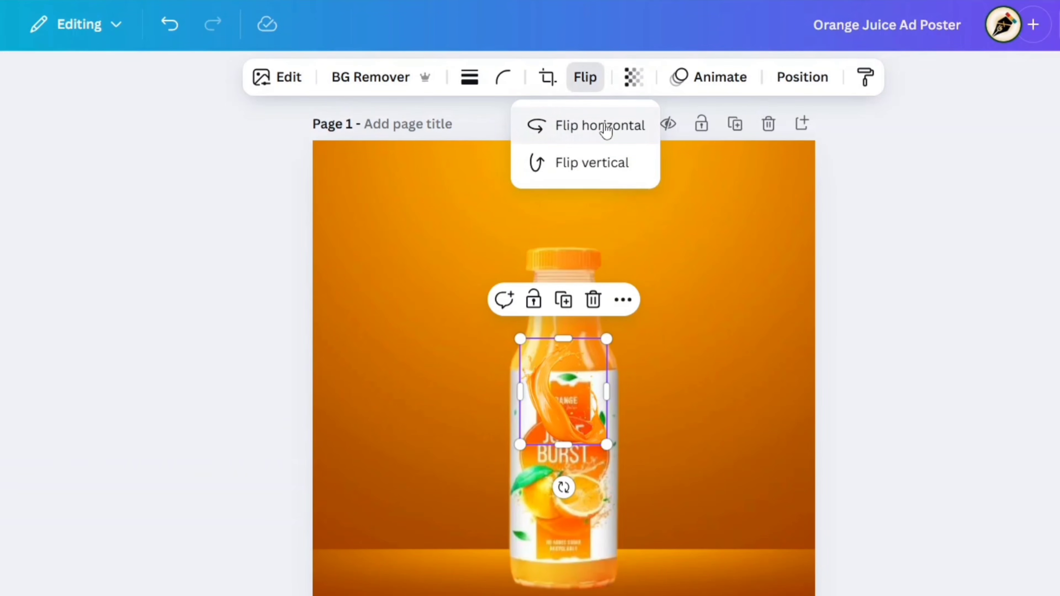
{"action": "left_click", "coordinate": [586, 174]}
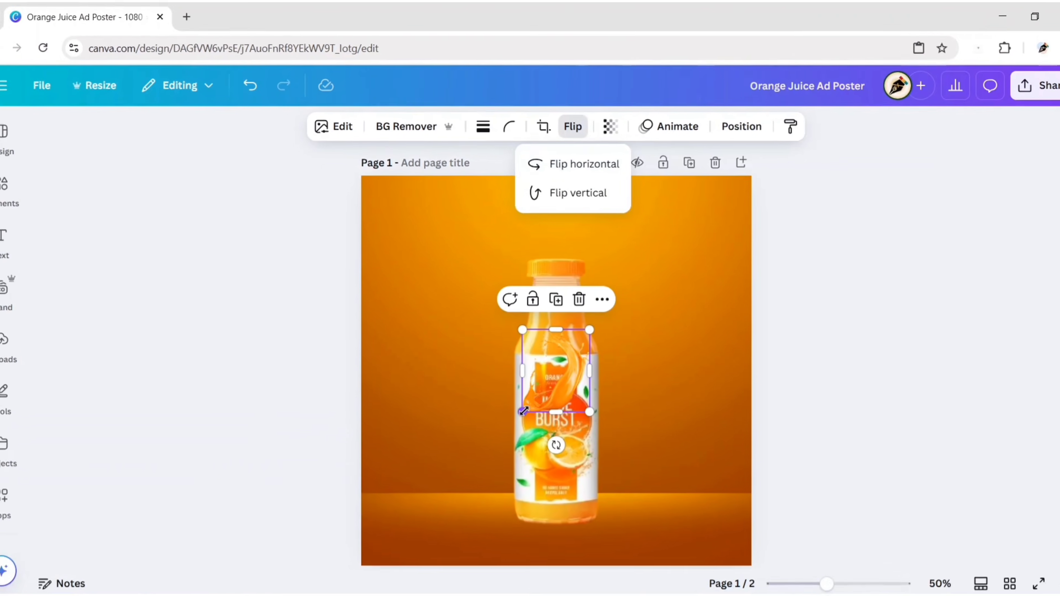
{"action": "left_click_drag", "start_coordinate": [523, 412], "coordinate": [440, 512]}
{"action": "left_click_drag", "start_coordinate": [519, 455], "coordinate": [575, 418]}
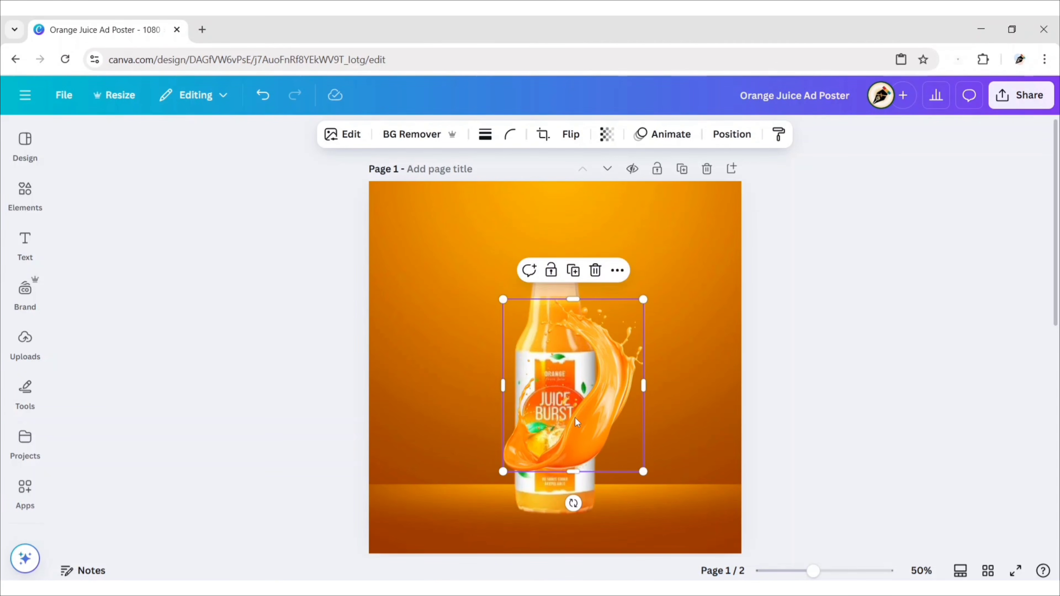
{"action": "left_click_drag", "start_coordinate": [577, 503], "coordinate": [547, 501]}
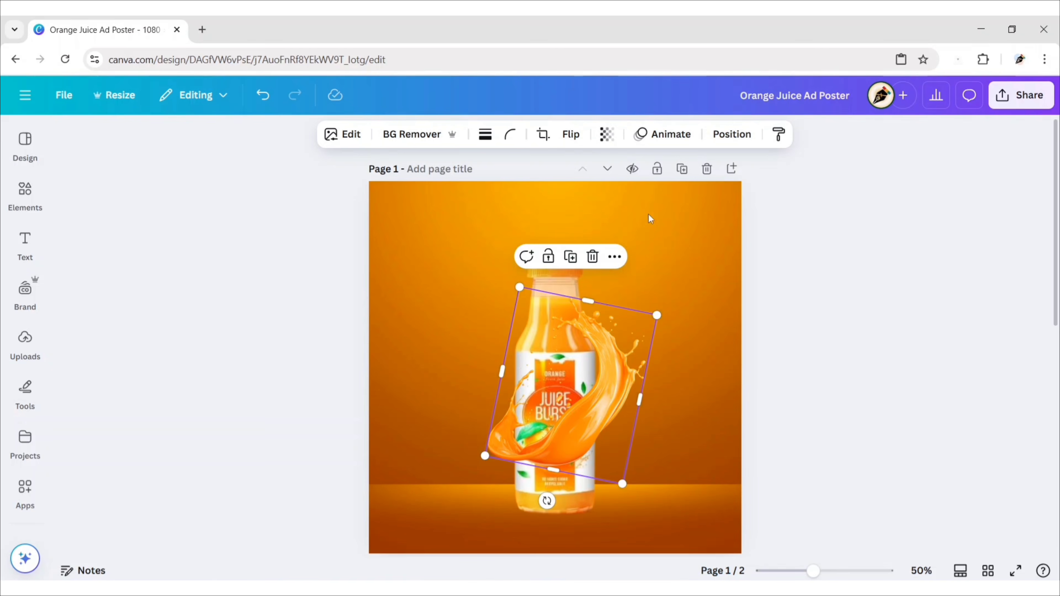
Send the splash one layer backward so it sits behind the bottle.
{"action": "left_click", "coordinate": [724, 139]}
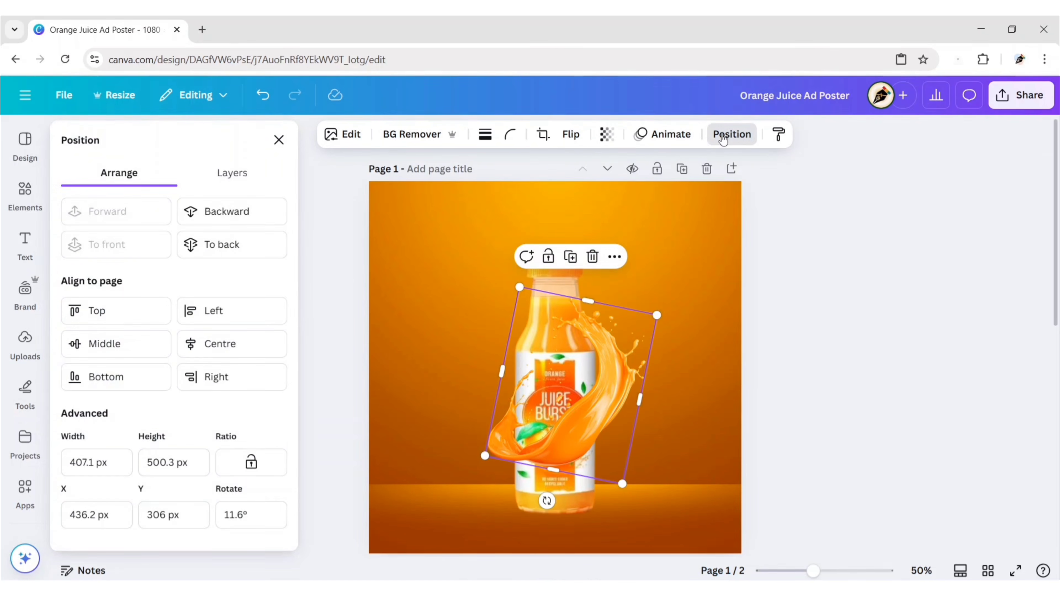
{"action": "left_click", "coordinate": [251, 213]}
{"action": "left_click", "coordinate": [278, 140]}
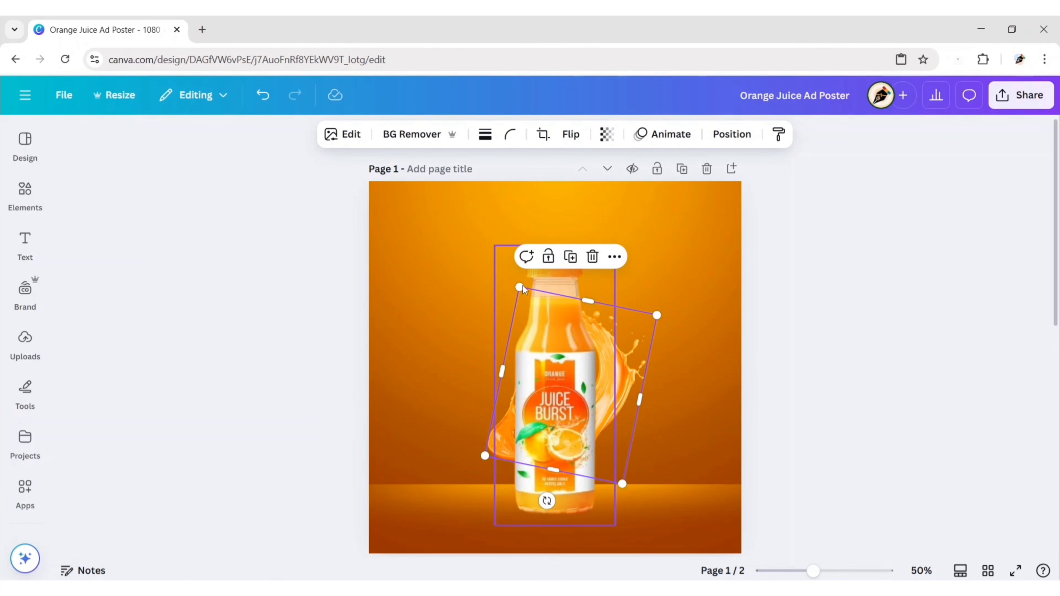
{"action": "left_click", "coordinate": [571, 257]}
{"action": "left_click_drag", "start_coordinate": [590, 422], "coordinate": [568, 378]}
{"action": "left_click", "coordinate": [334, 372]}
Duplicate the splash behind the bottle and move the copy to the upper-left area of the page.
{"action": "left_click", "coordinate": [493, 452]}
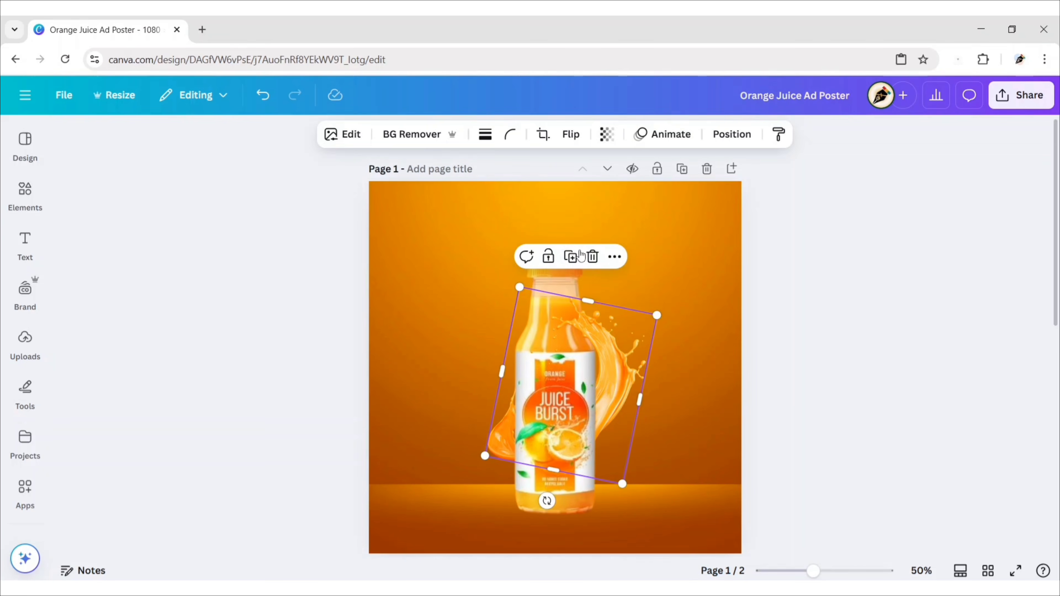
{"action": "left_click", "coordinate": [570, 254]}
{"action": "left_click_drag", "start_coordinate": [585, 411], "coordinate": [471, 322]}
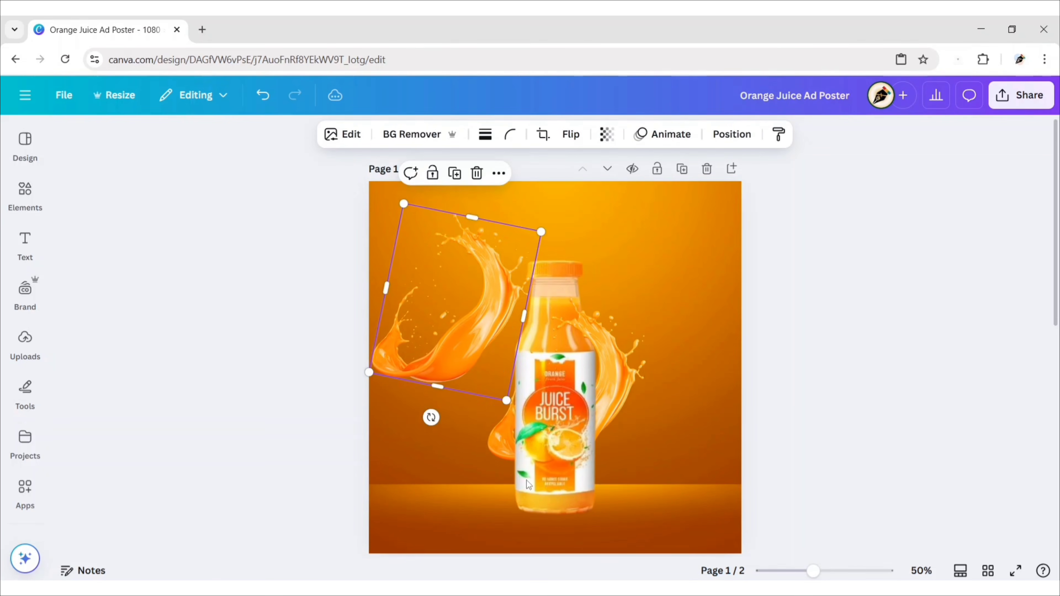
Crop the original splash from its left side so only the part right of the bottle shows.
{"action": "left_click", "coordinate": [504, 377]}
{"action": "left_click_drag", "start_coordinate": [519, 378], "coordinate": [593, 399]}
{"action": "left_click", "coordinate": [782, 336]}
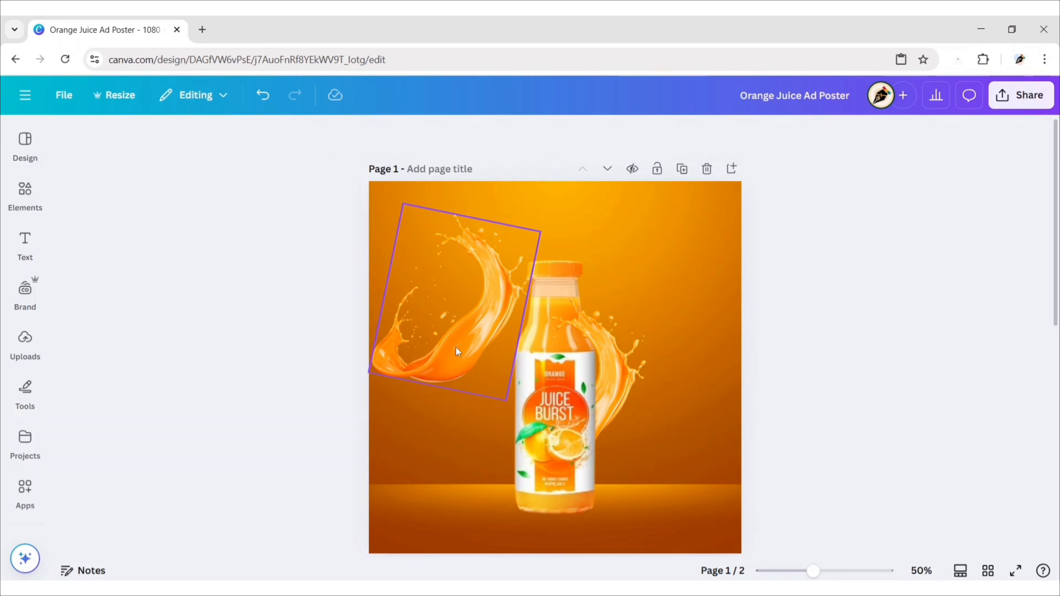
Move the splash copy over the middle of the bottle and flip it horizontally.
{"action": "left_click", "coordinate": [448, 350]}
{"action": "left_click_drag", "start_coordinate": [448, 350], "coordinate": [527, 424]}
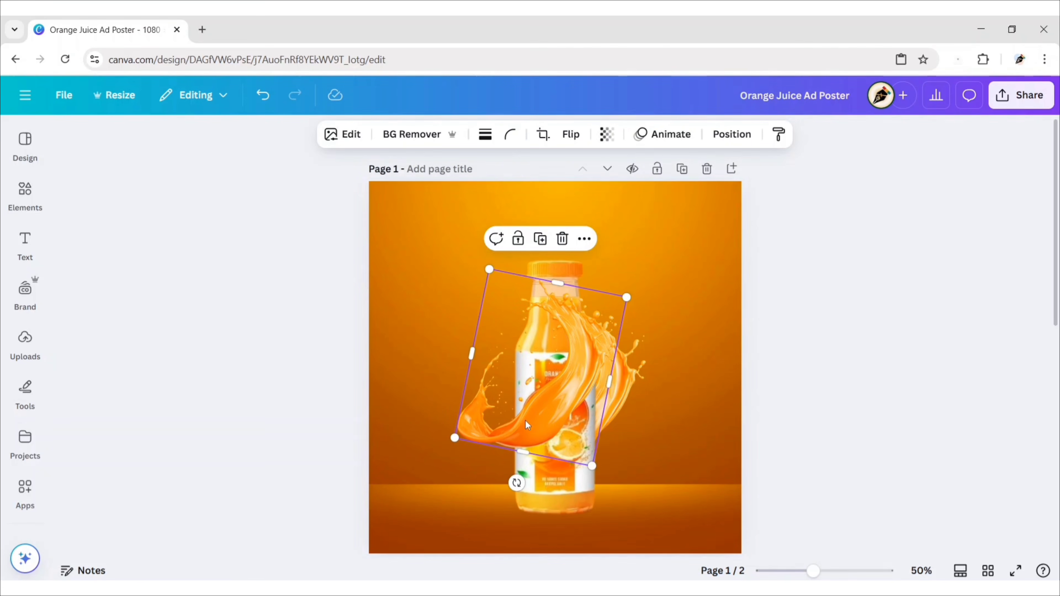
{"action": "left_click", "coordinate": [571, 134]}
{"action": "left_click", "coordinate": [568, 167]}
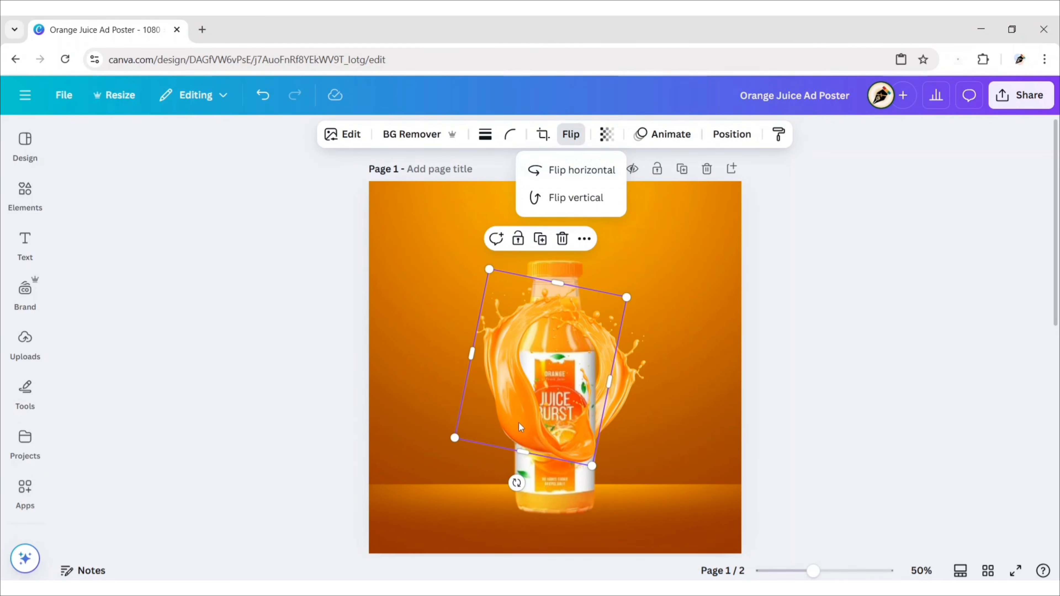
Rotate the flipped splash copy to about 64° and position it across the bottle so it curves around the left side.
{"action": "left_click_drag", "start_coordinate": [519, 423], "coordinate": [490, 449]}
{"action": "left_click_drag", "start_coordinate": [485, 512], "coordinate": [441, 483]}
{"action": "left_click_drag", "start_coordinate": [491, 420], "coordinate": [500, 418]}
{"action": "left_click_drag", "start_coordinate": [440, 464], "coordinate": [450, 470]}
{"action": "left_click_drag", "start_coordinate": [497, 417], "coordinate": [506, 419]}
Send the rotated splash copy to the back so it sits behind the bottle.
{"action": "left_click", "coordinate": [724, 144]}
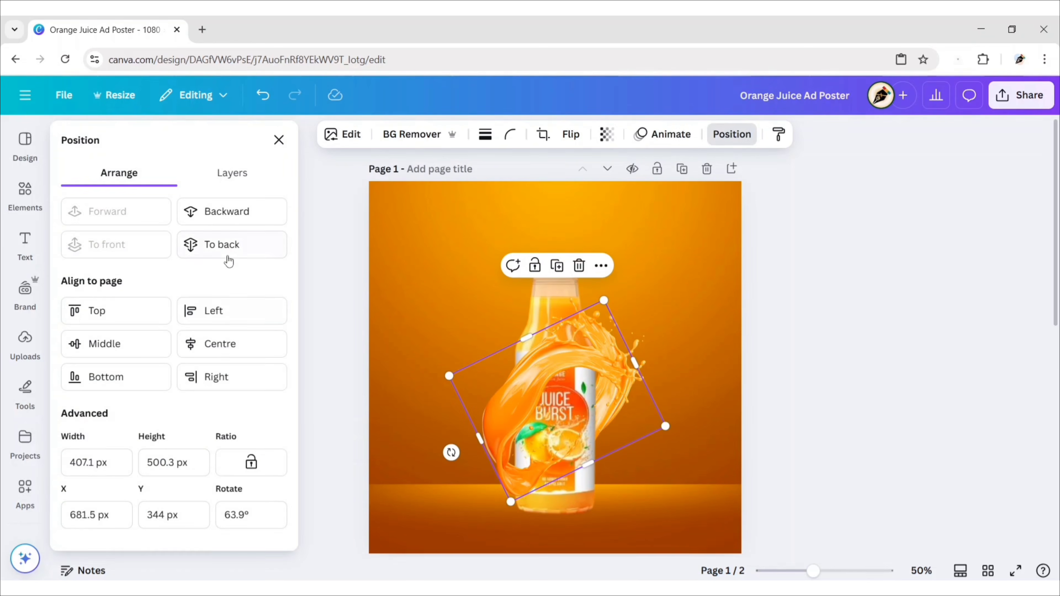
{"action": "left_click", "coordinate": [229, 246]}
{"action": "left_click", "coordinate": [278, 140]}
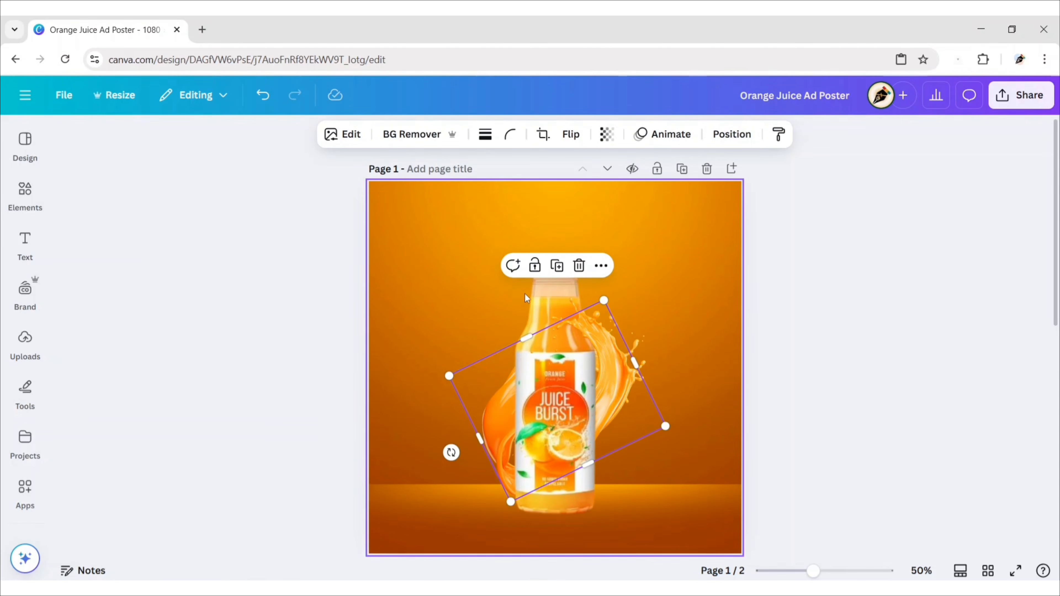
Duplicate the rotated splash and crop the copy from above so only its lower strand wraps over the front of the bottle.
{"action": "left_click", "coordinate": [557, 265]}
{"action": "left_click_drag", "start_coordinate": [535, 402], "coordinate": [529, 399]}
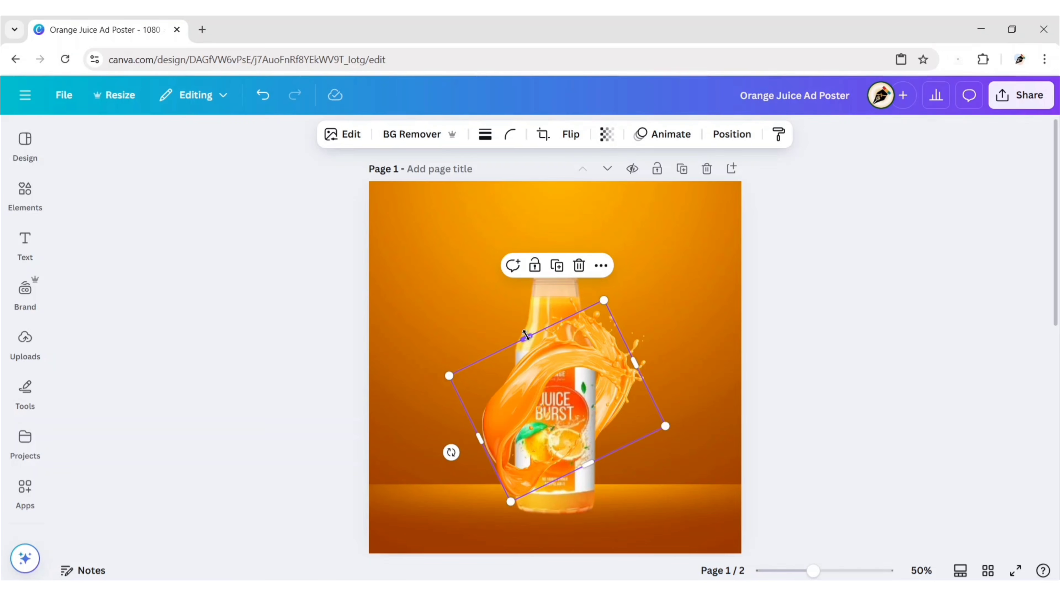
{"action": "left_click_drag", "start_coordinate": [531, 345], "coordinate": [537, 451]}
{"action": "left_click", "coordinate": [329, 390]}
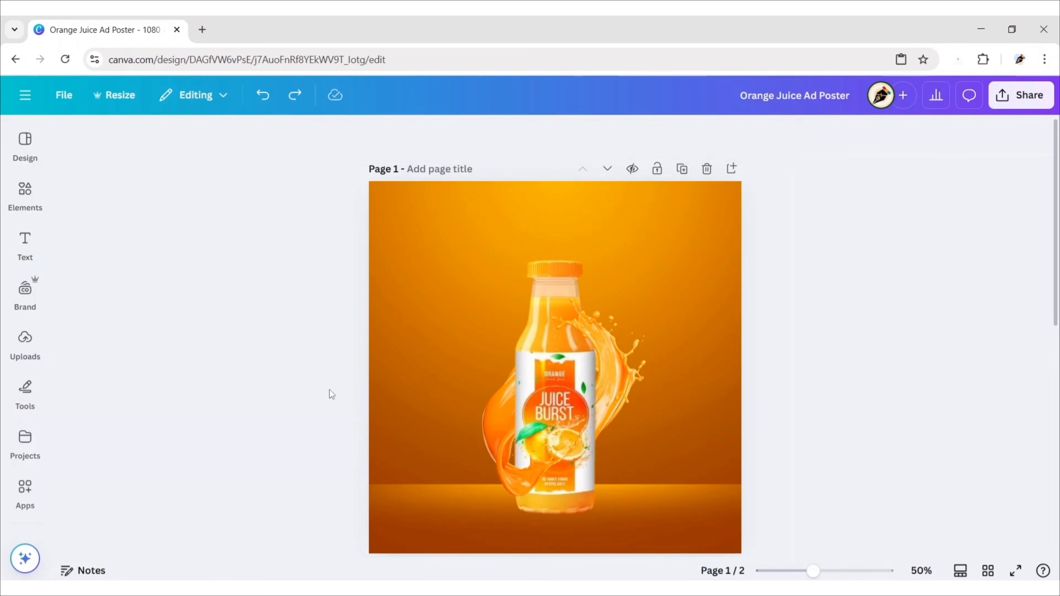
{"action": "left_click", "coordinate": [595, 418]}
{"action": "left_click_drag", "start_coordinate": [636, 366], "coordinate": [584, 413]}
{"action": "left_click", "coordinate": [222, 352]}
Search the elements for "fresh oranges" photos and add the one with whole oranges, a cut half and green leaves.
{"action": "left_click", "coordinate": [25, 193]}
{"action": "left_click", "coordinate": [245, 140]}
{"action": "type", "text": "fresh o"}
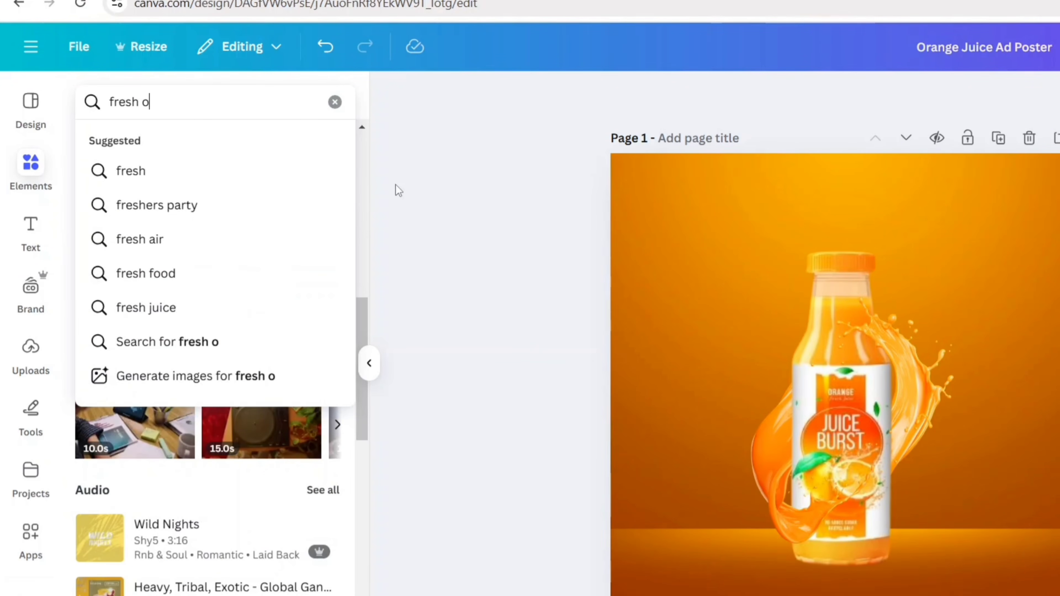
{"action": "type", "text": "ranges"}
{"action": "key", "text": "Return"}
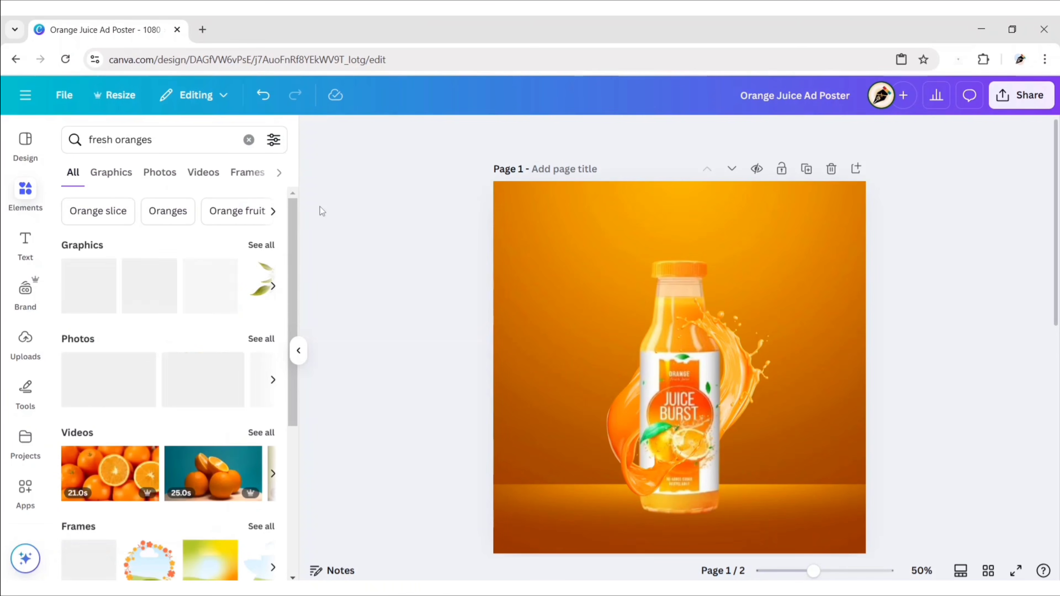
{"action": "left_click", "coordinate": [162, 175]}
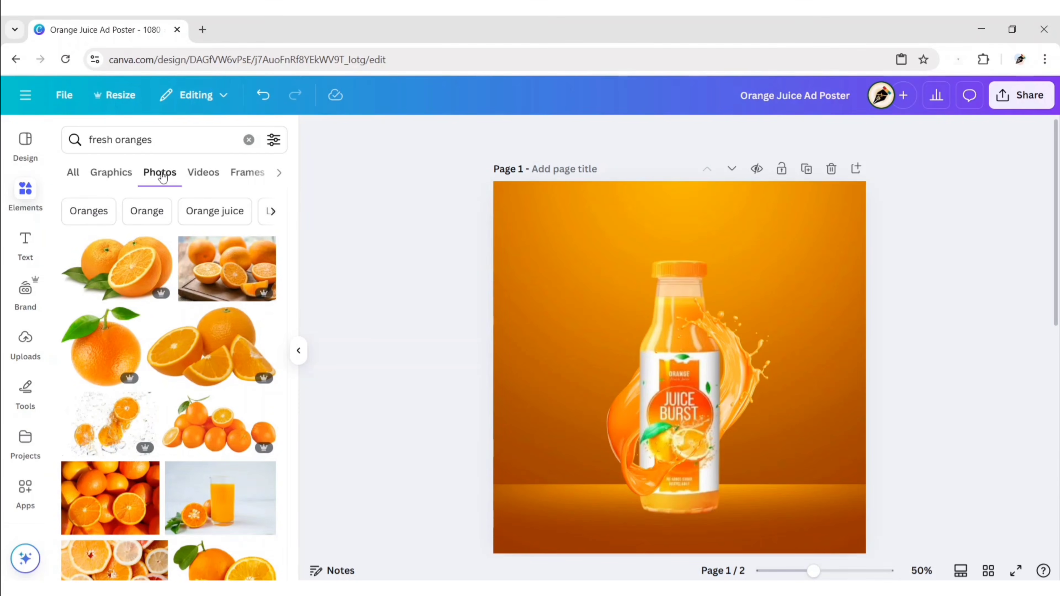
{"action": "left_click", "coordinate": [125, 264]}
{"action": "left_click", "coordinate": [298, 351]}
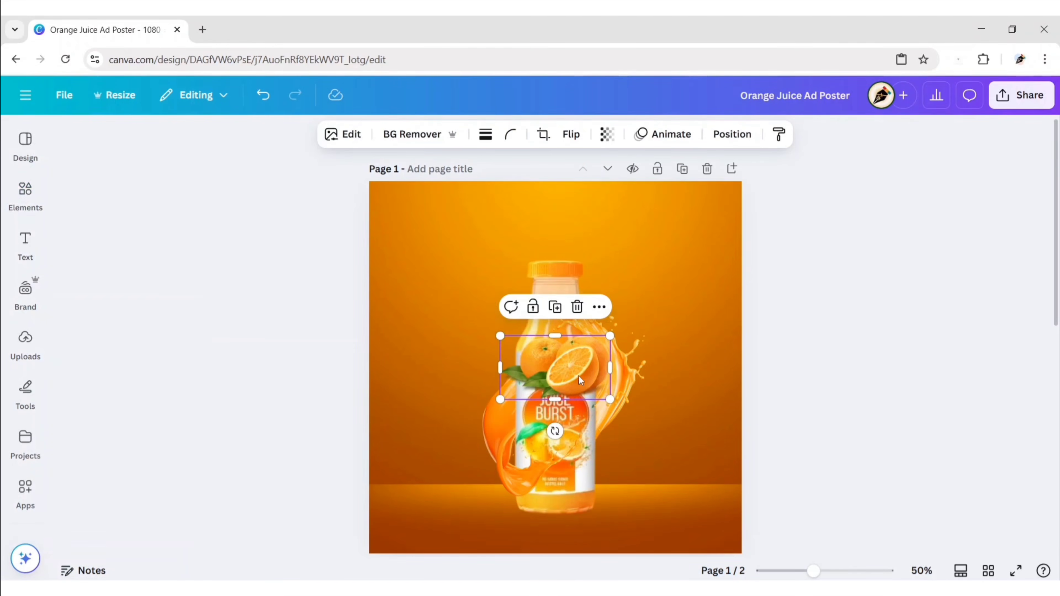
Flip the oranges photo horizontally and place it on the floor overlapping the lower right of the bottle.
{"action": "left_click_drag", "start_coordinate": [580, 380], "coordinate": [616, 521]}
{"action": "left_click", "coordinate": [572, 134]}
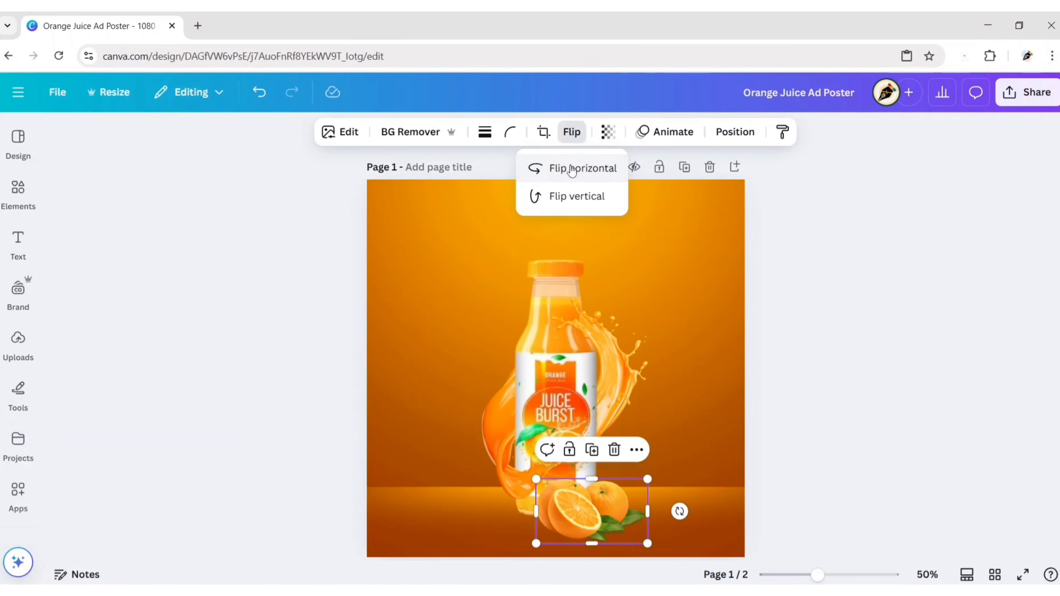
{"action": "left_click", "coordinate": [583, 136]}
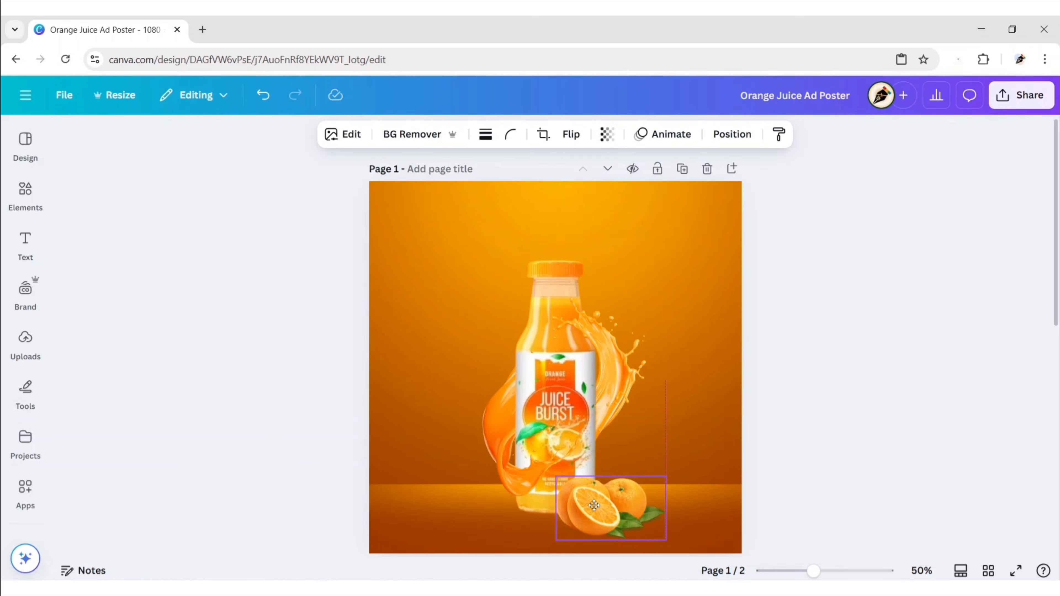
{"action": "left_click_drag", "start_coordinate": [594, 505], "coordinate": [609, 509]}
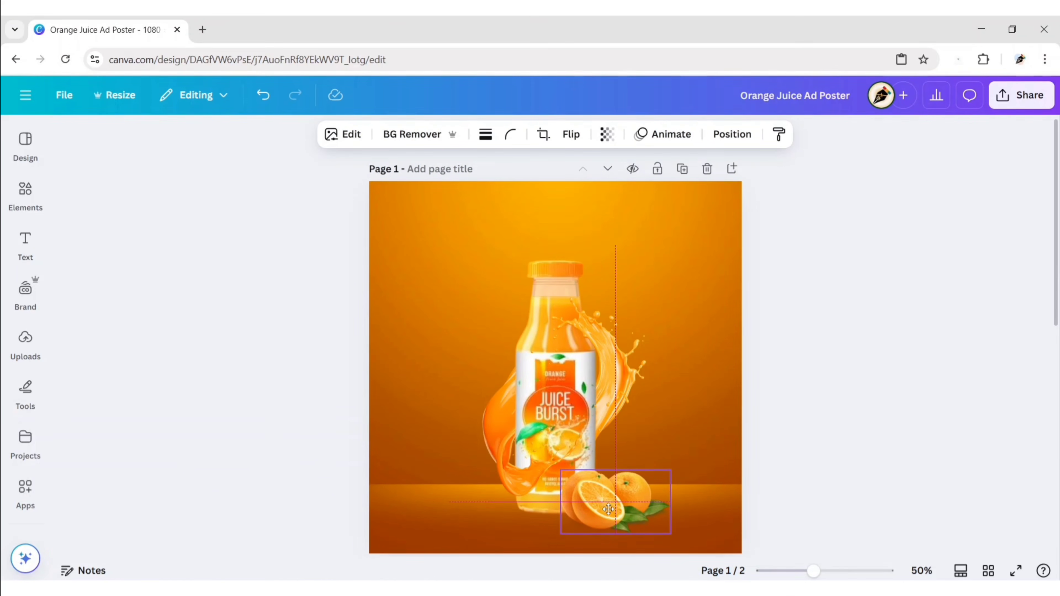
{"action": "left_click", "coordinate": [781, 389]}
Search the elements for "shadow" graphics and add the thin, blurred black horizontal shadow to the poster.
{"action": "left_click", "coordinate": [38, 203]}
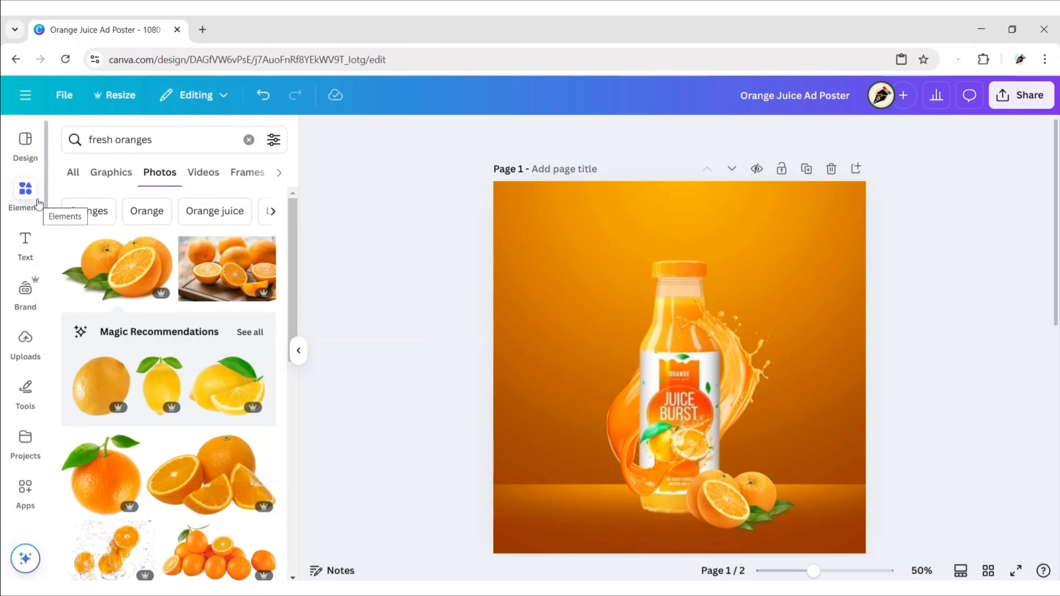
{"action": "left_click", "coordinate": [250, 142]}
{"action": "type", "text": "shado"}
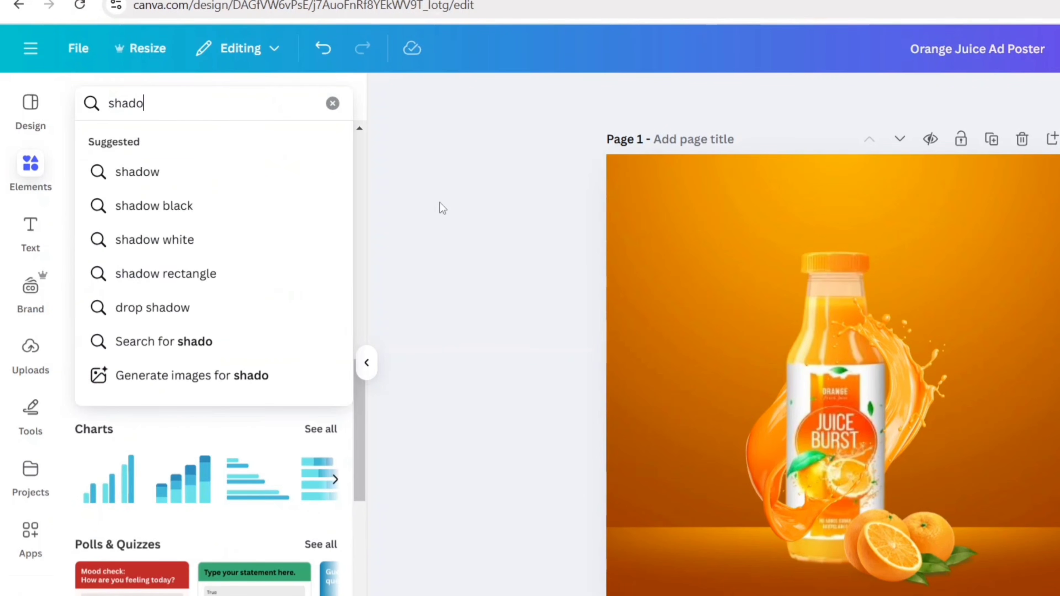
{"action": "type", "text": "w"}
{"action": "key", "text": "Return"}
{"action": "left_click", "coordinate": [119, 174]}
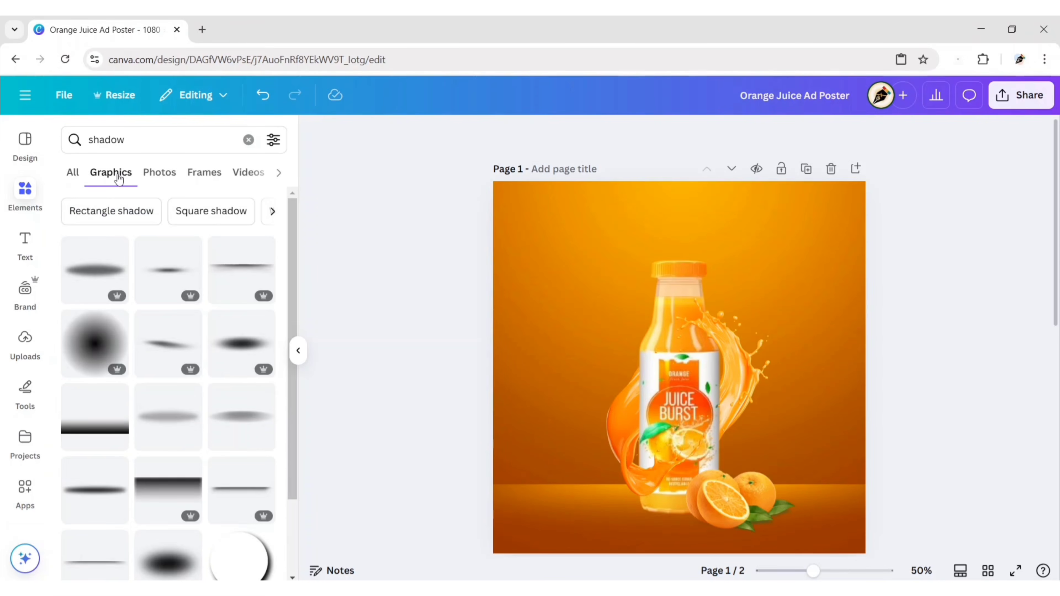
{"action": "scroll", "coordinate": [186, 331], "scroll_direction": "down", "scroll_amount": 10}
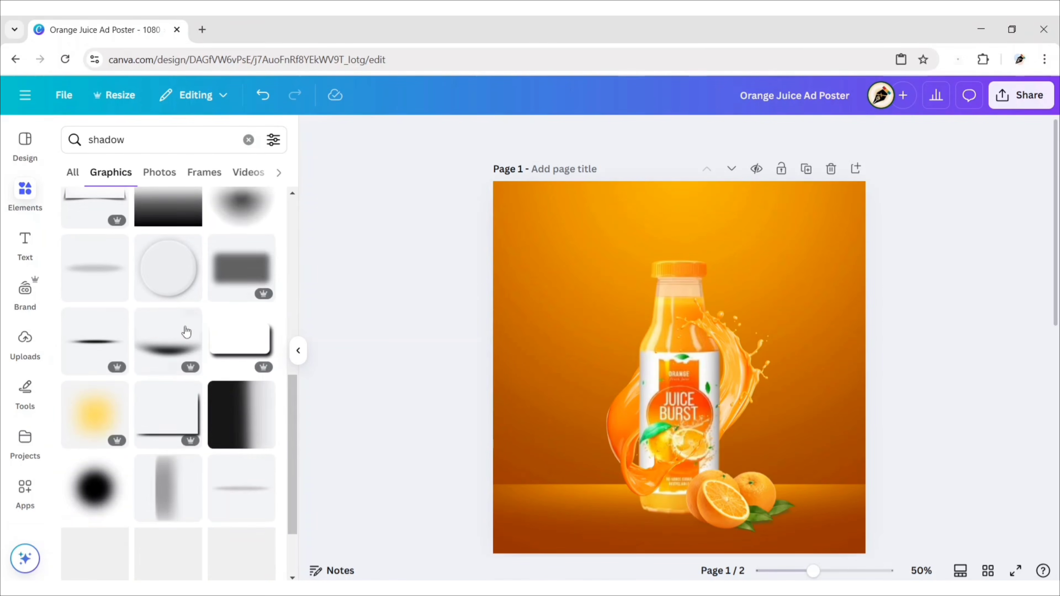
{"action": "left_click", "coordinate": [98, 346]}
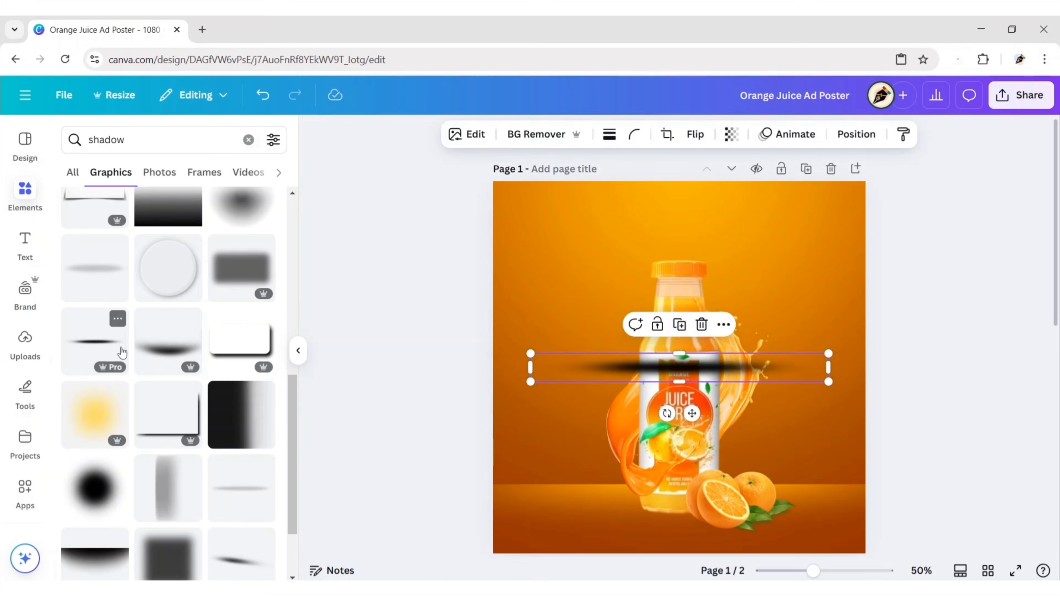
{"action": "left_click", "coordinate": [298, 351]}
Shrink the shadow to about 258 px wide beneath the bottle's base and place a copy about 224 px wide beneath the oranges.
{"action": "left_click_drag", "start_coordinate": [664, 371], "coordinate": [496, 376]}
{"action": "left_click_drag", "start_coordinate": [464, 415], "coordinate": [559, 553]}
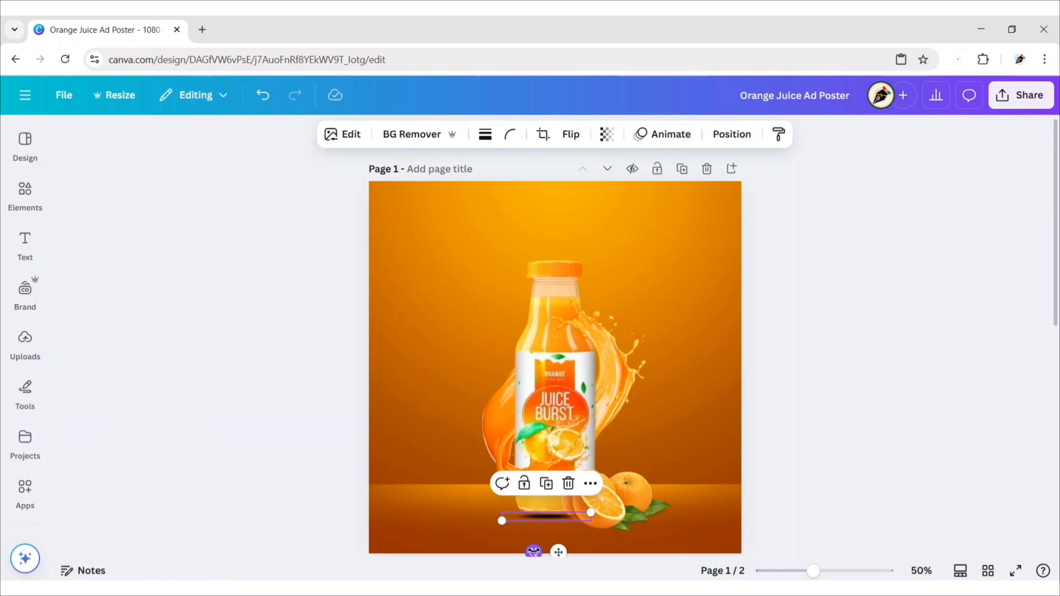
{"action": "left_click", "coordinate": [447, 513]}
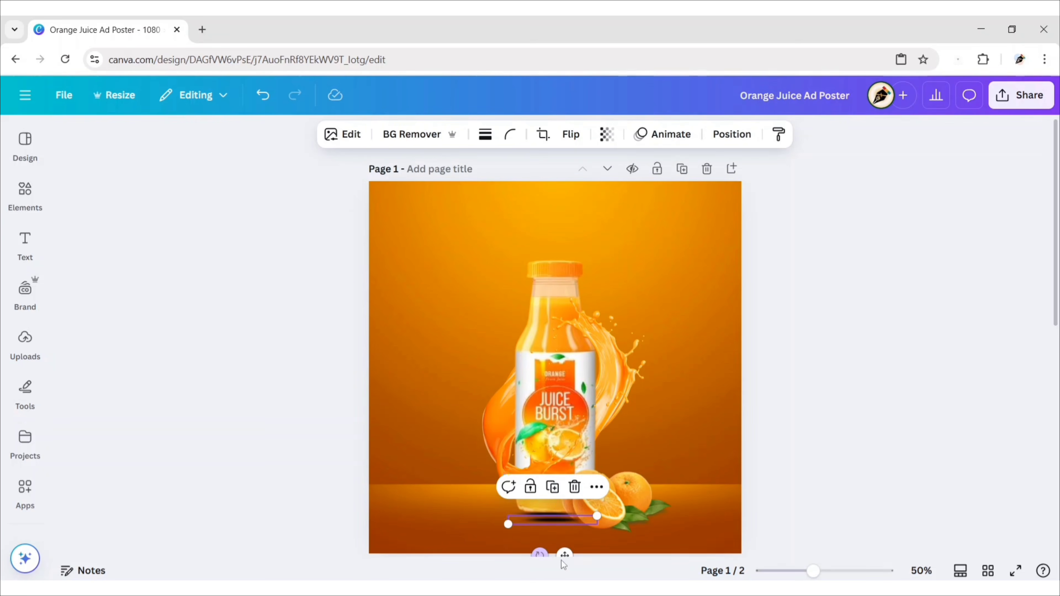
{"action": "mouse_move", "coordinate": [559, 552]}
{"action": "left_mouse_down"}
{"action": "mouse_move", "coordinate": [615, 565]}
{"action": "mouse_move", "coordinate": [607, 530]}
{"action": "mouse_move", "coordinate": [561, 530]}
{"action": "left_mouse_up"}
{"action": "left_click", "coordinate": [762, 425]}
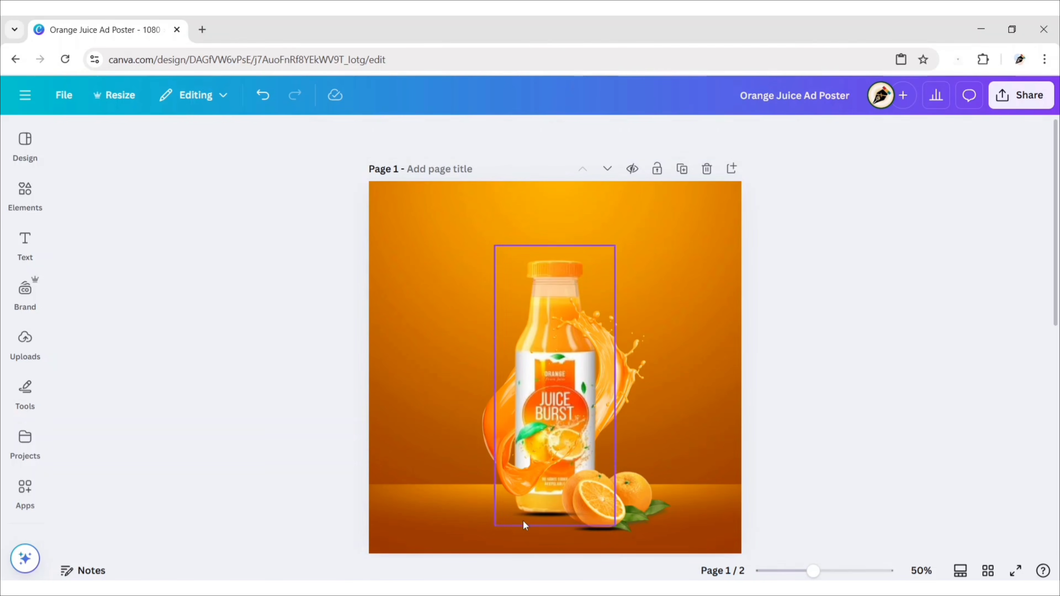
Send the bottle's shadow and the oranges' shadow to the back so both lie behind their objects.
{"action": "left_click", "coordinate": [536, 514]}
{"action": "left_click", "coordinate": [732, 135]}
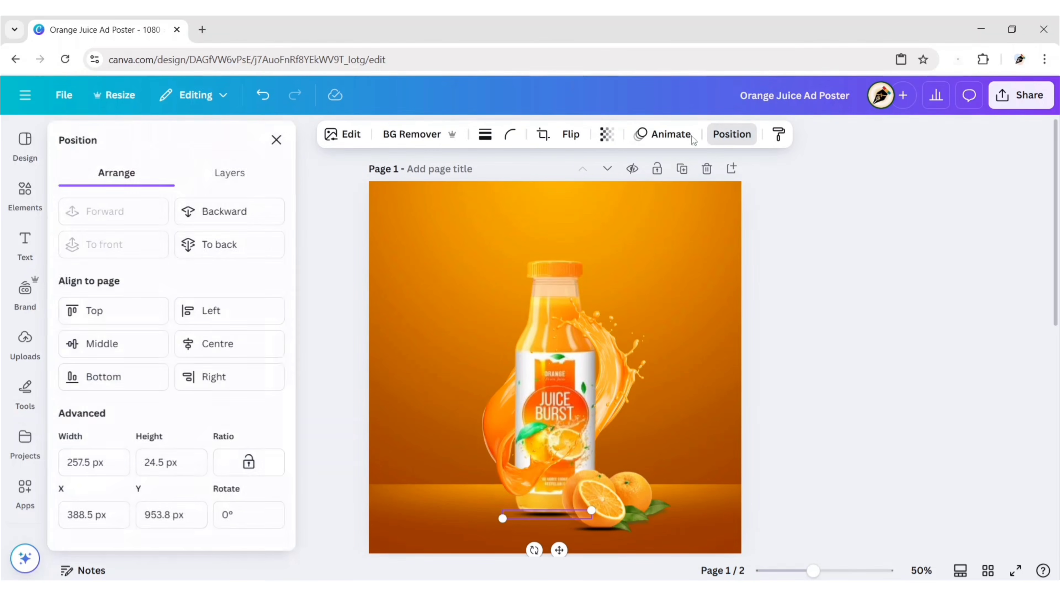
{"action": "left_click", "coordinate": [259, 242]}
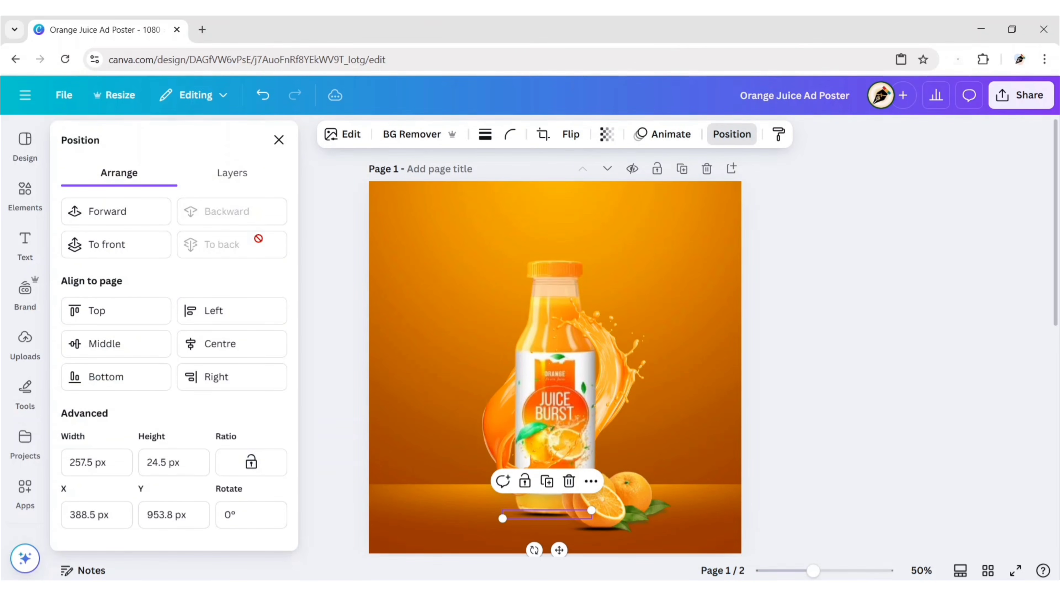
{"action": "left_click", "coordinate": [606, 529]}
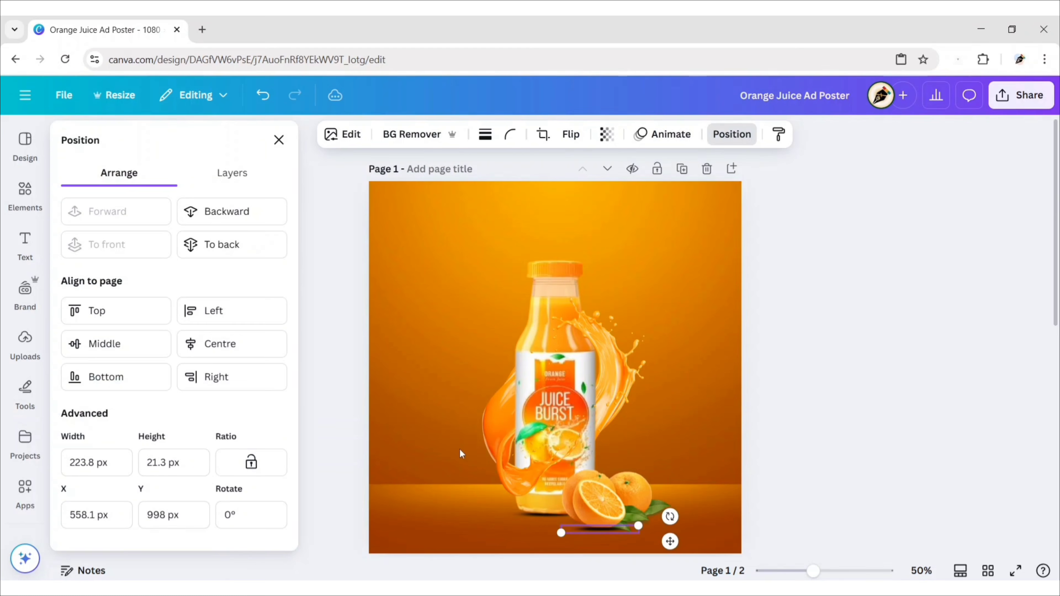
{"action": "left_click", "coordinate": [258, 247]}
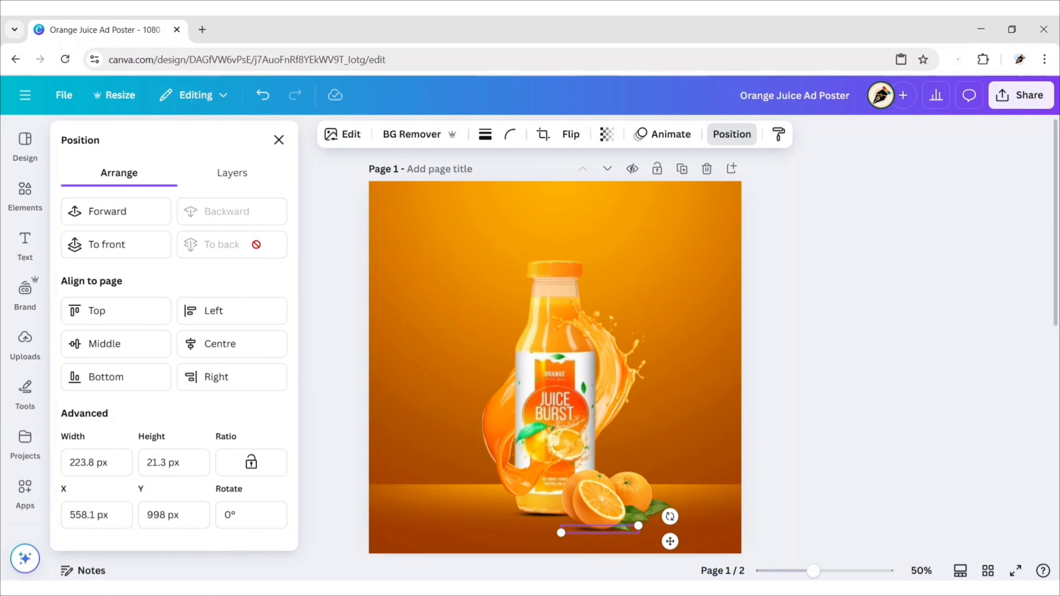
{"action": "left_click", "coordinate": [279, 142]}
{"action": "left_click", "coordinate": [801, 387]}
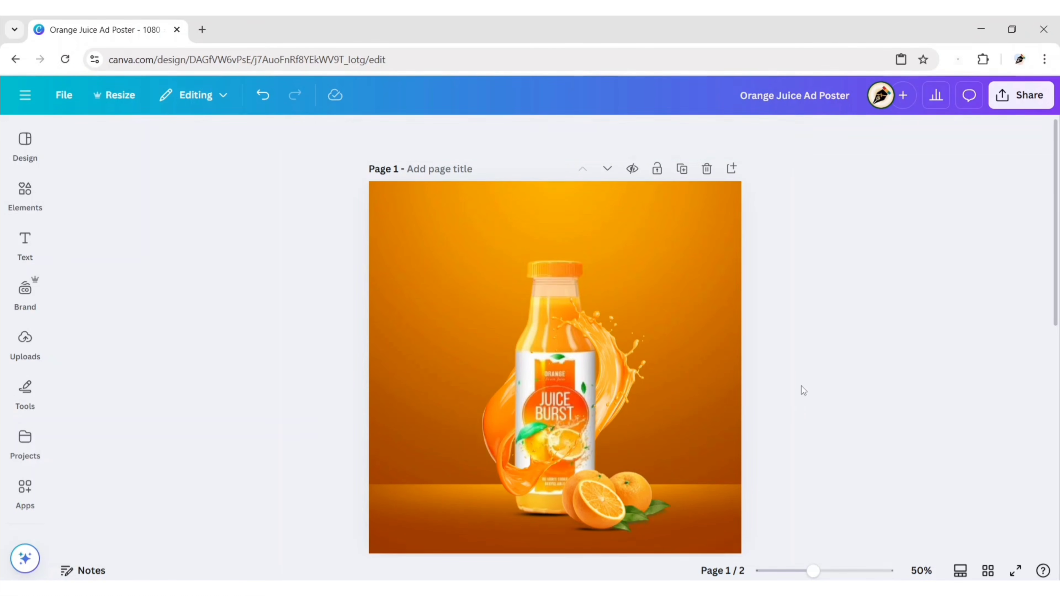
Place a vertically flipped copy of the bottle directly beneath the original's base and send the copy to the back.
{"action": "left_click", "coordinate": [547, 380]}
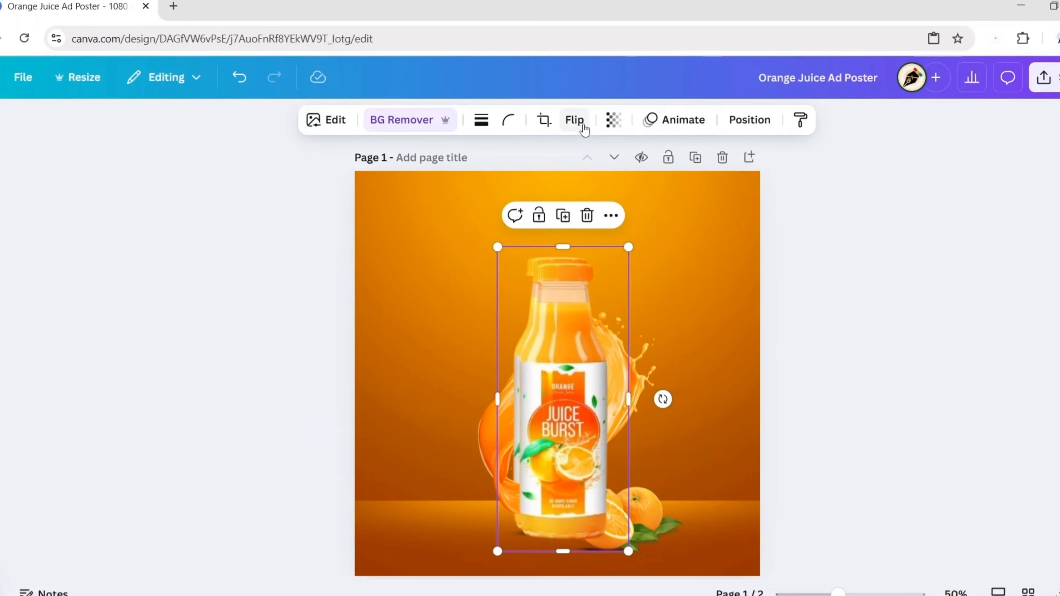
{"action": "left_click", "coordinate": [570, 132]}
{"action": "left_click", "coordinate": [607, 175]}
{"action": "left_click_drag", "start_coordinate": [577, 351], "coordinate": [569, 595]}
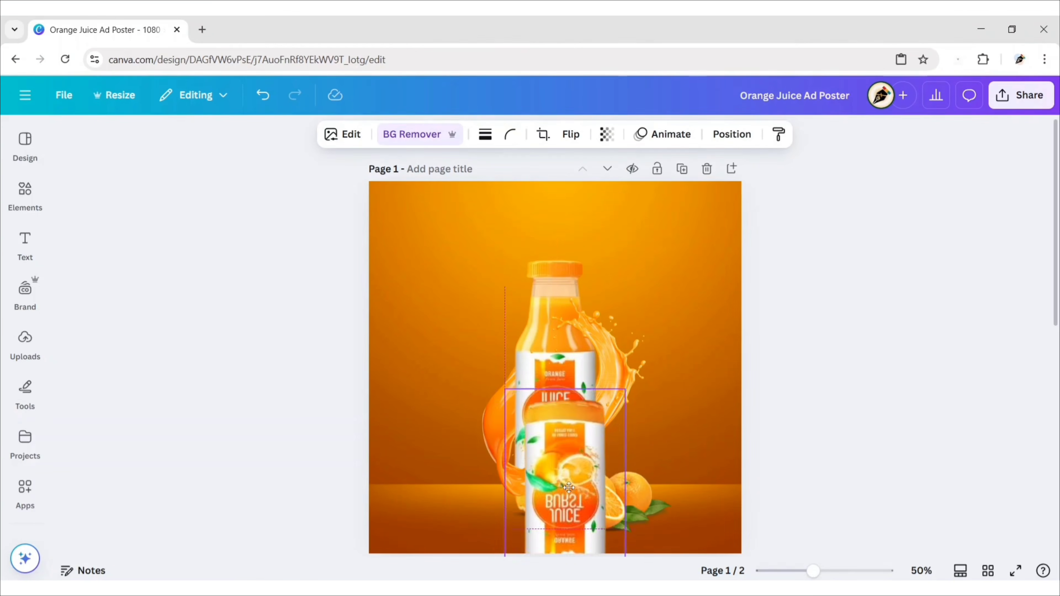
{"action": "left_click_drag", "start_coordinate": [561, 537], "coordinate": [557, 551]}
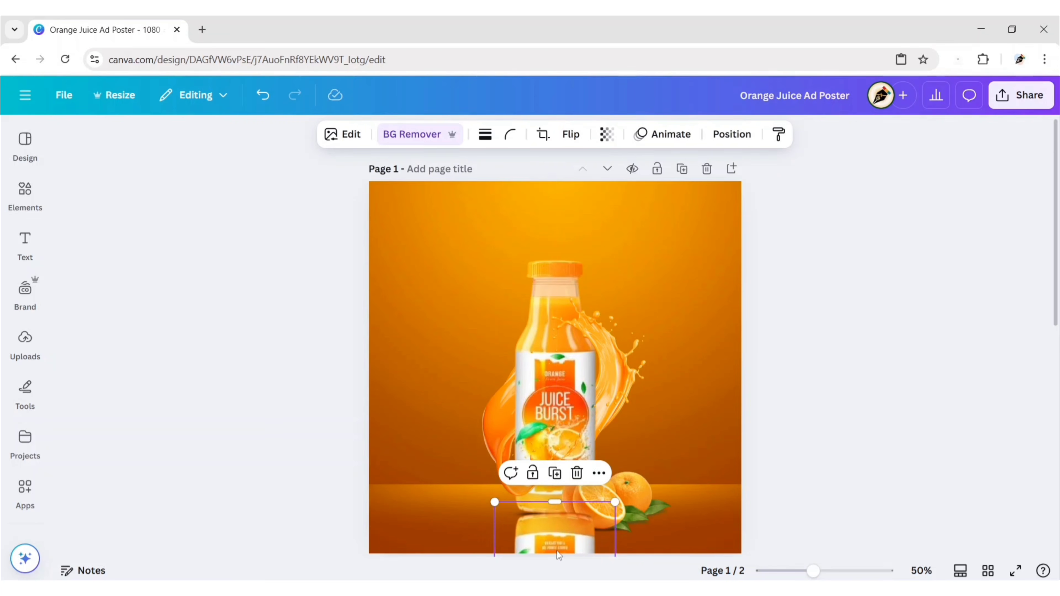
{"action": "left_click", "coordinate": [732, 134]}
{"action": "left_click", "coordinate": [248, 247]}
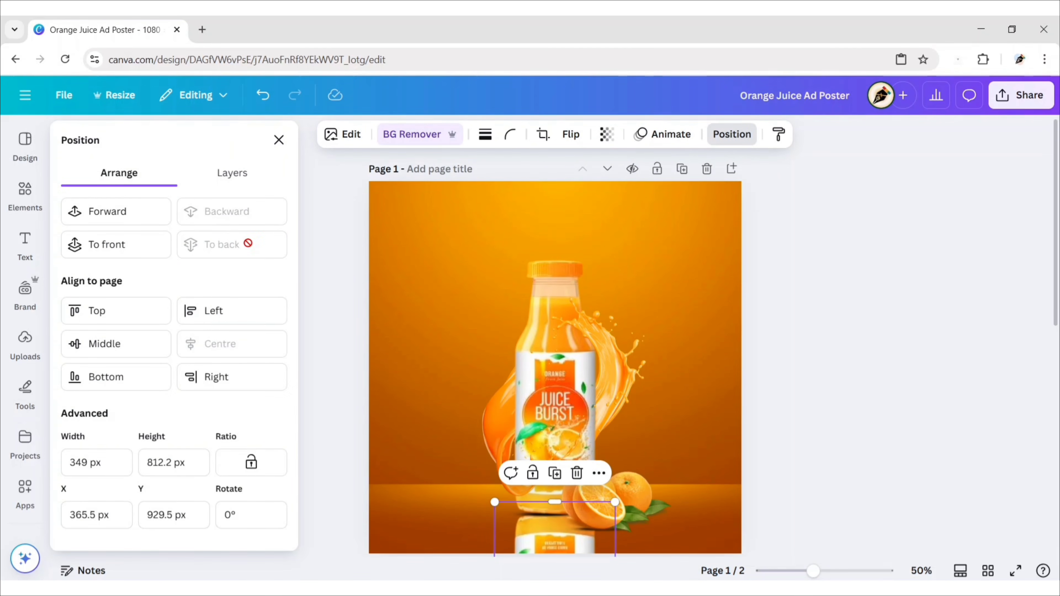
Fade the flipped bottle copy into a faint reflection by lowering its transparency value, and nudge it slightly down.
{"action": "left_click", "coordinate": [536, 535]}
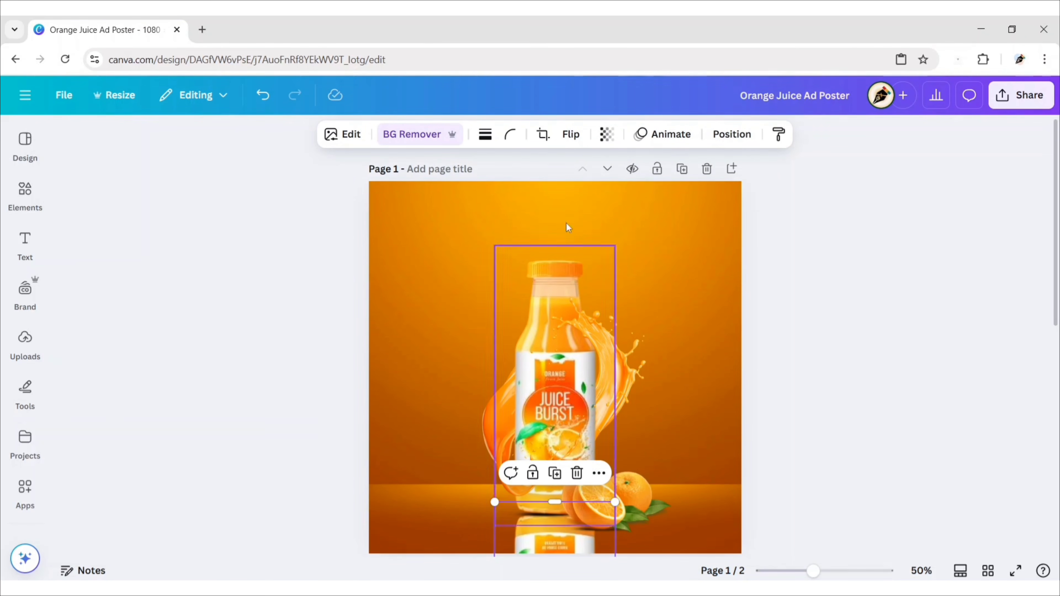
{"action": "left_click", "coordinate": [607, 134]}
{"action": "left_click_drag", "start_coordinate": [636, 189], "coordinate": [576, 199]}
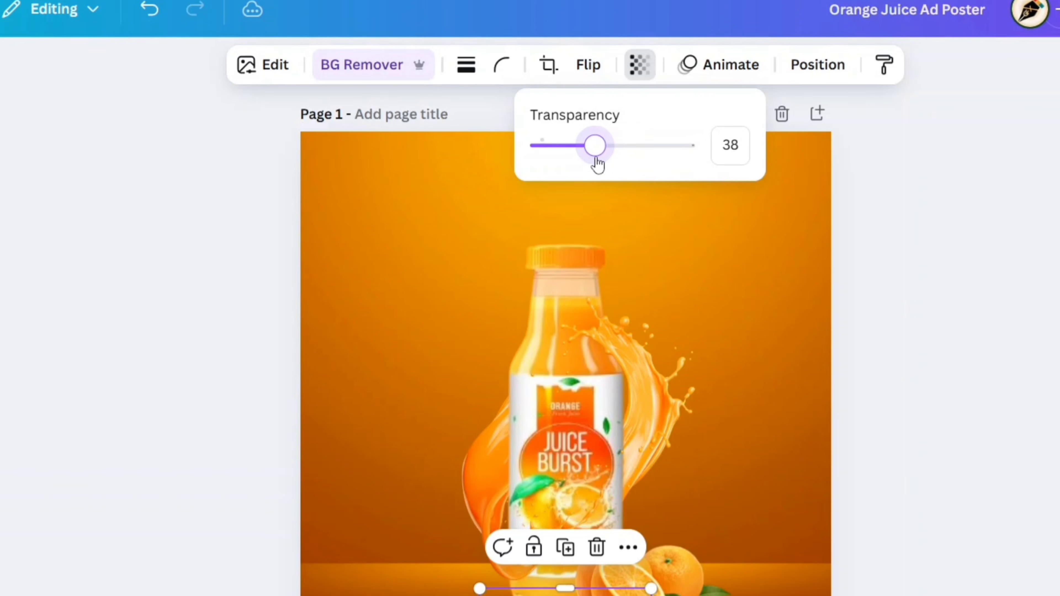
{"action": "left_click_drag", "start_coordinate": [598, 163], "coordinate": [578, 152]}
{"action": "key", "text": "Escape"}
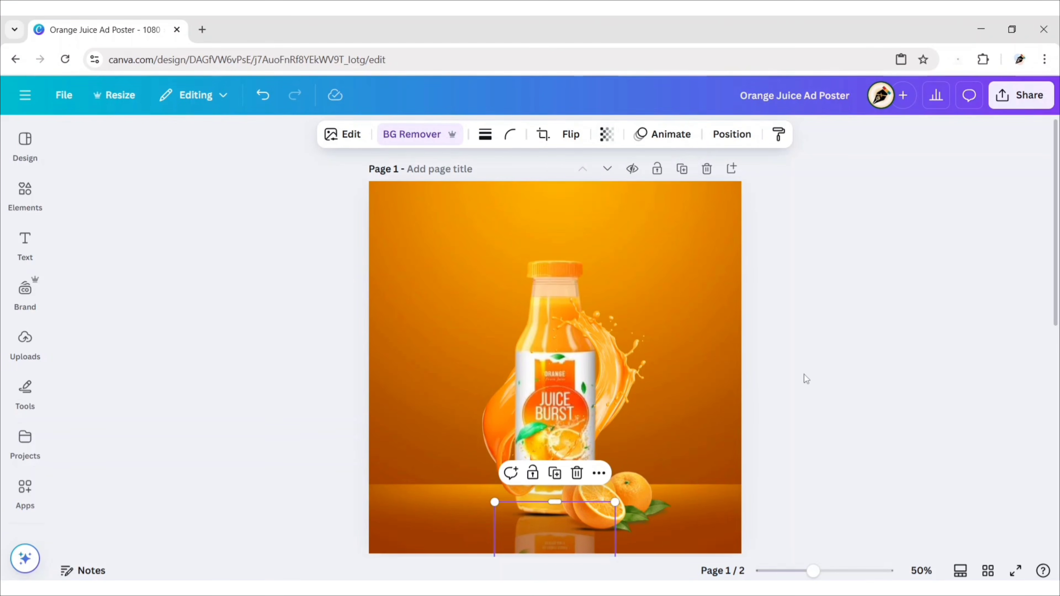
{"action": "left_click_drag", "start_coordinate": [556, 543], "coordinate": [556, 547]}
{"action": "left_click", "coordinate": [797, 441]}
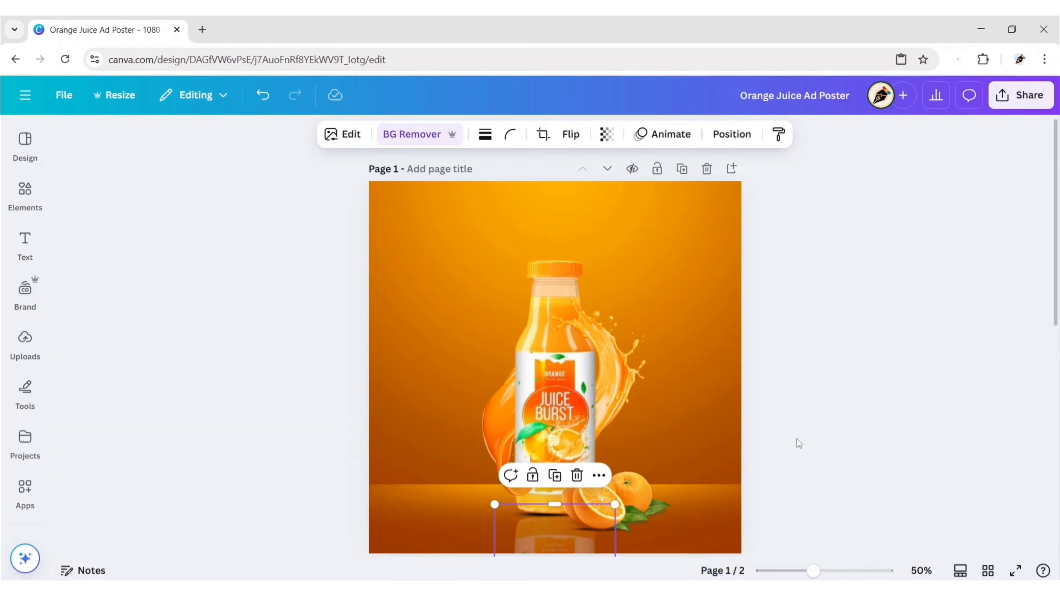
Make a vertically flipped copy of the oranges photo and align it directly beneath the original as a reflection.
{"action": "left_click", "coordinate": [623, 494]}
{"action": "left_click", "coordinate": [571, 135]}
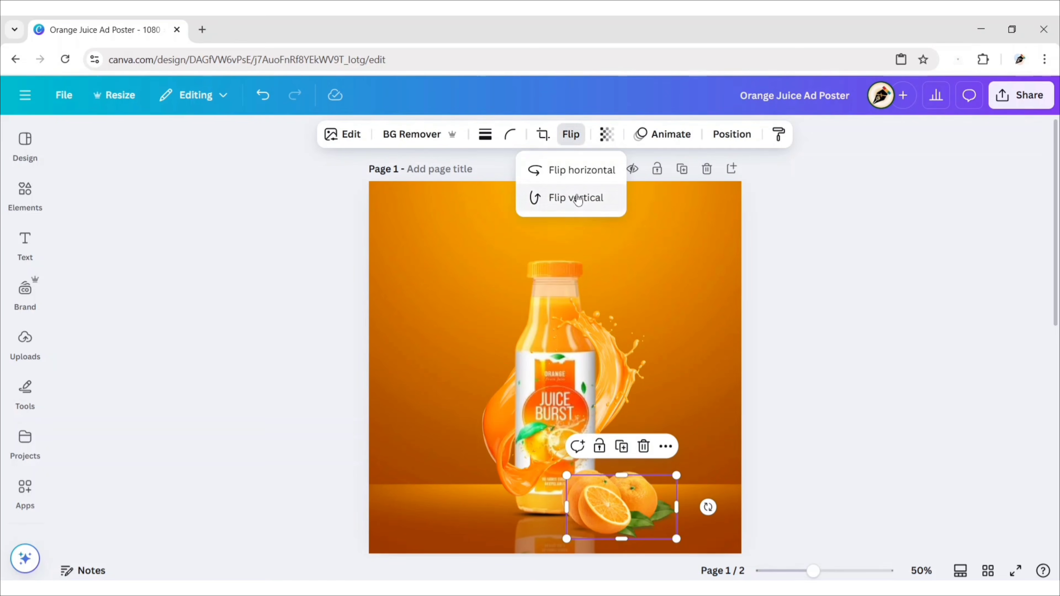
{"action": "left_click", "coordinate": [574, 198]}
{"action": "left_click_drag", "start_coordinate": [630, 512], "coordinate": [621, 572]}
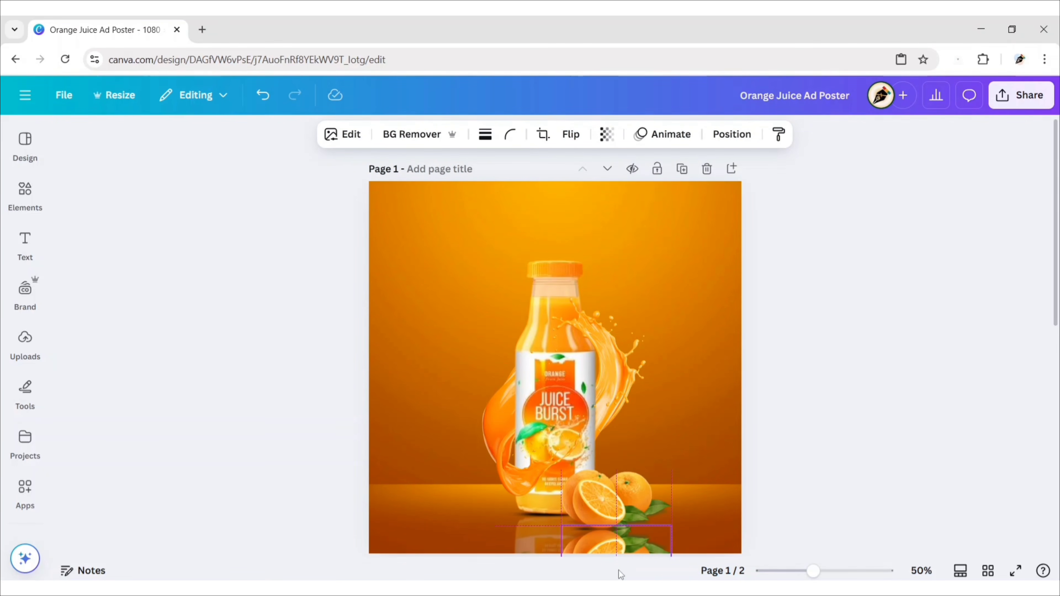
{"action": "left_click", "coordinate": [899, 407]}
{"action": "left_click", "coordinate": [621, 547]}
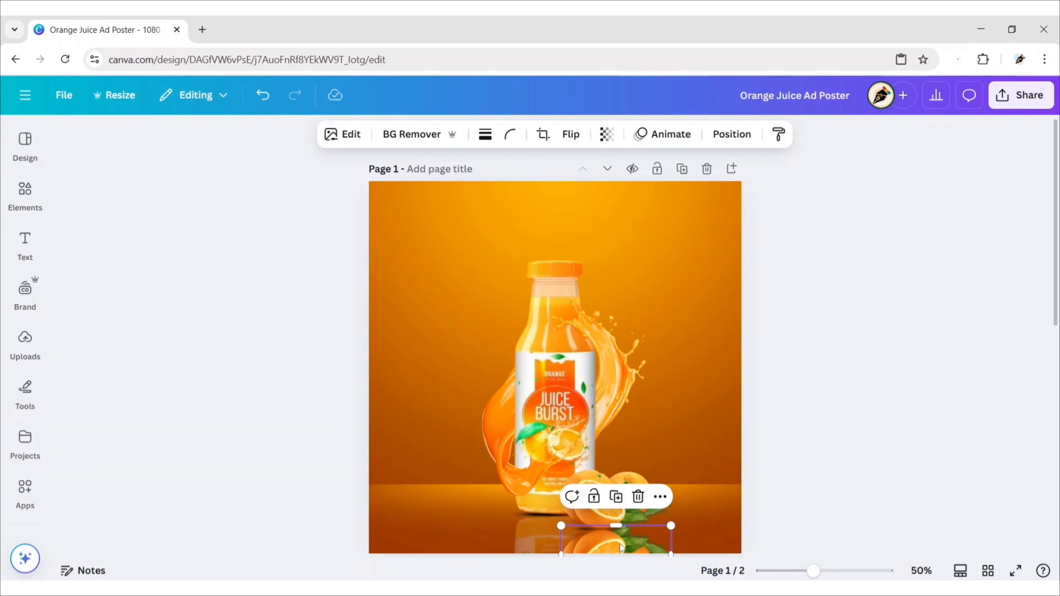
Fade the flipped oranges copy into a reflection by setting its transparency to 50.
{"action": "left_click", "coordinate": [607, 134]}
{"action": "left_click_drag", "start_coordinate": [639, 191], "coordinate": [597, 204]}
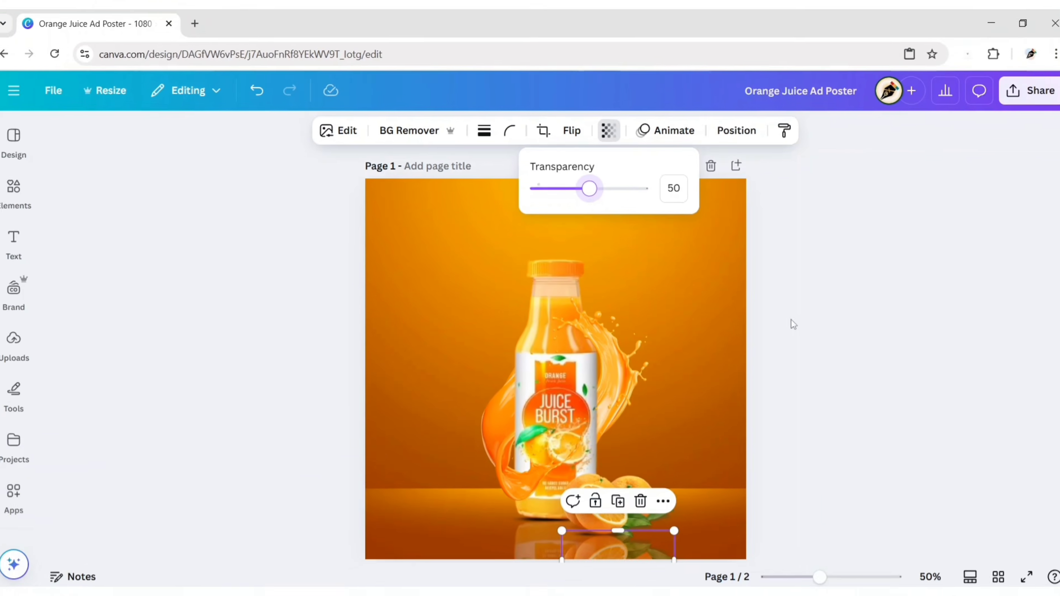
{"action": "left_click", "coordinate": [978, 371]}
{"action": "left_click", "coordinate": [978, 372]}
Select the shadow beneath the bottle from the layer list and soften it by lowering its transparency value.
{"action": "left_click", "coordinate": [538, 520]}
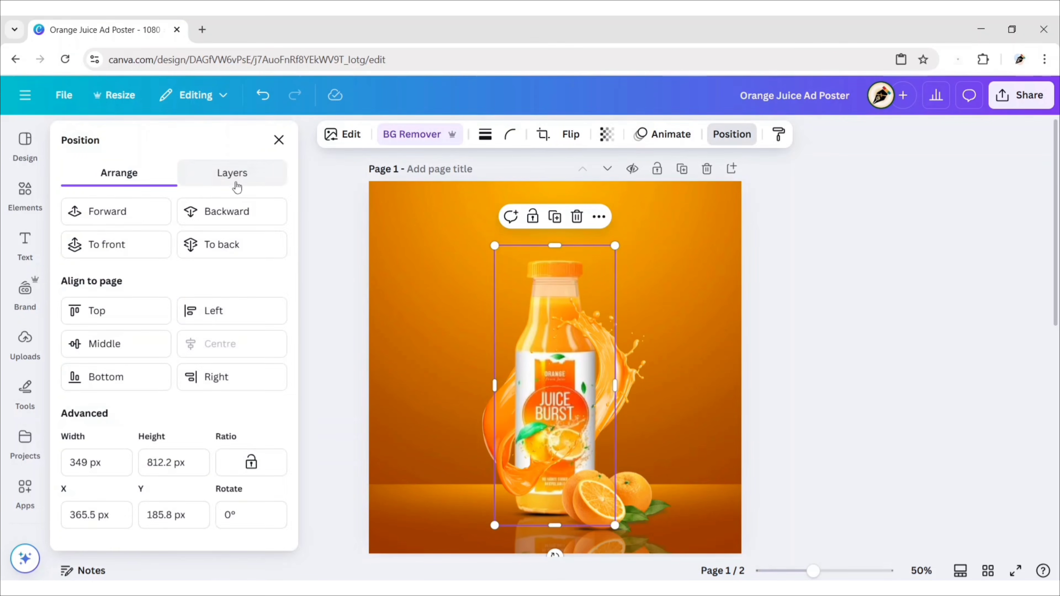
{"action": "left_click", "coordinate": [213, 178]}
{"action": "left_click", "coordinate": [209, 523]}
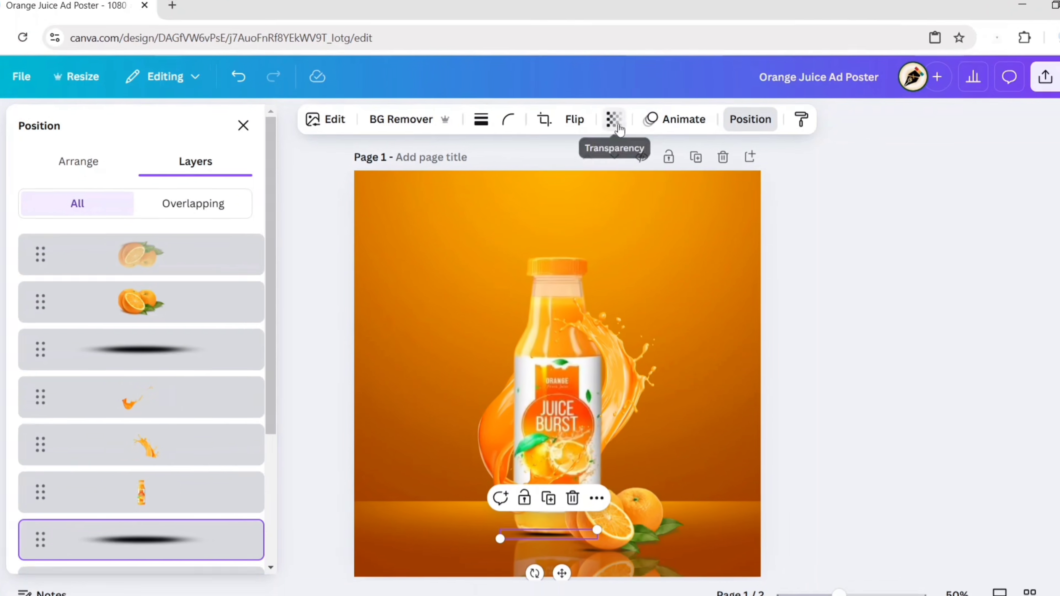
{"action": "left_click", "coordinate": [607, 134]}
{"action": "left_click_drag", "start_coordinate": [672, 151], "coordinate": [637, 154]}
{"action": "left_click", "coordinate": [905, 320]}
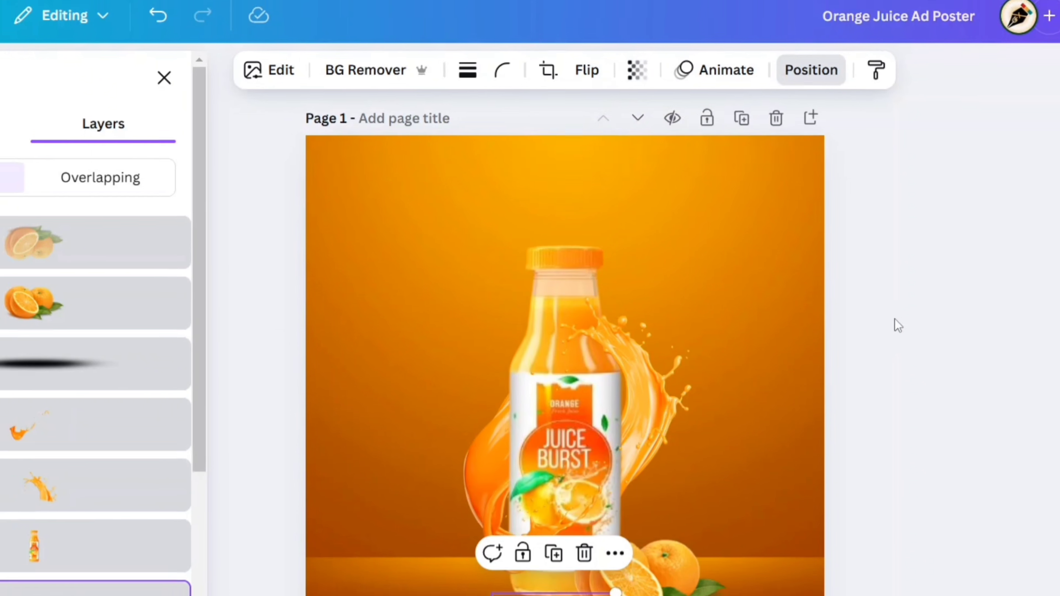
{"action": "left_click", "coordinate": [905, 320]}
{"action": "left_click", "coordinate": [905, 320]}
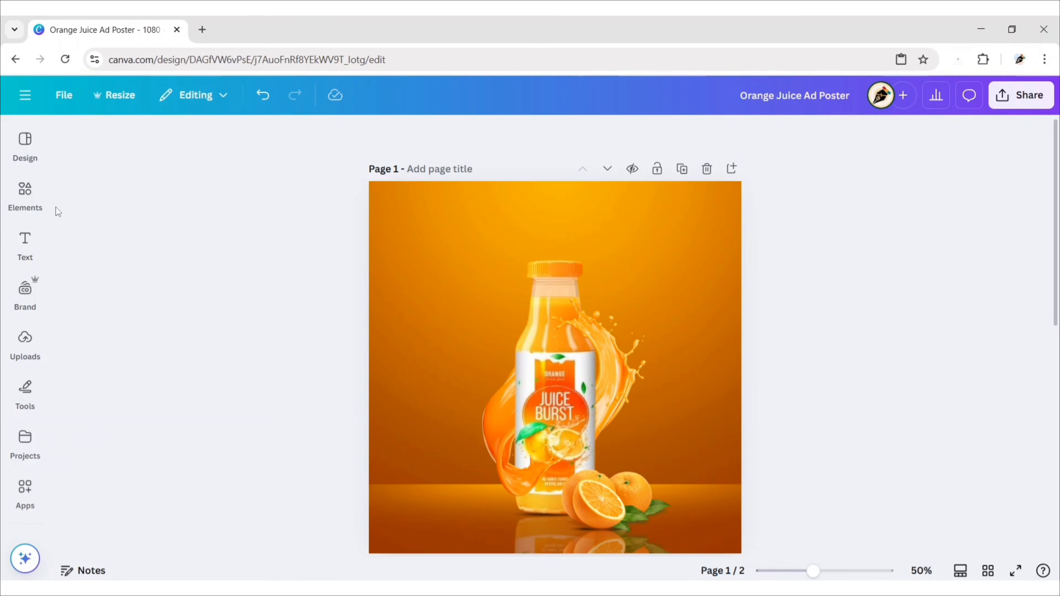
Search the elements for "orange slice" photos and add a whole round orange slice to the poster.
{"action": "left_click", "coordinate": [26, 194]}
{"action": "left_click", "coordinate": [248, 139]}
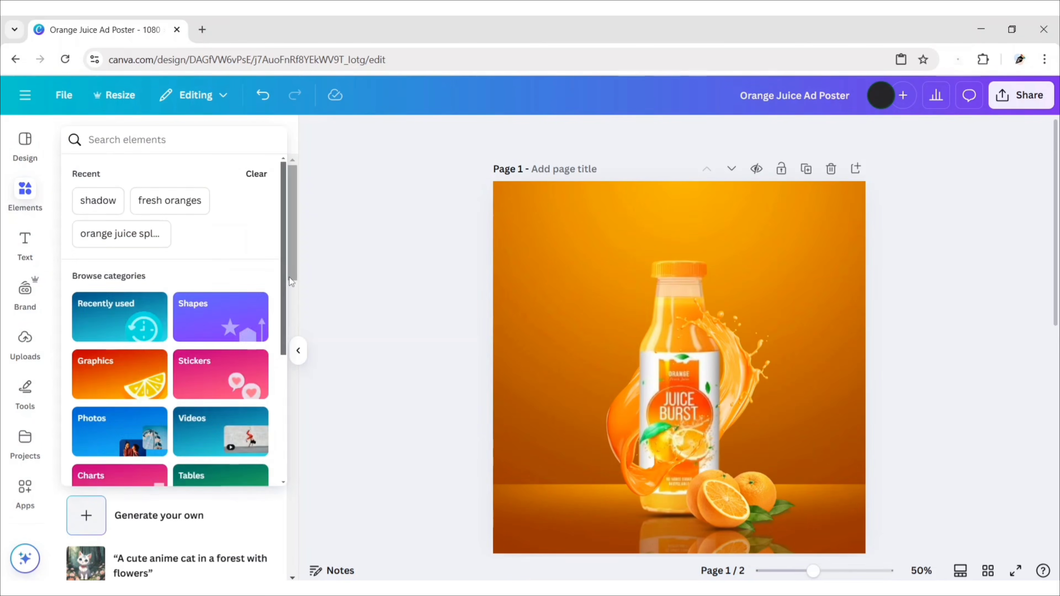
{"action": "type", "text": "orange slice"}
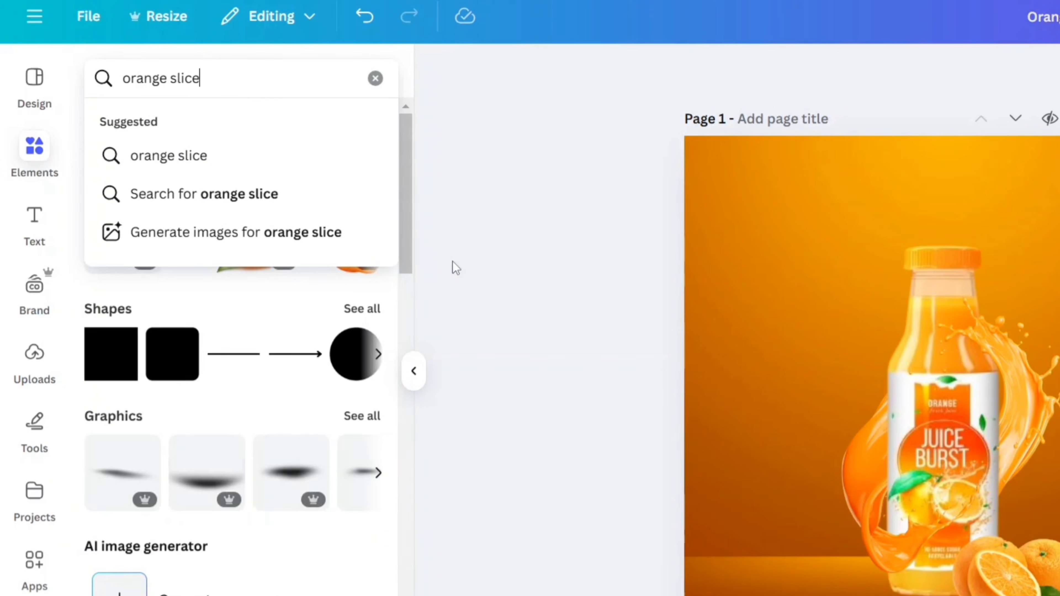
{"action": "key", "text": "Return"}
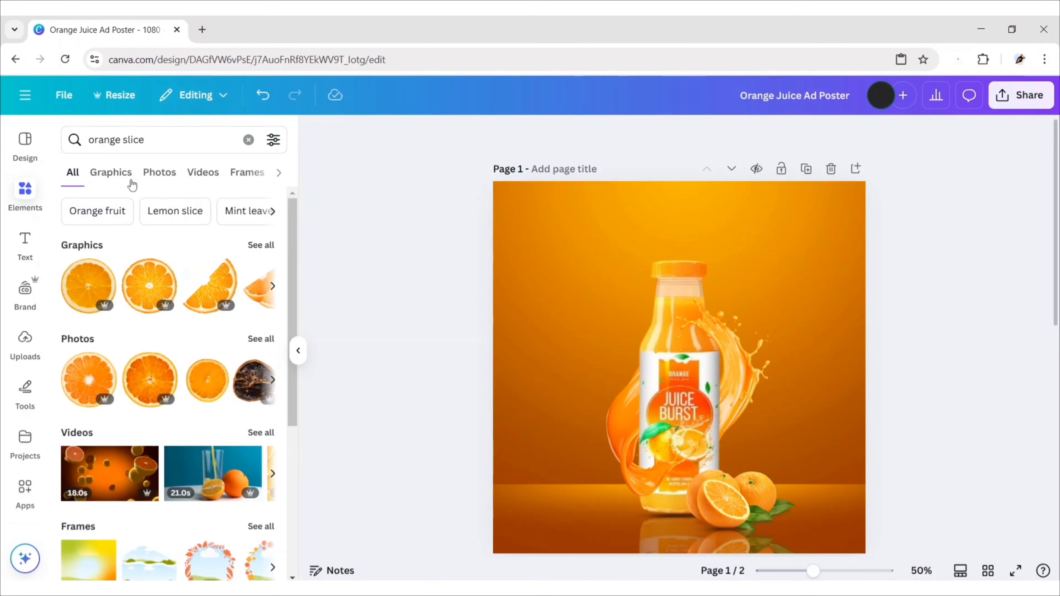
{"action": "left_click", "coordinate": [159, 172]}
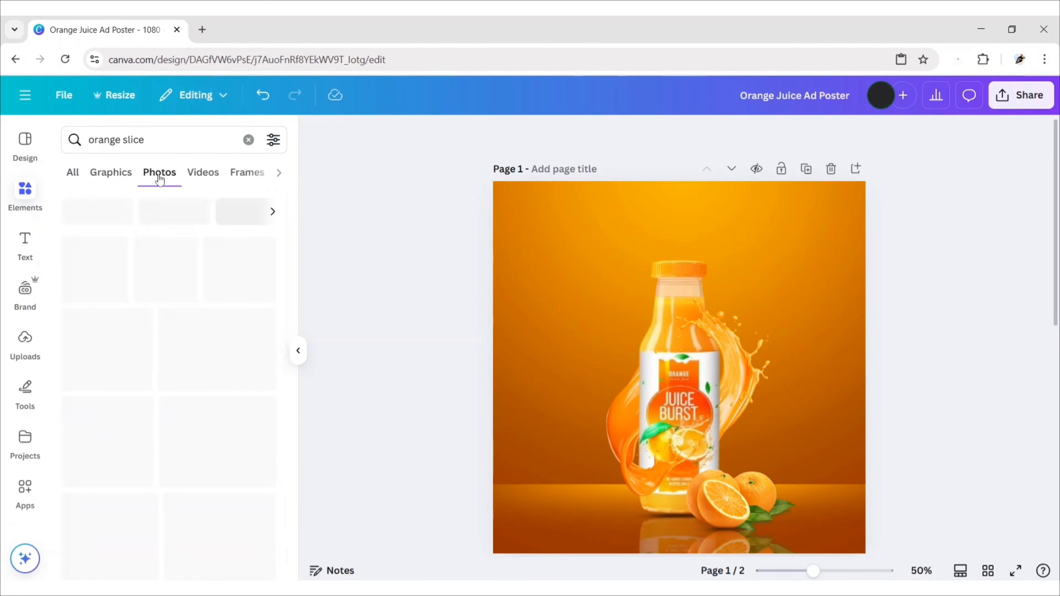
{"action": "left_click", "coordinate": [163, 331]}
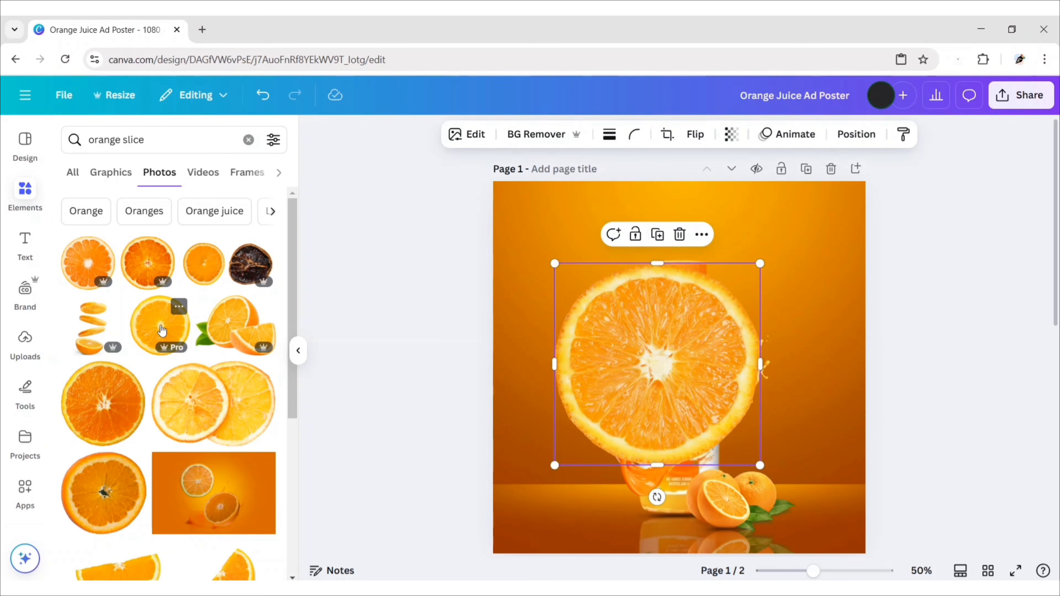
{"action": "left_click", "coordinate": [297, 352]}
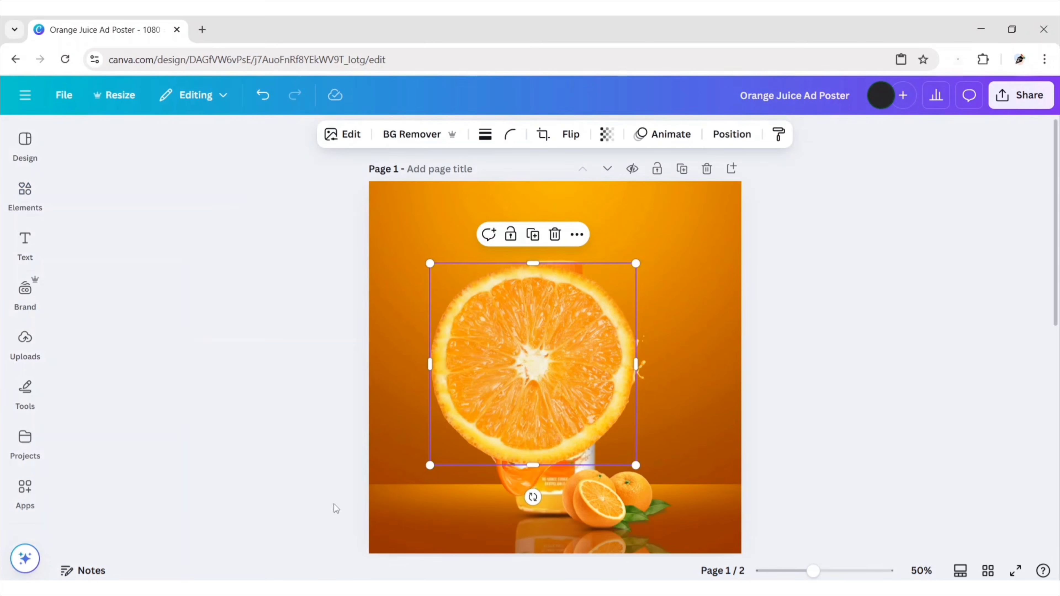
Shrink the orange slice, place it beside the bottle cap's right side, and send it to the back.
{"action": "left_click_drag", "start_coordinate": [426, 472], "coordinate": [577, 354]}
{"action": "left_click_drag", "start_coordinate": [603, 295], "coordinate": [588, 266]}
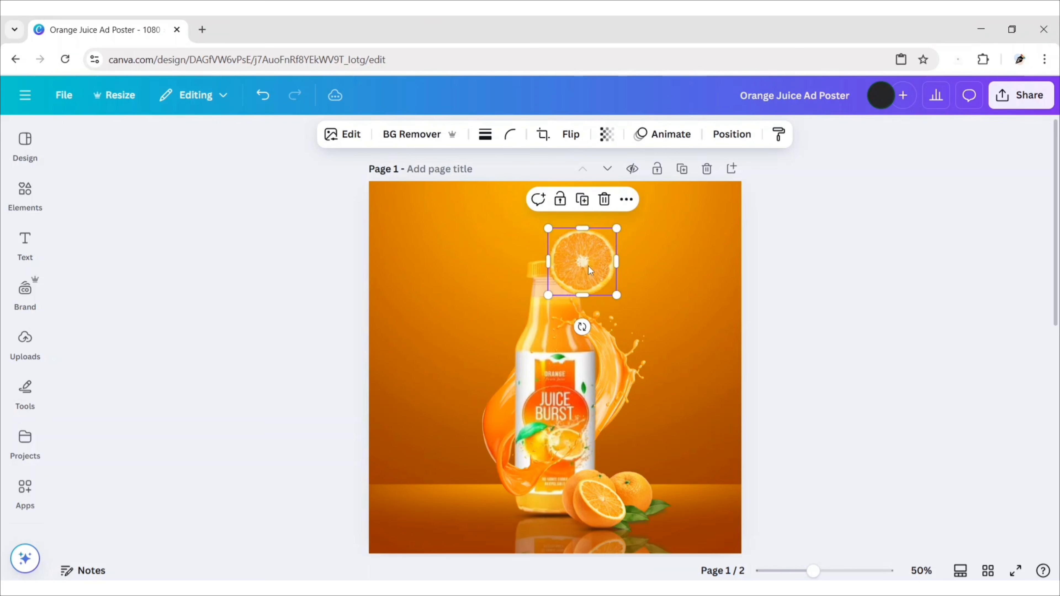
{"action": "left_click", "coordinate": [715, 137]}
{"action": "left_click", "coordinate": [232, 245]}
{"action": "left_click", "coordinate": [279, 140]}
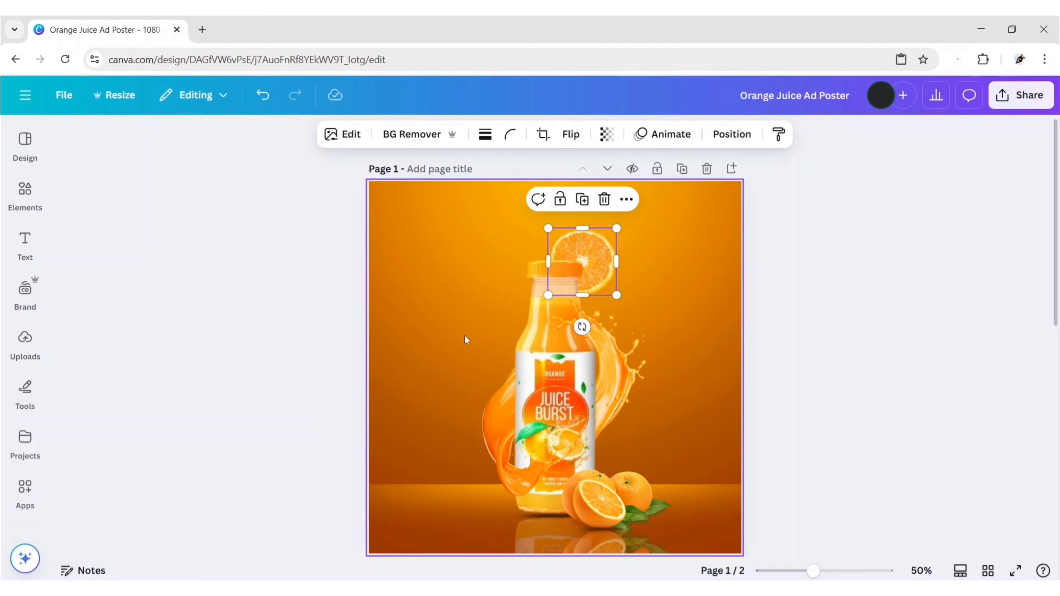
Place a copy of the orange slice in front of the bottle's left shoulder.
{"action": "left_click_drag", "start_coordinate": [597, 238], "coordinate": [515, 356]}
{"action": "left_click", "coordinate": [581, 200]}
{"action": "left_click", "coordinate": [322, 340]}
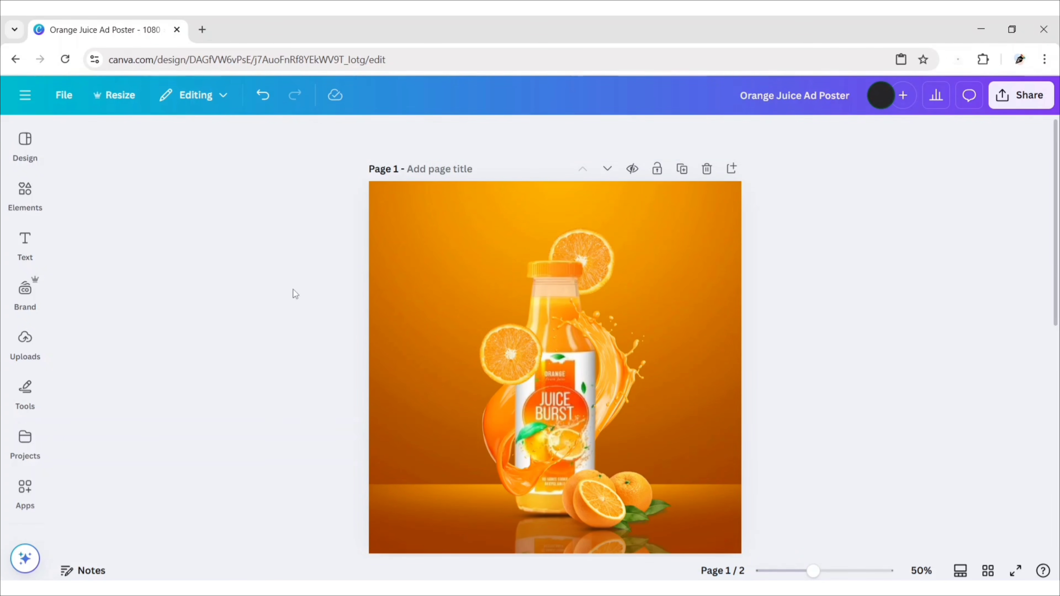
Search the elements for "ripe orange" photos and add the single whole orange with a green leaf.
{"action": "left_click", "coordinate": [25, 192]}
{"action": "left_click", "coordinate": [249, 141]}
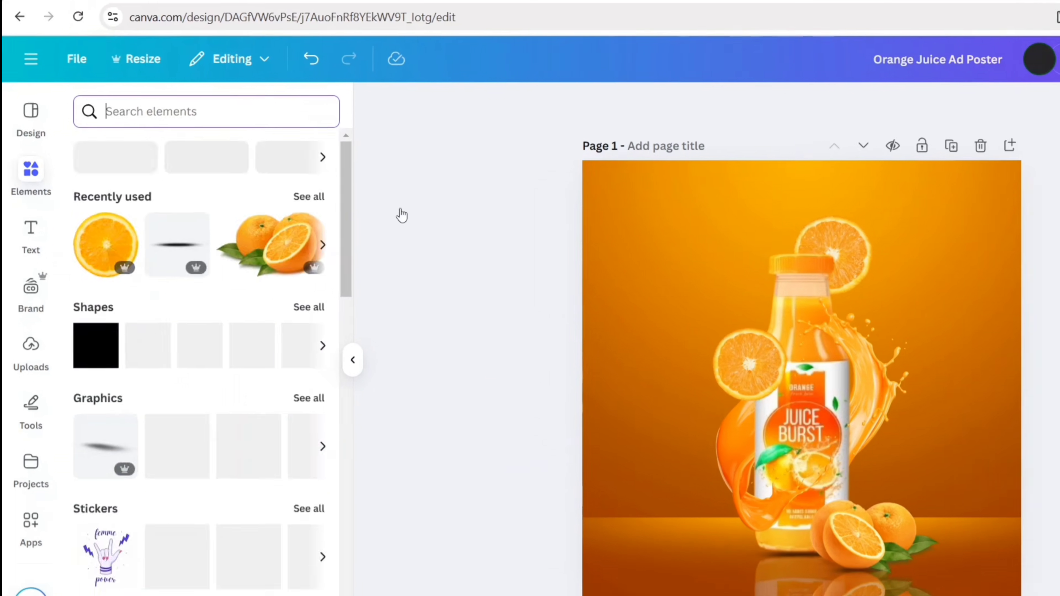
{"action": "type", "text": "ripe orange"}
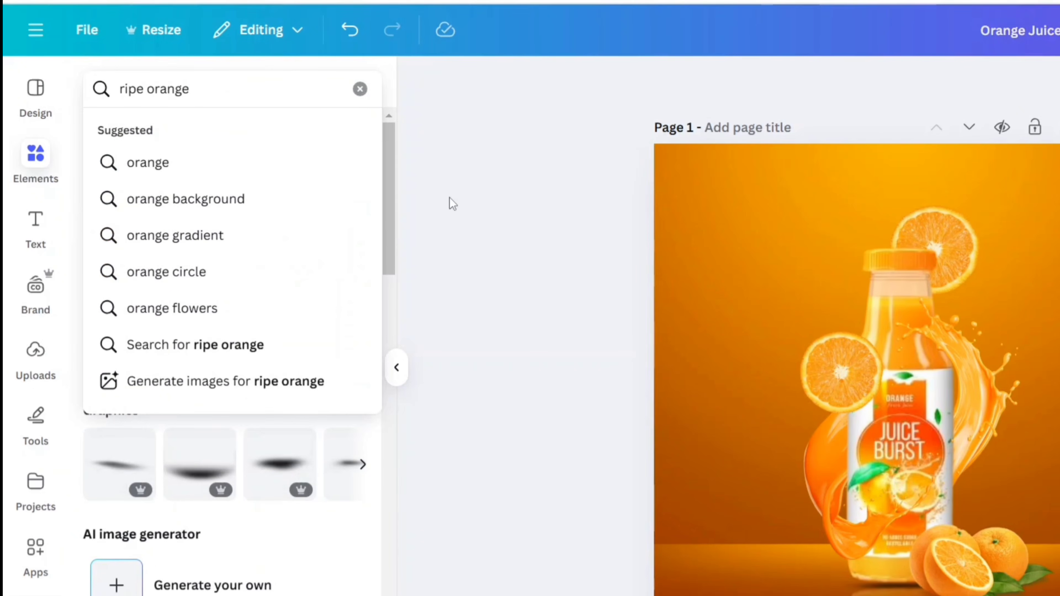
{"action": "key", "text": "Return"}
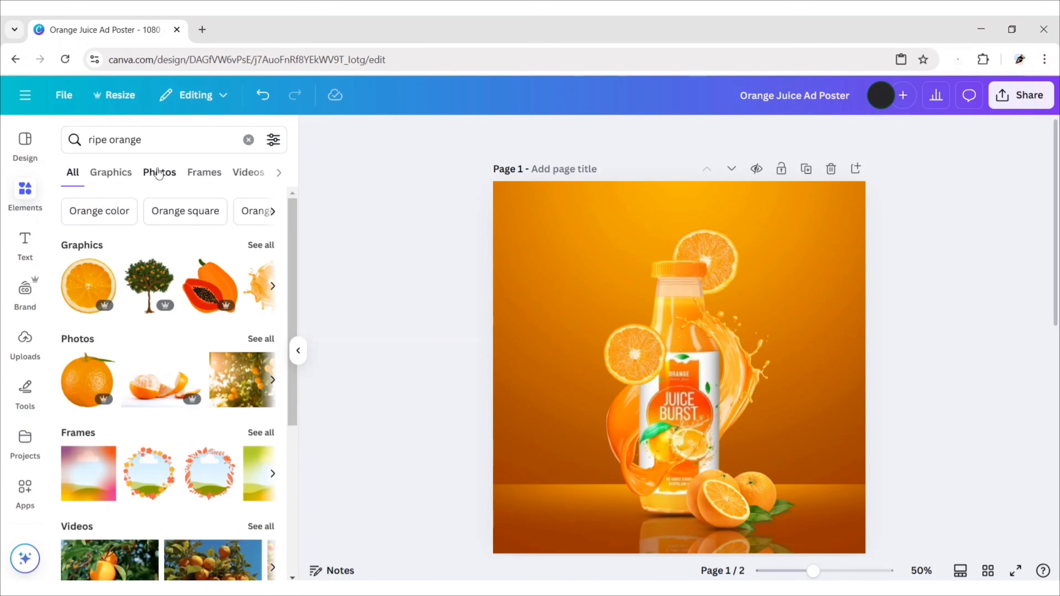
{"action": "left_click", "coordinate": [158, 172]}
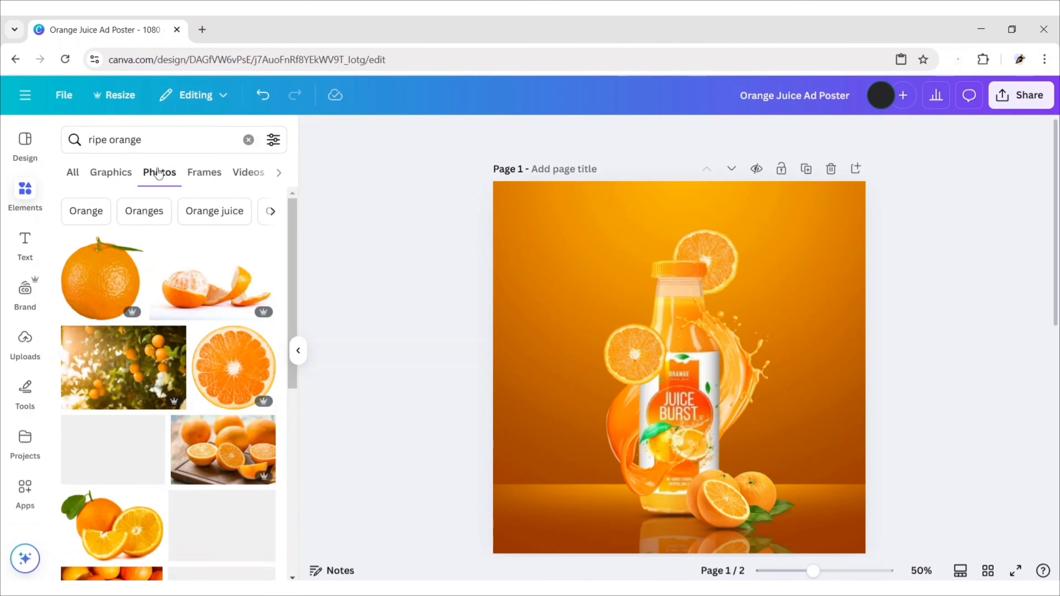
{"action": "left_click", "coordinate": [97, 287]}
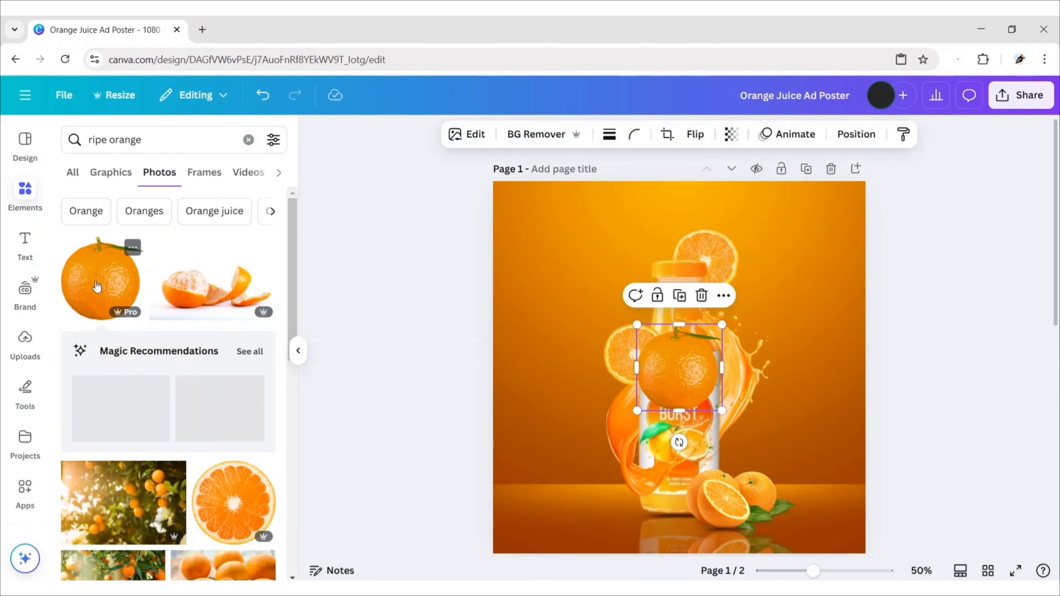
{"action": "left_click", "coordinate": [298, 352]}
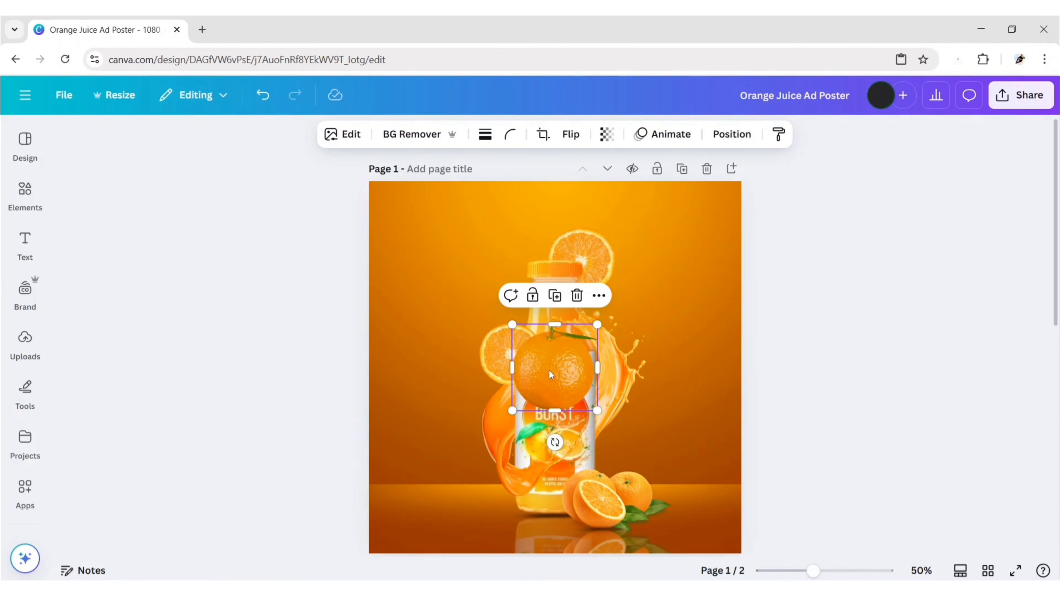
Move the whole orange partly off the poster's left edge at mid-height and rotate it so its leaf points down to the right.
{"action": "left_click_drag", "start_coordinate": [549, 371], "coordinate": [375, 408]}
{"action": "left_click_drag", "start_coordinate": [380, 480], "coordinate": [311, 359]}
{"action": "left_click_drag", "start_coordinate": [382, 376], "coordinate": [384, 371]}
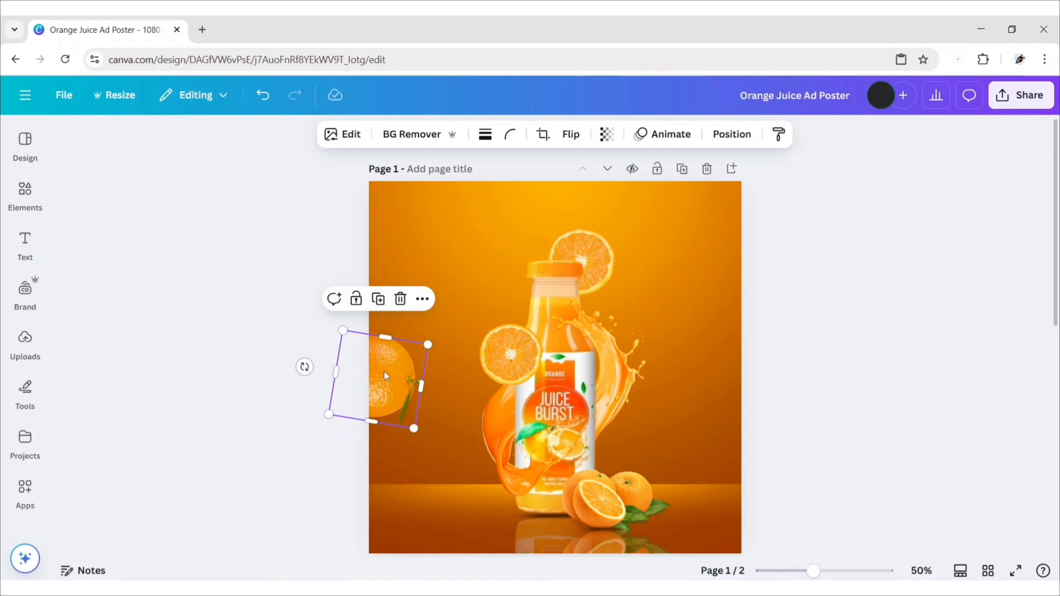
{"action": "left_click_drag", "start_coordinate": [304, 367], "coordinate": [308, 356]}
Place a copy of the whole orange partly off the poster's right edge above the floor line, rotated so its leaf points up.
{"action": "left_click_drag", "start_coordinate": [381, 383], "coordinate": [699, 398]}
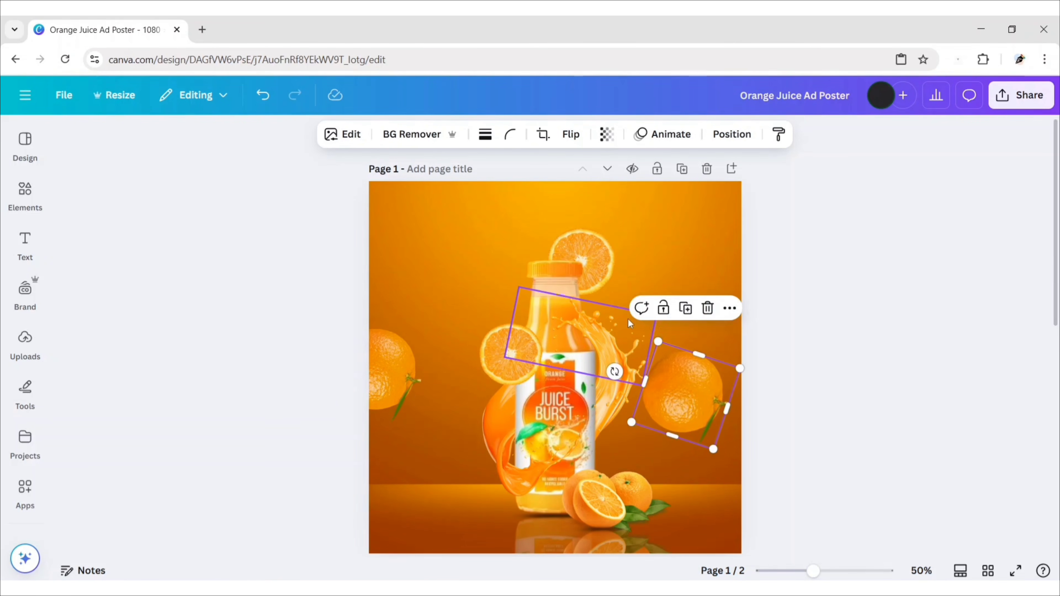
{"action": "left_click_drag", "start_coordinate": [615, 372], "coordinate": [751, 433]}
{"action": "left_click_drag", "start_coordinate": [696, 398], "coordinate": [729, 446]}
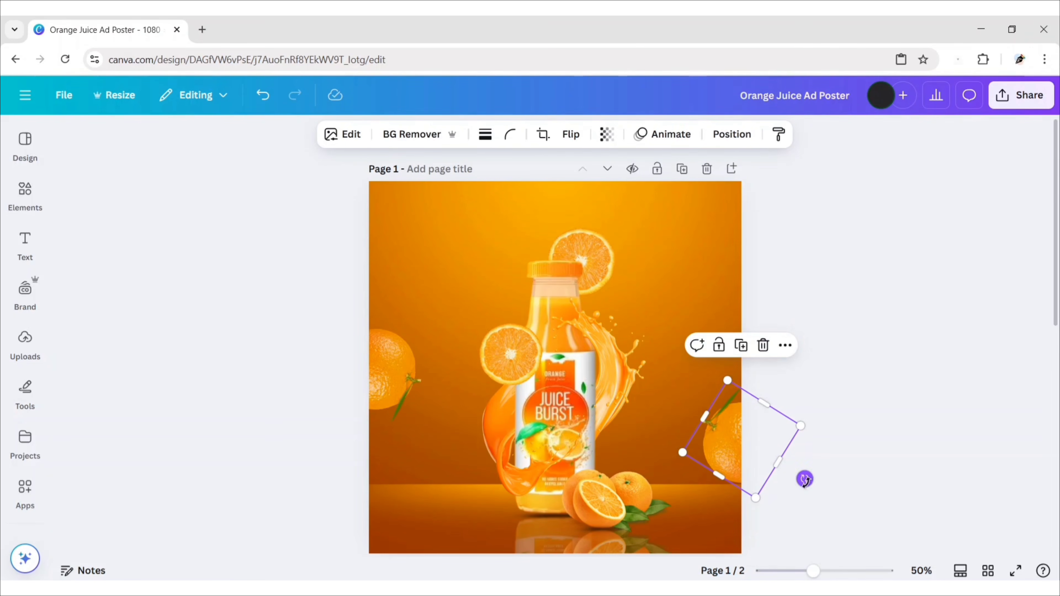
{"action": "left_click_drag", "start_coordinate": [805, 479], "coordinate": [761, 508]}
{"action": "key", "text": "shift+Up"}
Duplicate the right-edge orange and place the copy partly off the poster's top-right corner, rotated to a different angle.
{"action": "key", "text": "ctrl+d"}
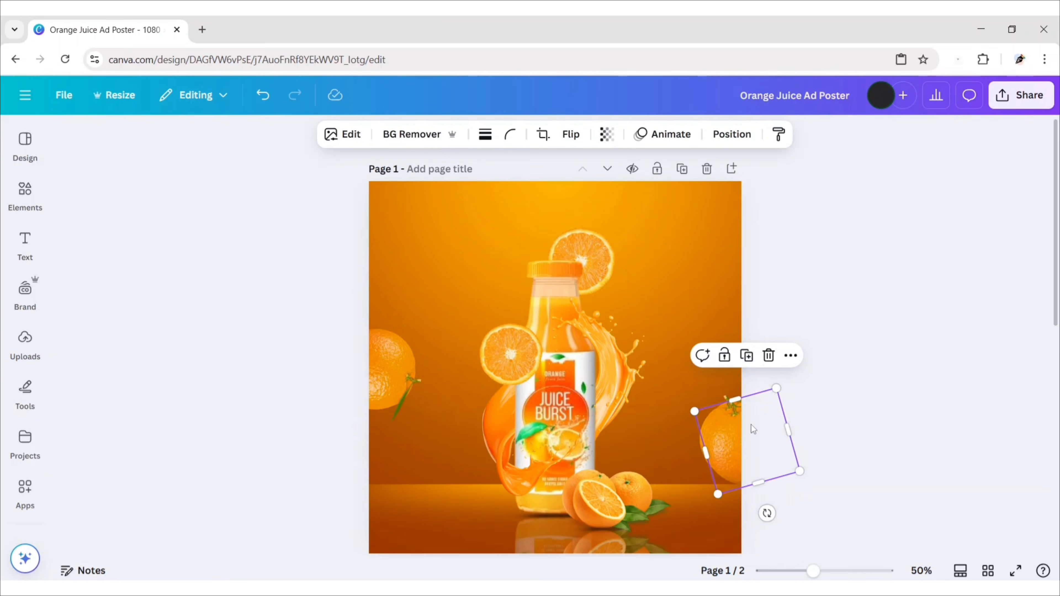
{"action": "left_click_drag", "start_coordinate": [736, 443], "coordinate": [665, 235]}
{"action": "left_click_drag", "start_coordinate": [751, 207], "coordinate": [713, 298]}
{"action": "left_click_drag", "start_coordinate": [675, 240], "coordinate": [687, 210]}
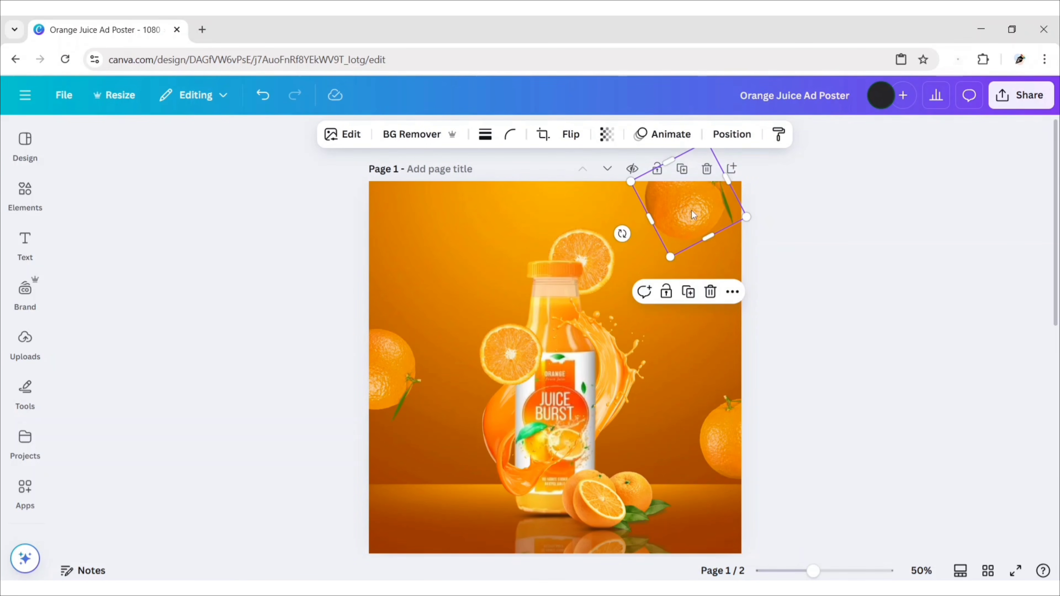
{"action": "left_click_drag", "start_coordinate": [622, 233], "coordinate": [654, 256]}
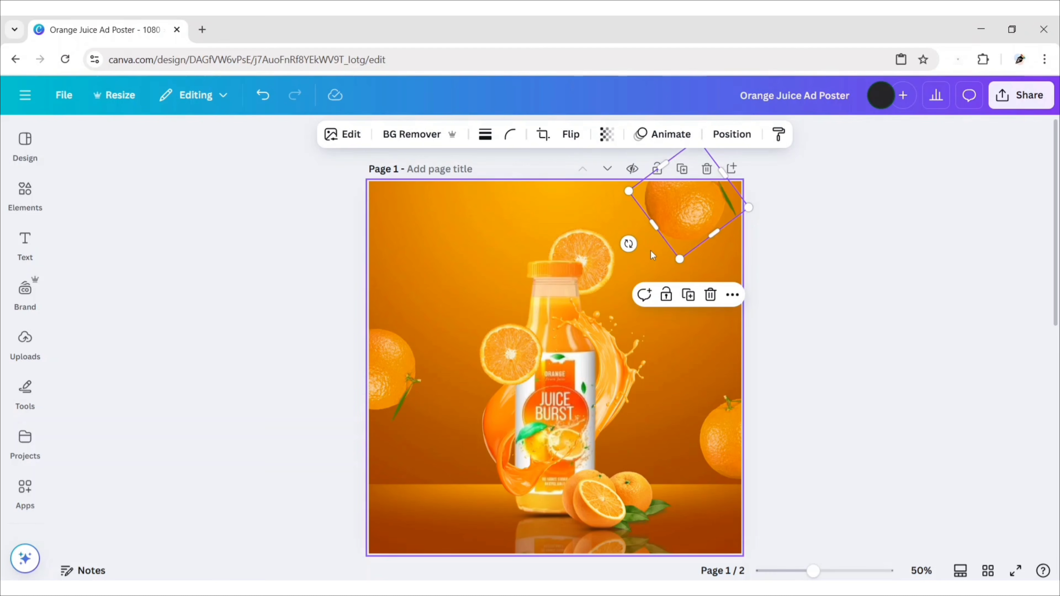
Place another copy of the whole orange mostly off the poster's top-left corner, rotated so its leaf points downward.
{"action": "left_click_drag", "start_coordinate": [686, 213], "coordinate": [378, 217]}
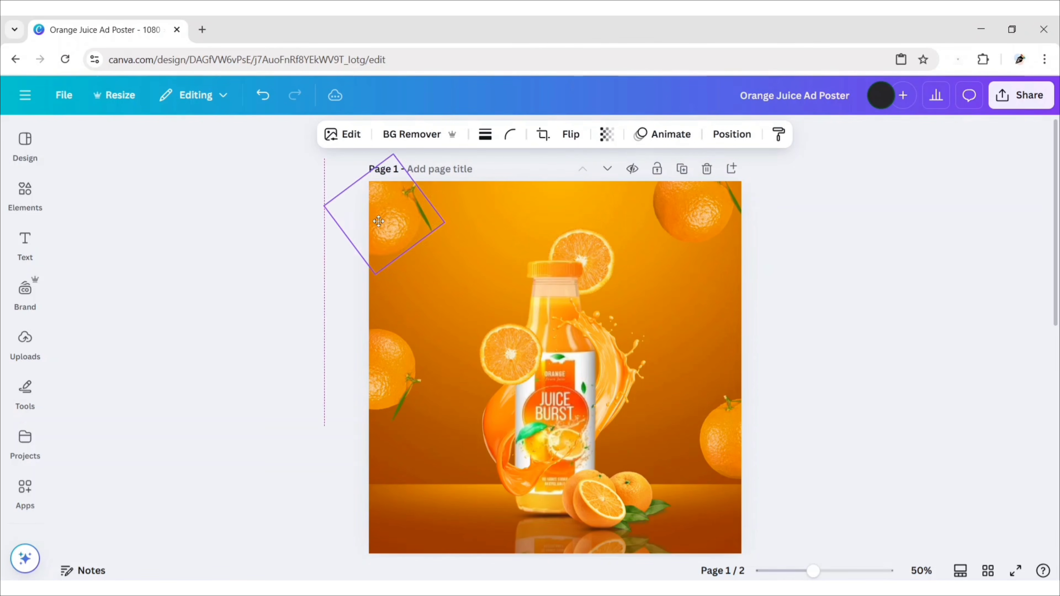
{"action": "mouse_move", "coordinate": [355, 259]}
{"action": "left_mouse_down"}
{"action": "mouse_move", "coordinate": [316, 221]}
{"action": "mouse_move", "coordinate": [335, 262]}
{"action": "left_mouse_up"}
{"action": "left_click_drag", "start_coordinate": [393, 207], "coordinate": [378, 186]}
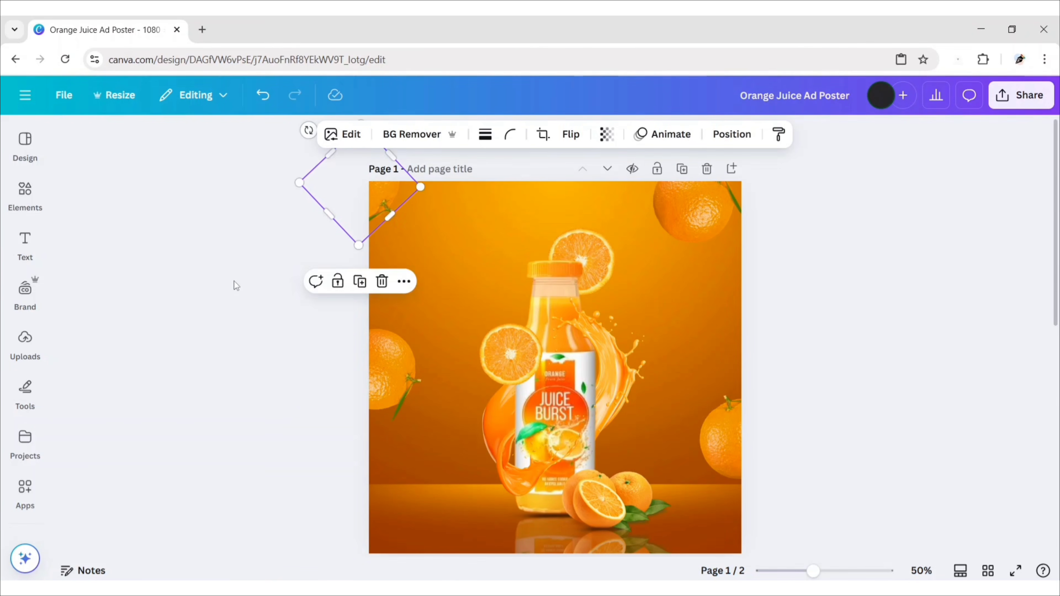
{"action": "left_click", "coordinate": [234, 281]}
{"action": "key", "text": "ctrl+z"}
Apply a whole-image blur with intensity 75 to the orange at the poster's left edge.
{"action": "left_click", "coordinate": [382, 363]}
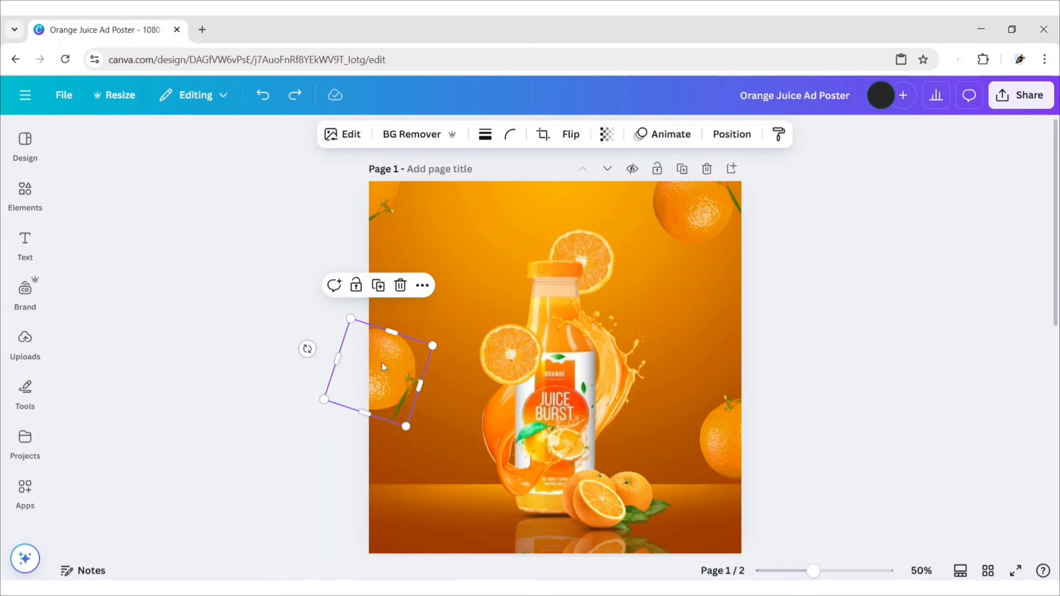
{"action": "left_click", "coordinate": [350, 135]}
{"action": "scroll", "coordinate": [225, 355], "scroll_direction": "down", "scroll_amount": 4}
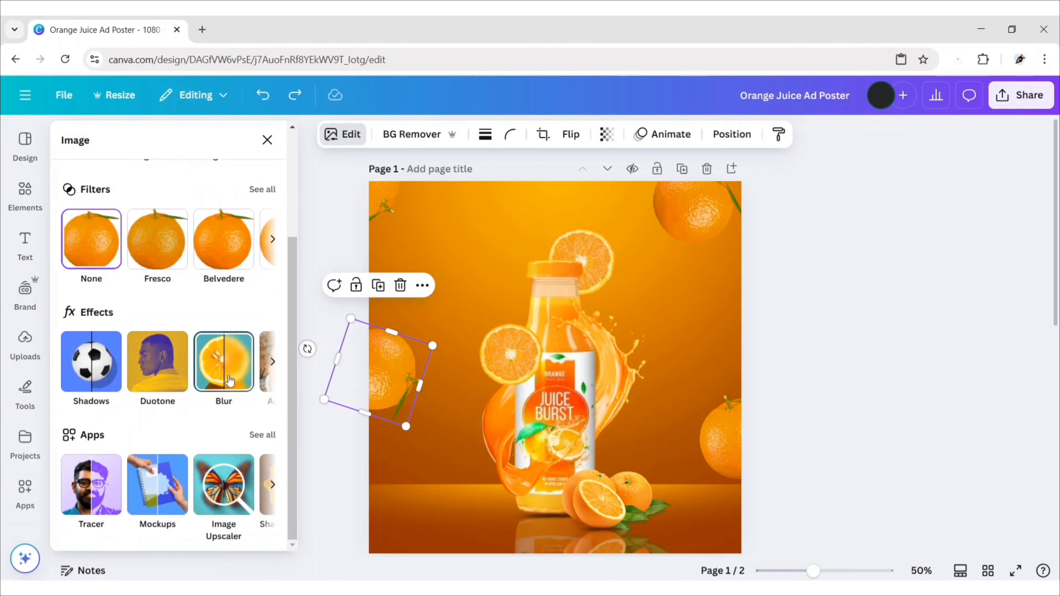
{"action": "left_click", "coordinate": [225, 355]}
{"action": "left_click", "coordinate": [229, 182]}
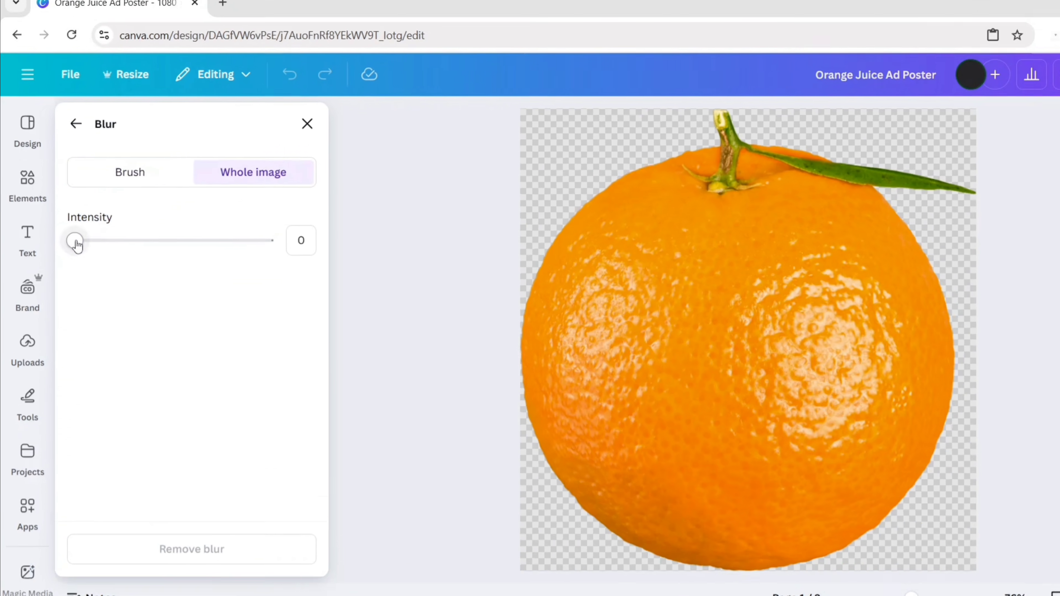
{"action": "left_click_drag", "start_coordinate": [63, 246], "coordinate": [250, 264]}
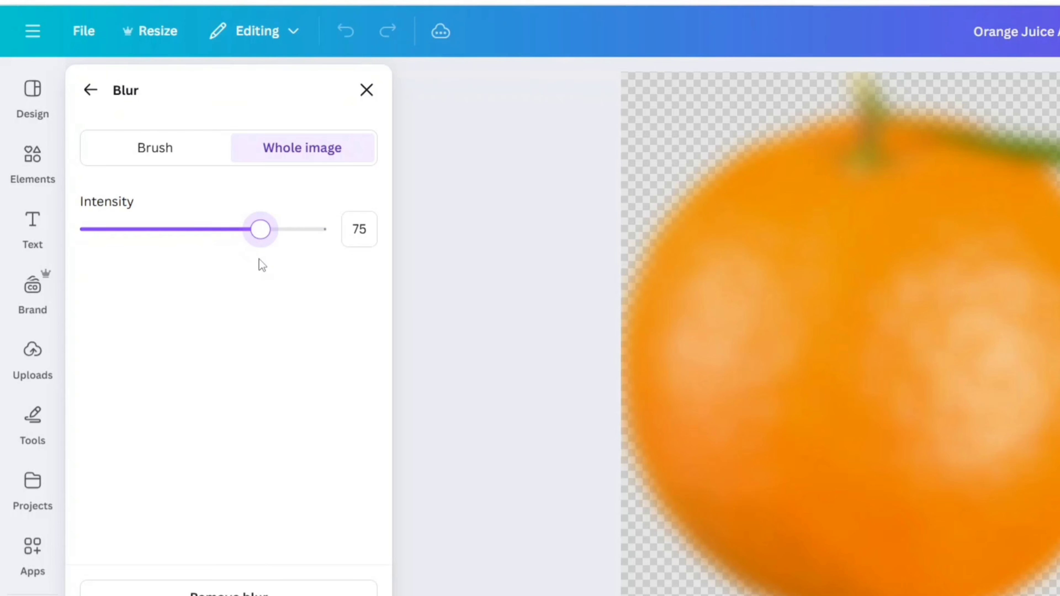
{"action": "left_click", "coordinate": [367, 91]}
{"action": "left_click", "coordinate": [278, 325]}
Copy the blurred orange's style onto the orange at the poster's top-left corner.
{"action": "left_click", "coordinate": [391, 384]}
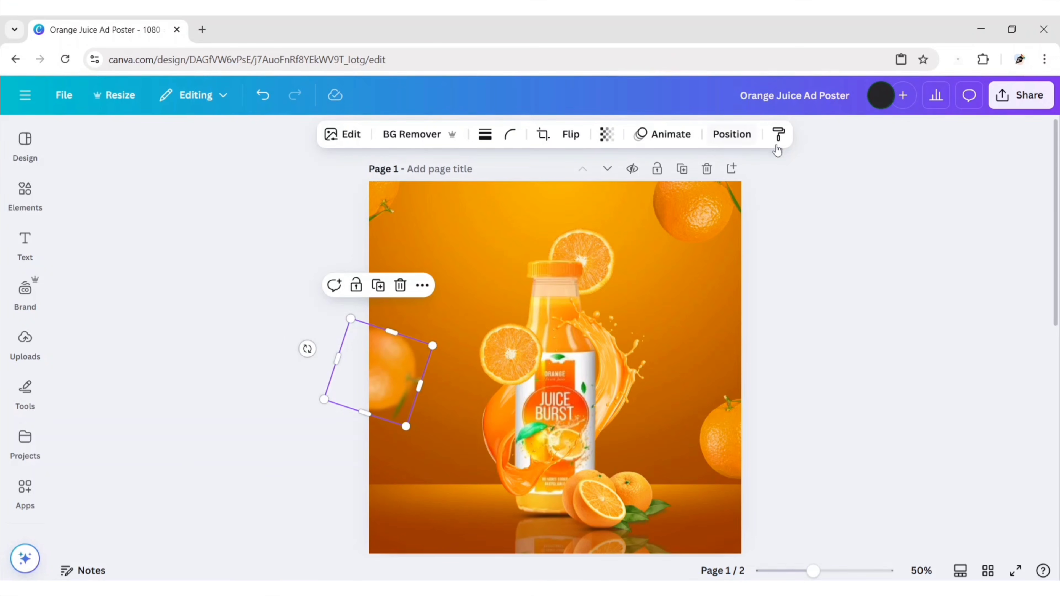
{"action": "left_click", "coordinate": [779, 134]}
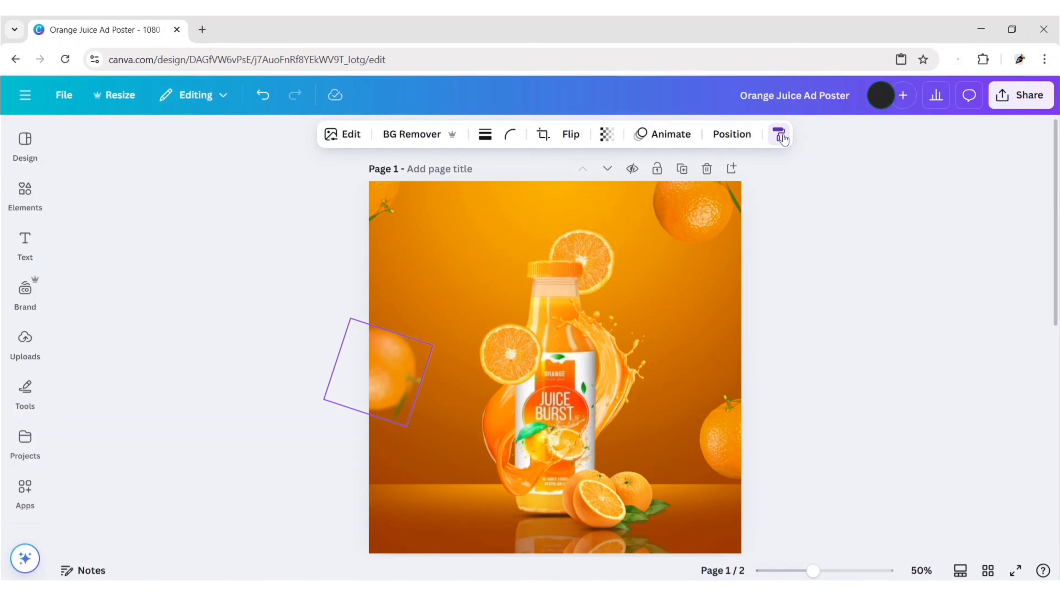
{"action": "left_click", "coordinate": [390, 205]}
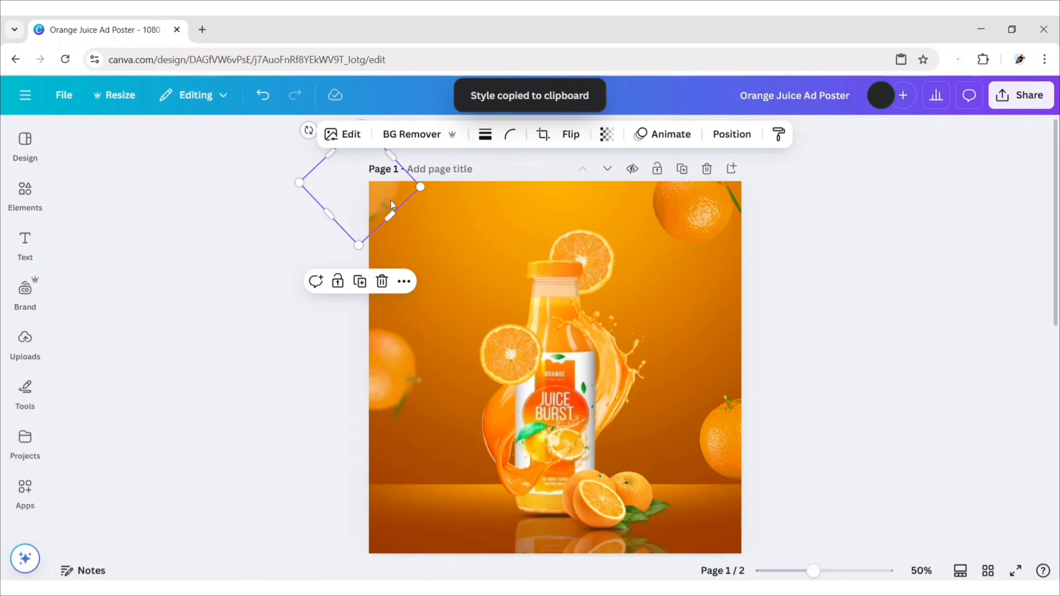
Copy the blurred orange's style onto the oranges at the poster's top-right corner and right edge.
{"action": "left_click", "coordinate": [778, 134]}
{"action": "left_click", "coordinate": [706, 211]}
{"action": "left_click", "coordinate": [735, 418]}
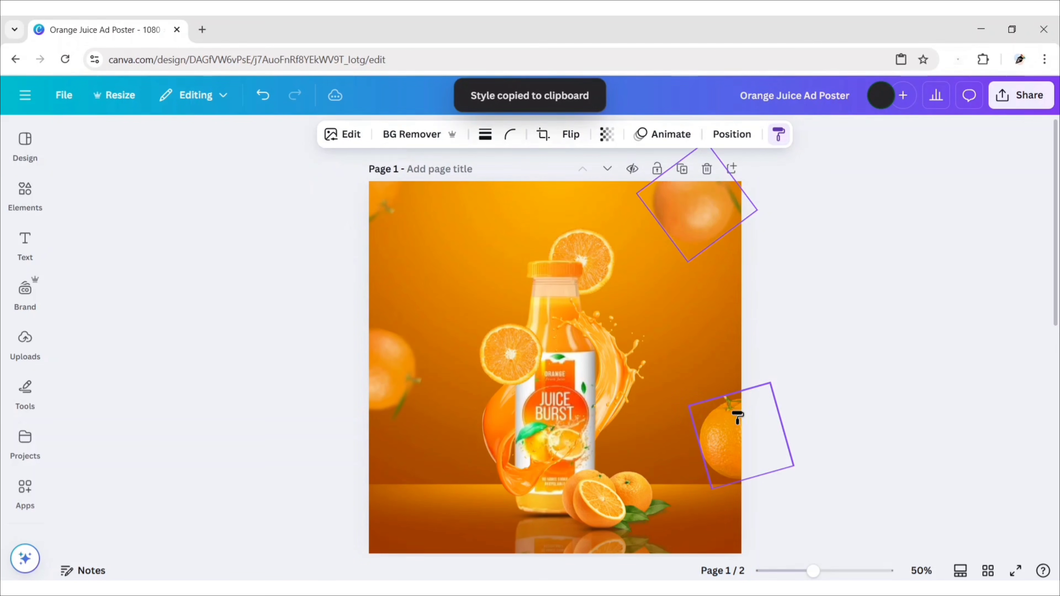
{"action": "left_click", "coordinate": [833, 300]}
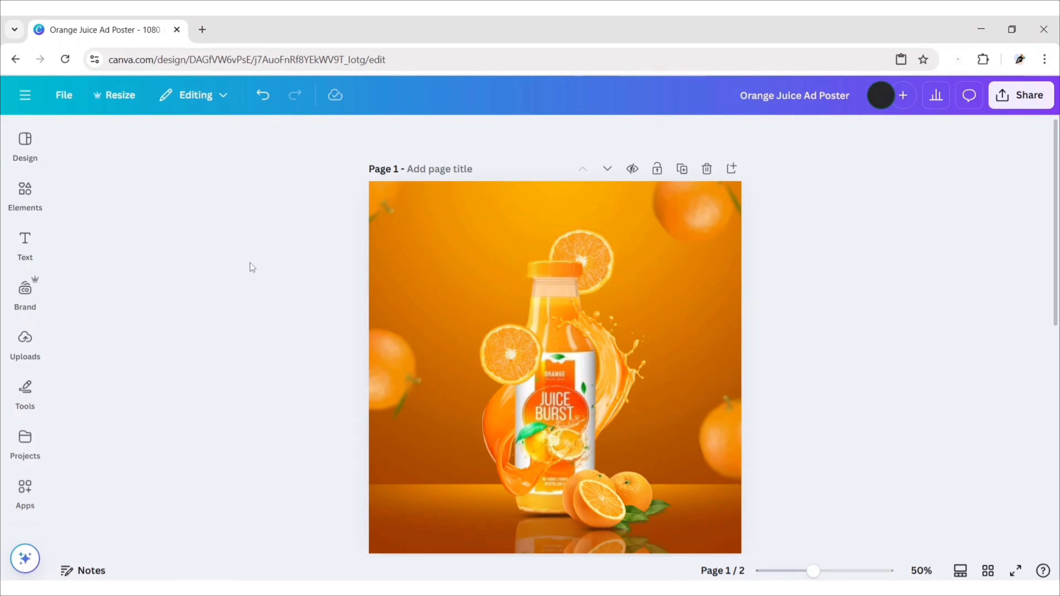
Search the element photos for "orange leaf" and add the single dark green leaf to the poster.
{"action": "left_click", "coordinate": [26, 192]}
{"action": "left_click", "coordinate": [249, 140]}
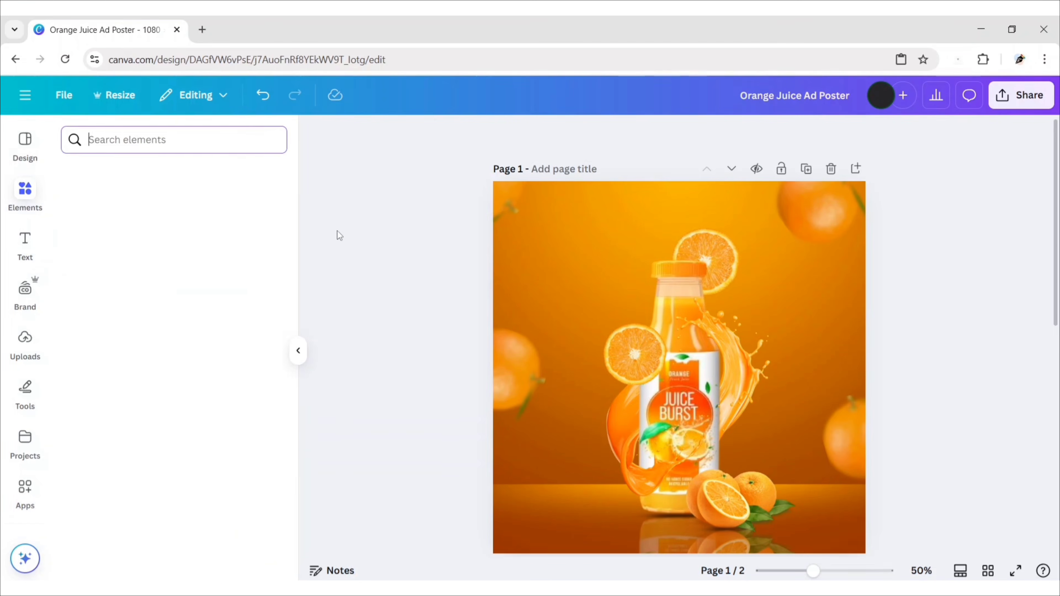
{"action": "type", "text": "orange lea"}
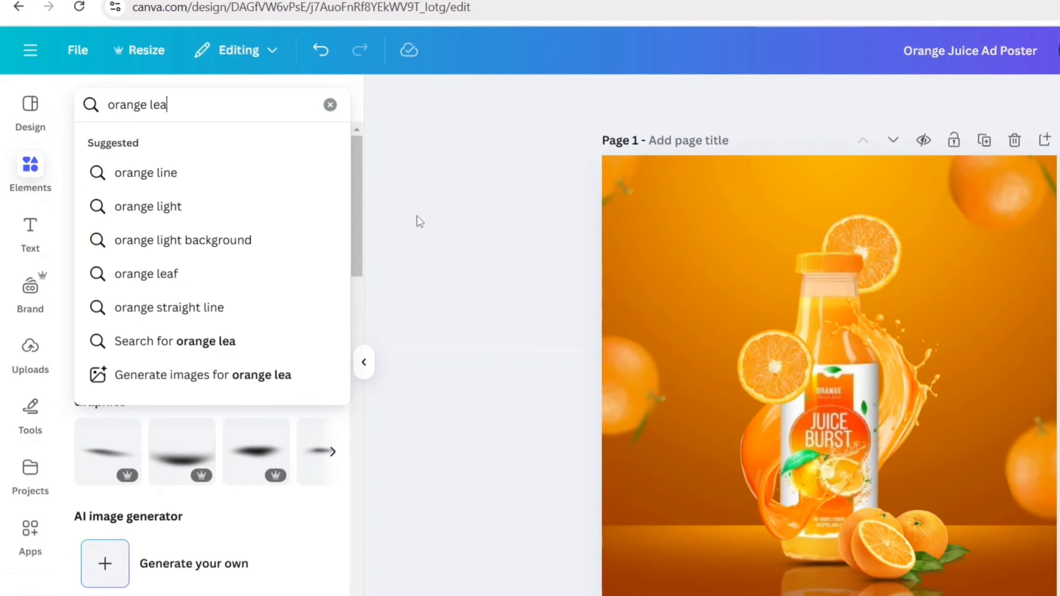
{"action": "type", "text": "f"}
{"action": "key", "text": "Return"}
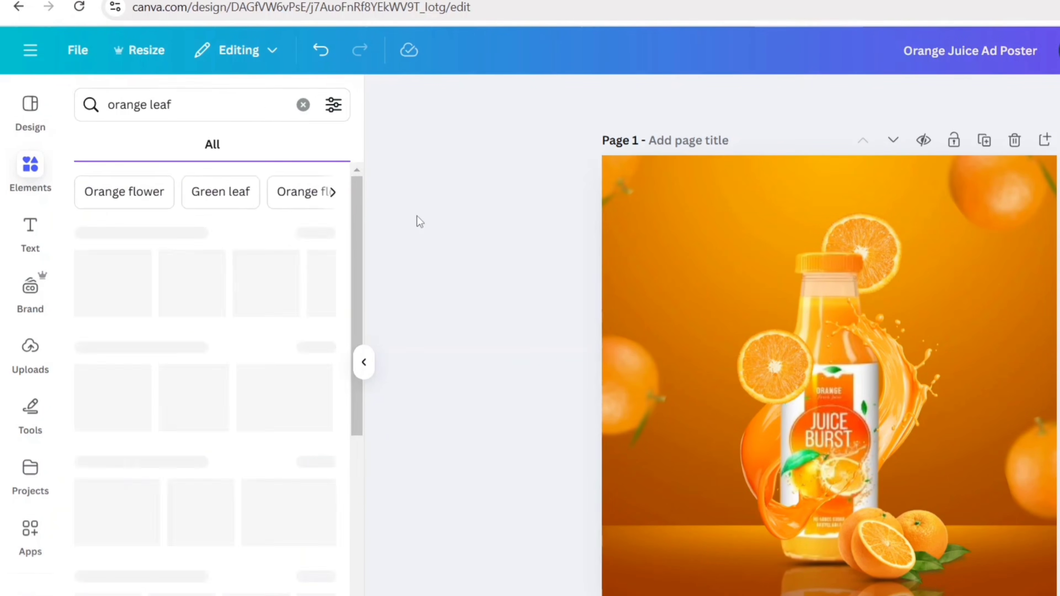
{"action": "left_click", "coordinate": [160, 172]}
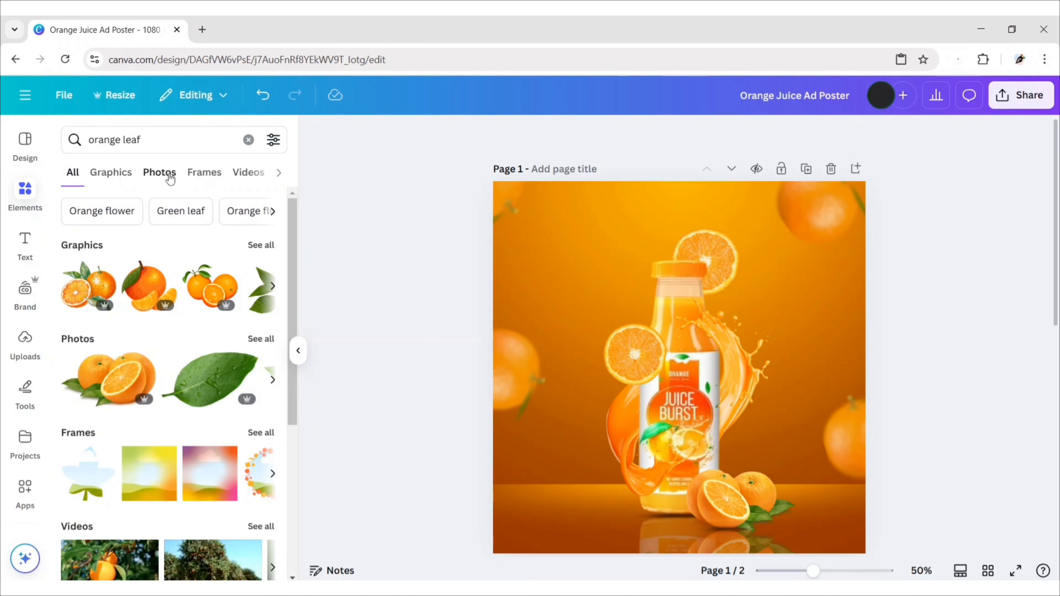
{"action": "left_click", "coordinate": [229, 266]}
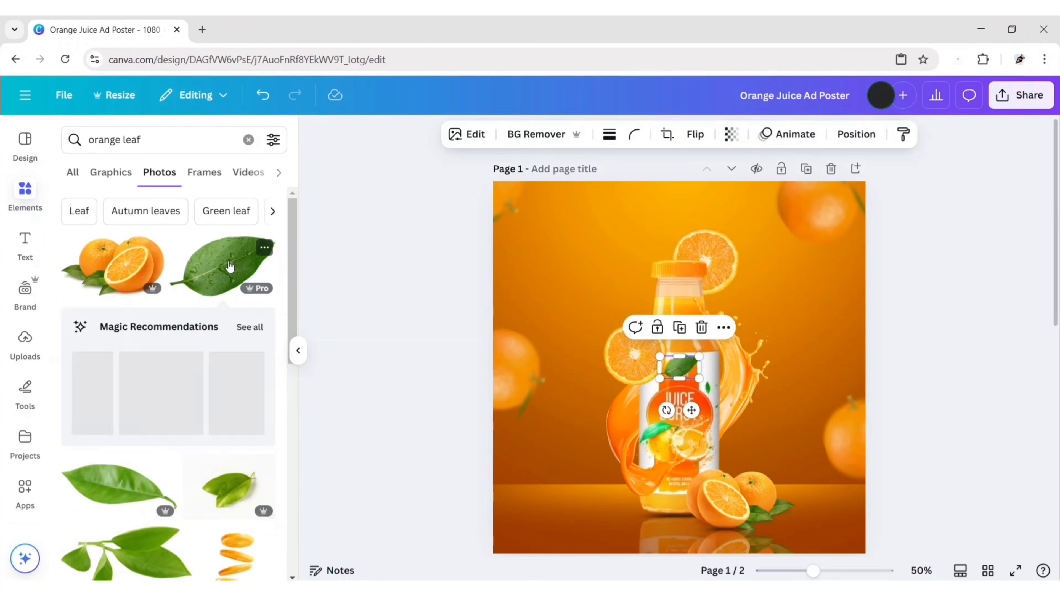
{"action": "left_click", "coordinate": [298, 351]}
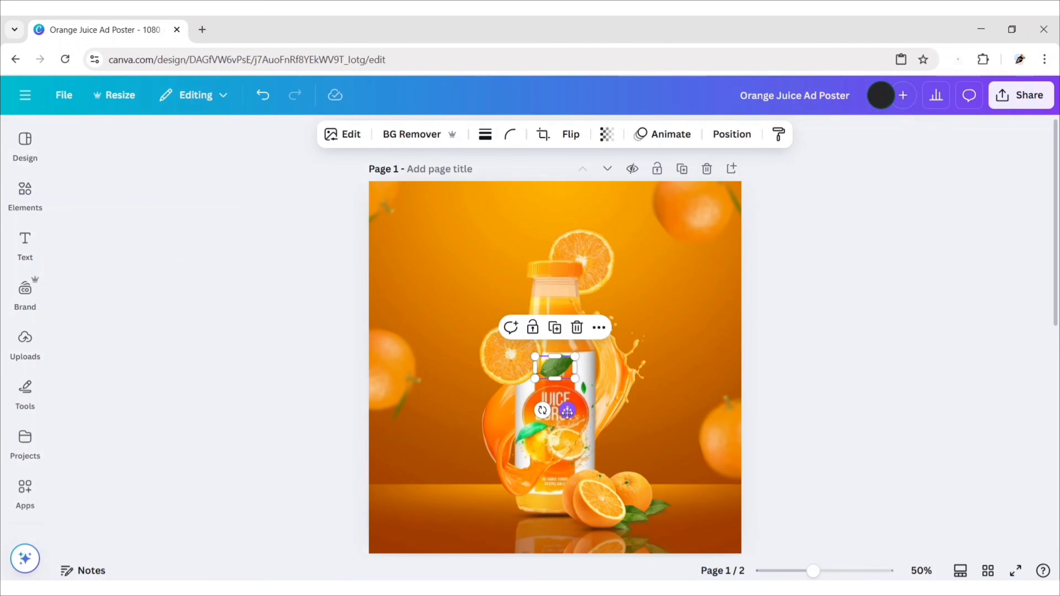
Spread rotated and flipped copies of the leaf around the poster's edges, near the top-right orange, and on both sides of the bottle's upper part.
{"action": "left_click_drag", "start_coordinate": [568, 412], "coordinate": [756, 413]}
{"action": "left_click", "coordinate": [632, 244]}
{"action": "left_click_drag", "start_coordinate": [724, 357], "coordinate": [621, 321]}
{"action": "left_click", "coordinate": [739, 292]}
{"action": "left_click", "coordinate": [571, 134]}
{"action": "left_click", "coordinate": [575, 198]}
{"action": "key", "text": "ctrl+d"}
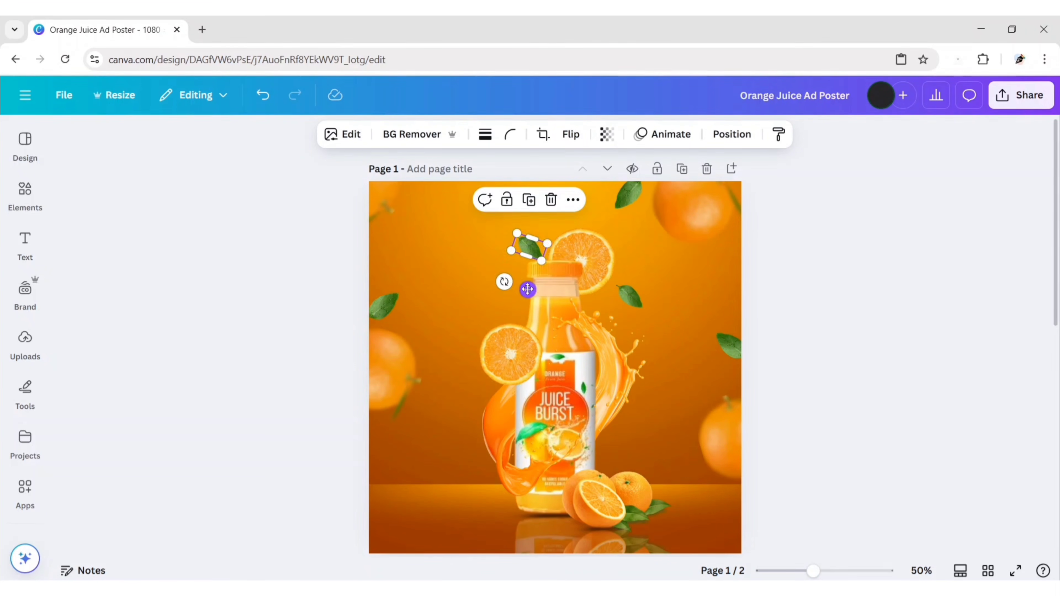
Rotate and place a leaf against the left side of the bottle's neck and a copy left of the bottle's lower half.
{"action": "left_click_drag", "start_coordinate": [528, 289], "coordinate": [582, 252]}
{"action": "left_click_drag", "start_coordinate": [521, 297], "coordinate": [528, 303]}
{"action": "key", "text": "ctrl+d"}
{"action": "left_click_drag", "start_coordinate": [421, 303], "coordinate": [464, 453]}
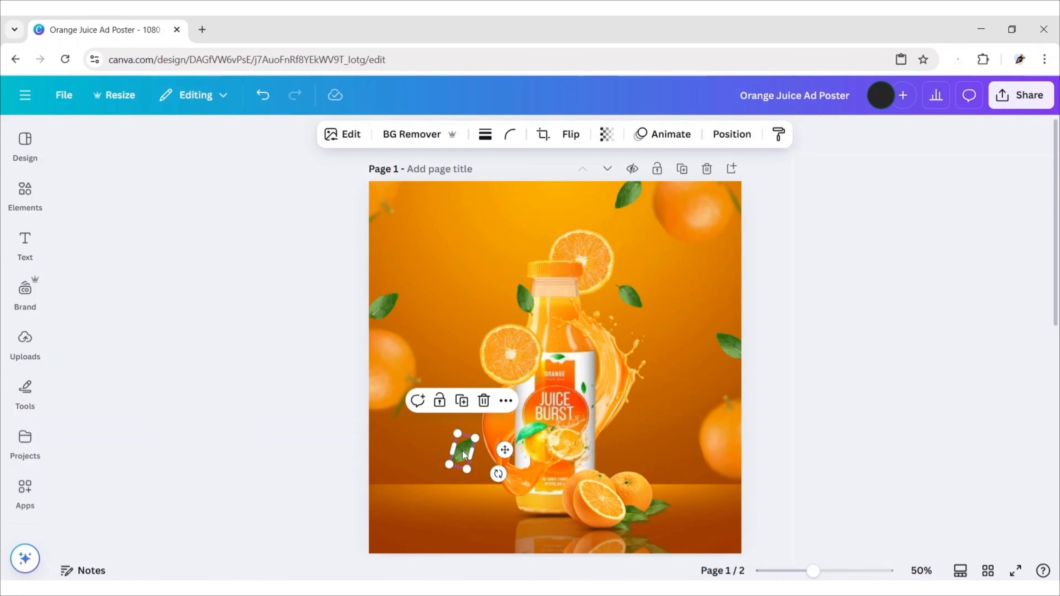
Send the leaf at the left side of the bottle's neck behind the bottle.
{"action": "left_click", "coordinate": [523, 299]}
{"action": "left_click", "coordinate": [732, 135]}
{"action": "key", "text": "Escape"}
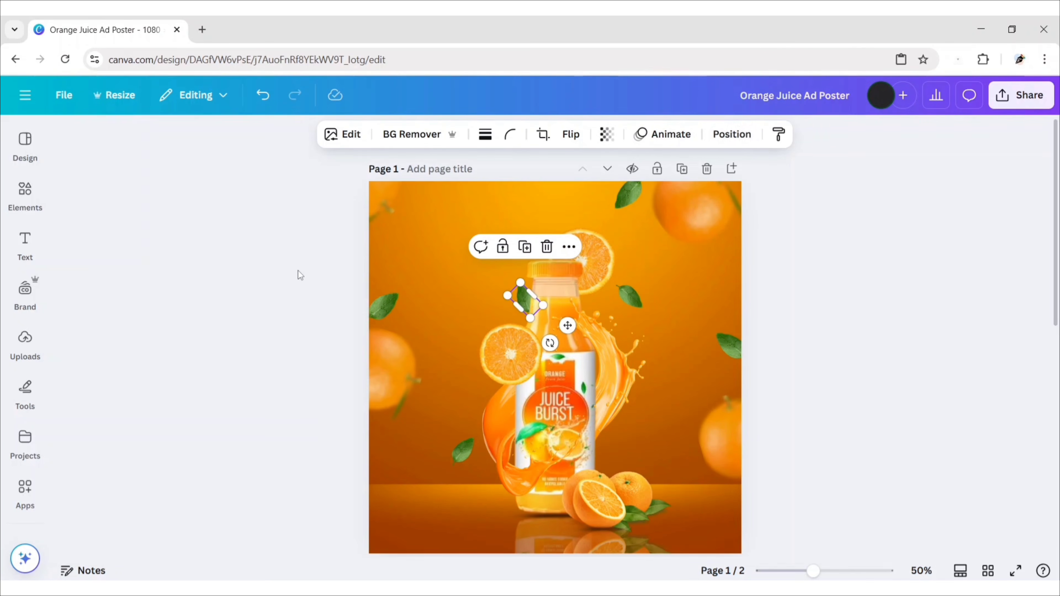
{"action": "left_click", "coordinate": [298, 271]}
Apply a whole-image blur with intensity 75 to the leaf at the poster's left edge.
{"action": "left_click", "coordinate": [385, 308]}
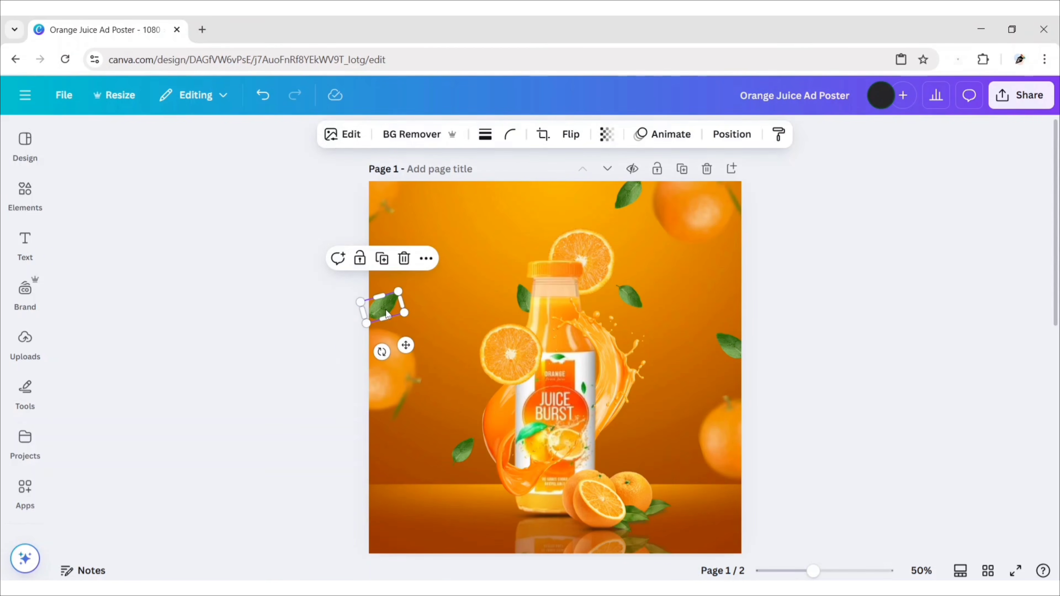
{"action": "left_click", "coordinate": [346, 145]}
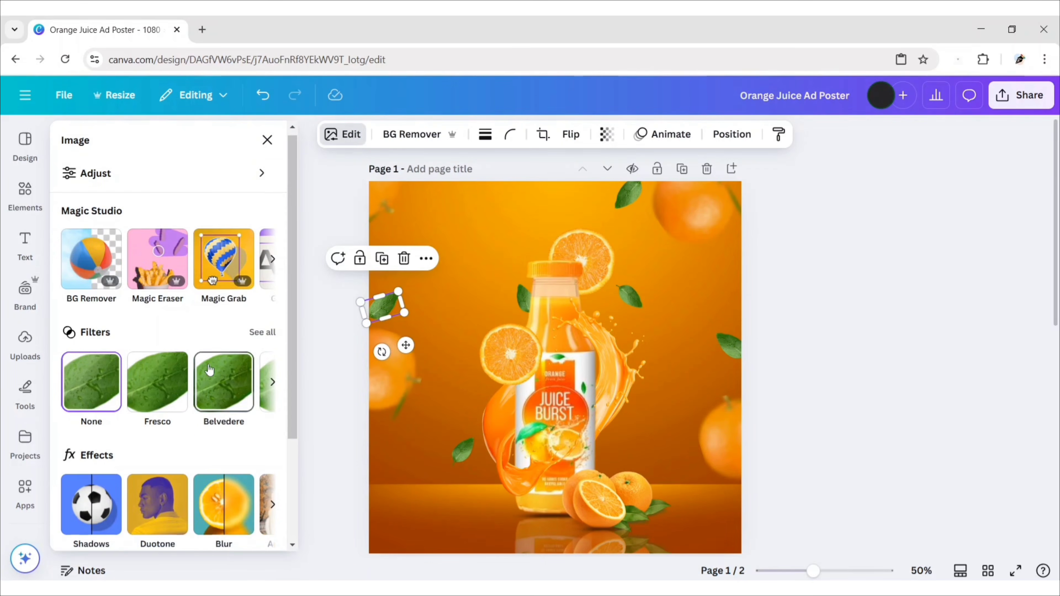
{"action": "scroll", "coordinate": [250, 346], "scroll_direction": "down", "scroll_amount": 3}
{"action": "left_click", "coordinate": [232, 373]}
{"action": "left_click", "coordinate": [207, 246]}
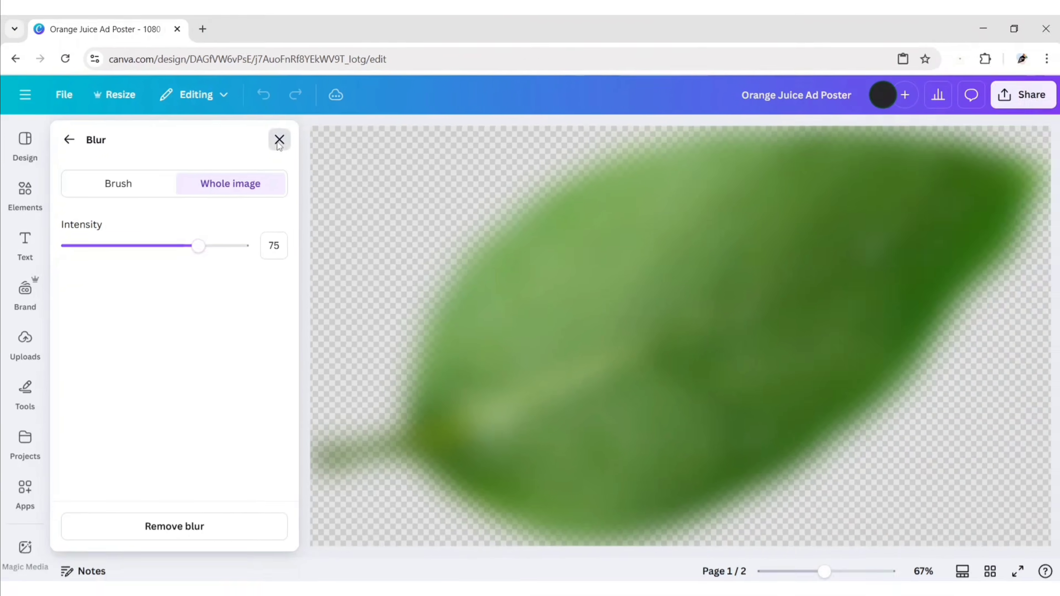
{"action": "left_click", "coordinate": [342, 104]}
Copy the blurred leaf's style onto the leaves at the poster's top and right edge.
{"action": "left_click", "coordinate": [779, 135]}
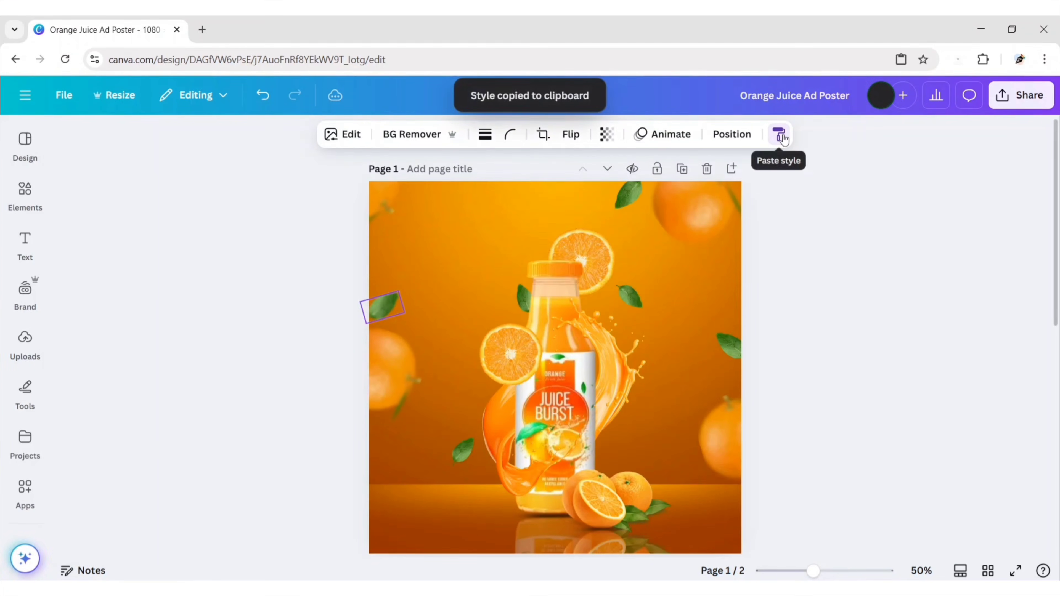
{"action": "left_click", "coordinate": [628, 196]}
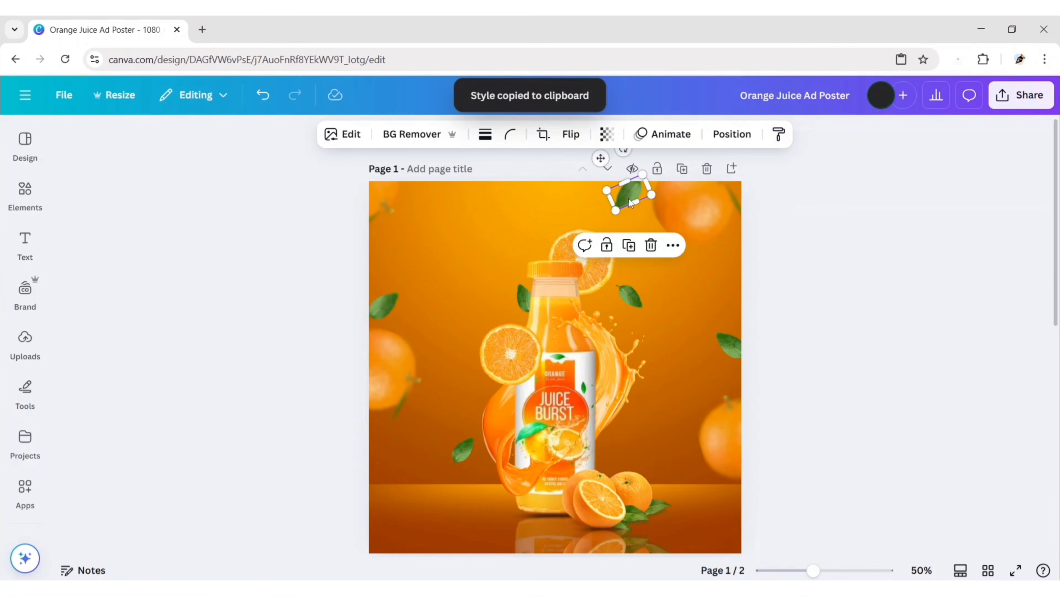
{"action": "left_click", "coordinate": [779, 135]}
{"action": "left_click", "coordinate": [734, 351]}
{"action": "key", "text": "Escape"}
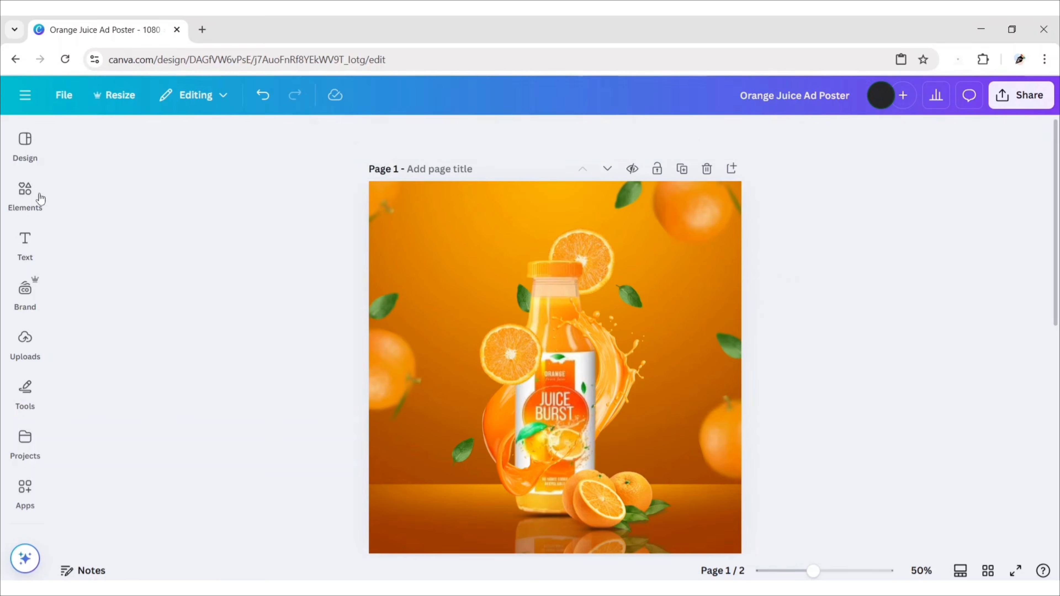
Search the element graphics for "water splash" and add the pale splash made of scattered droplets.
{"action": "left_click", "coordinate": [32, 194]}
{"action": "left_click", "coordinate": [246, 140]}
{"action": "type", "text": "water splash"}
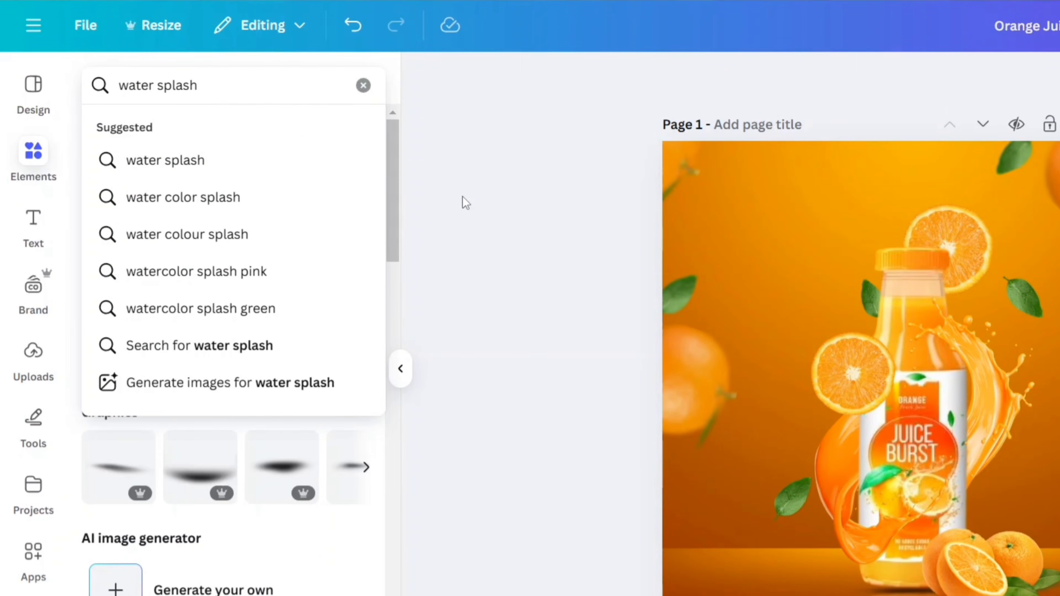
{"action": "key", "text": "Return"}
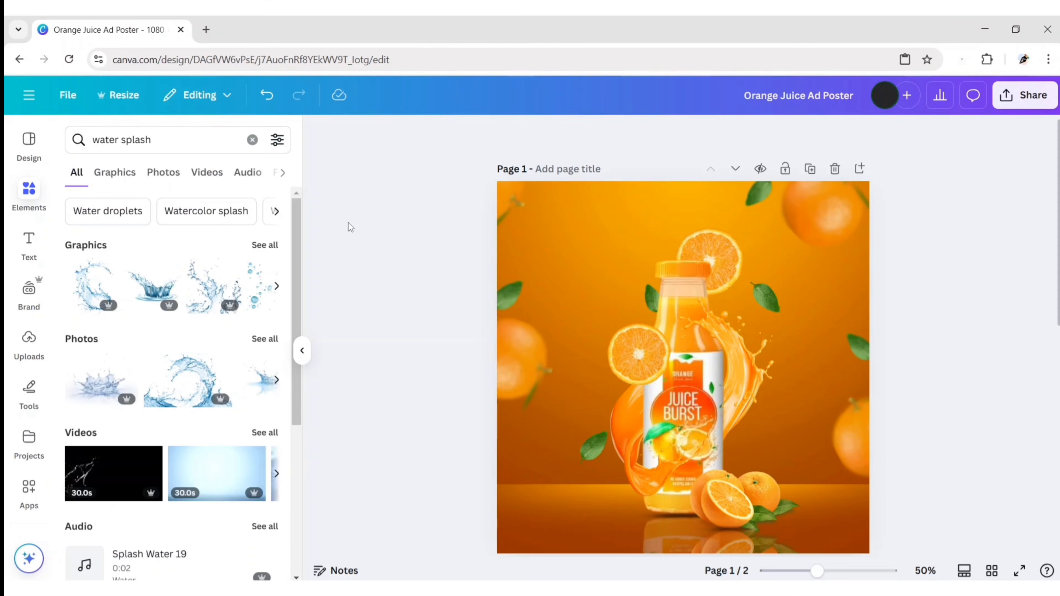
{"action": "left_click", "coordinate": [114, 172]}
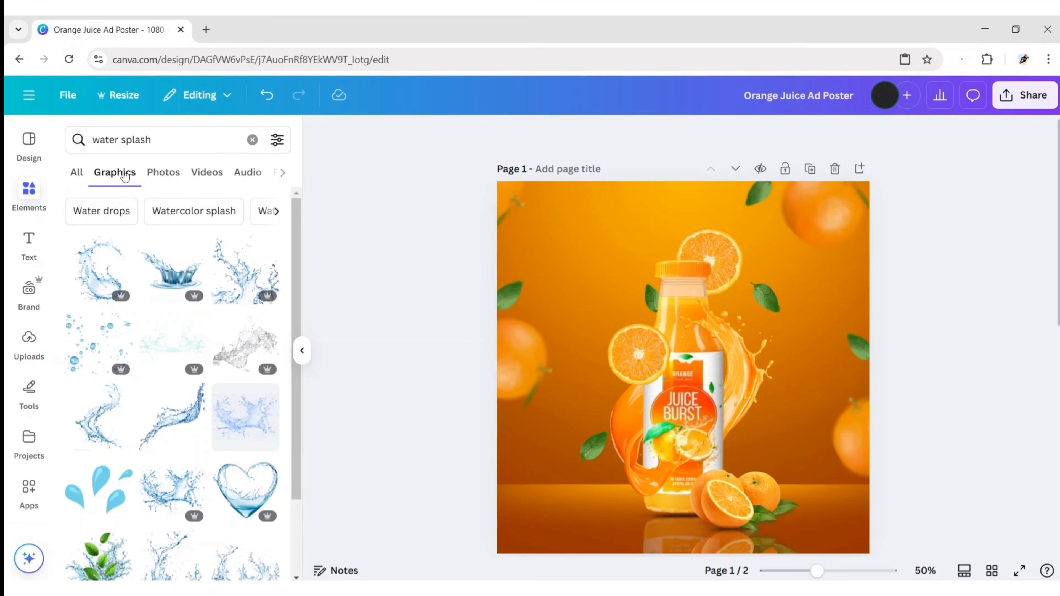
{"action": "scroll", "coordinate": [173, 318], "scroll_direction": "down", "scroll_amount": 5}
{"action": "scroll", "coordinate": [173, 319], "scroll_direction": "down", "scroll_amount": 5}
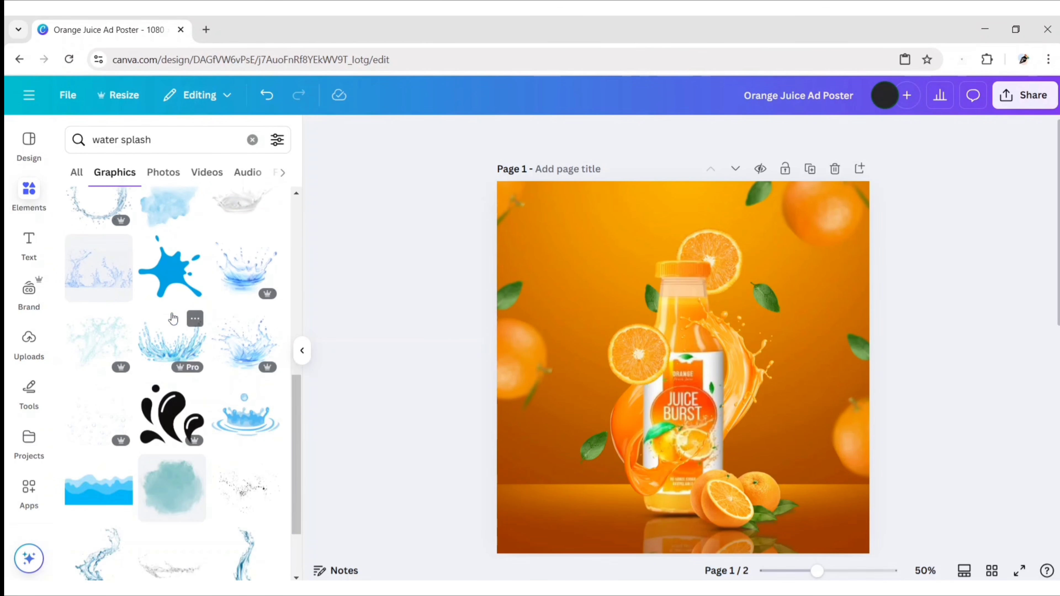
{"action": "left_click", "coordinate": [104, 343]}
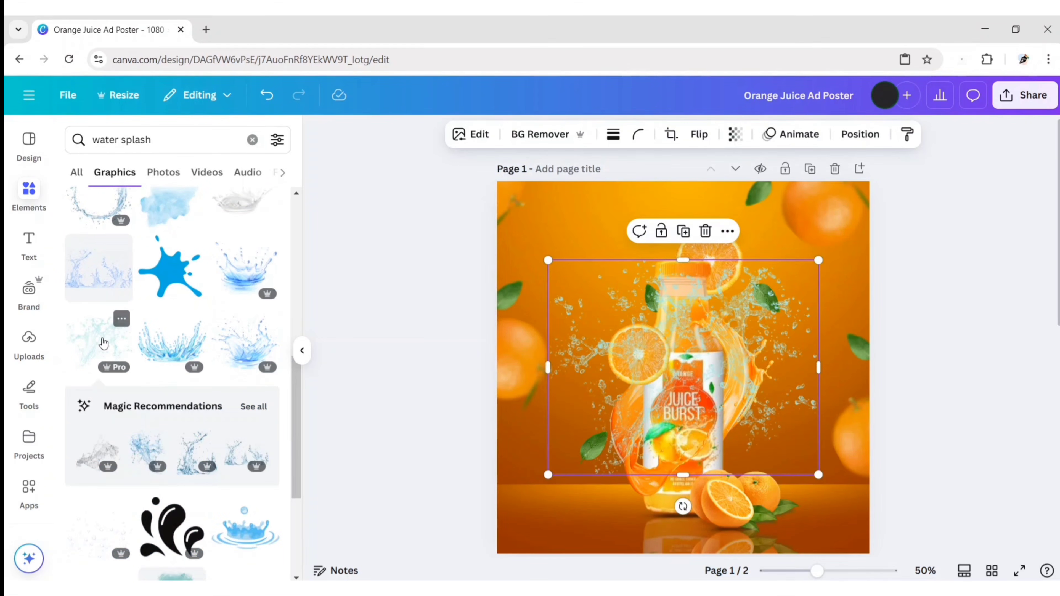
{"action": "left_click", "coordinate": [302, 355]}
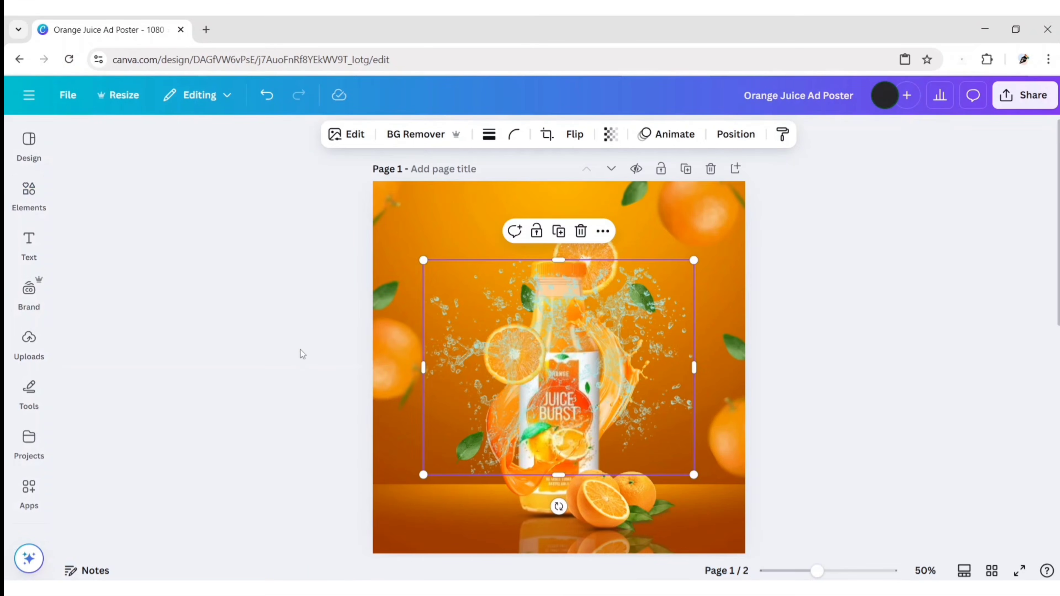
Move the water splash slightly down over the bottle and send it backward behind the bottle and orange slices.
{"action": "left_click_drag", "start_coordinate": [572, 334], "coordinate": [572, 356]}
{"action": "left_click", "coordinate": [730, 137]}
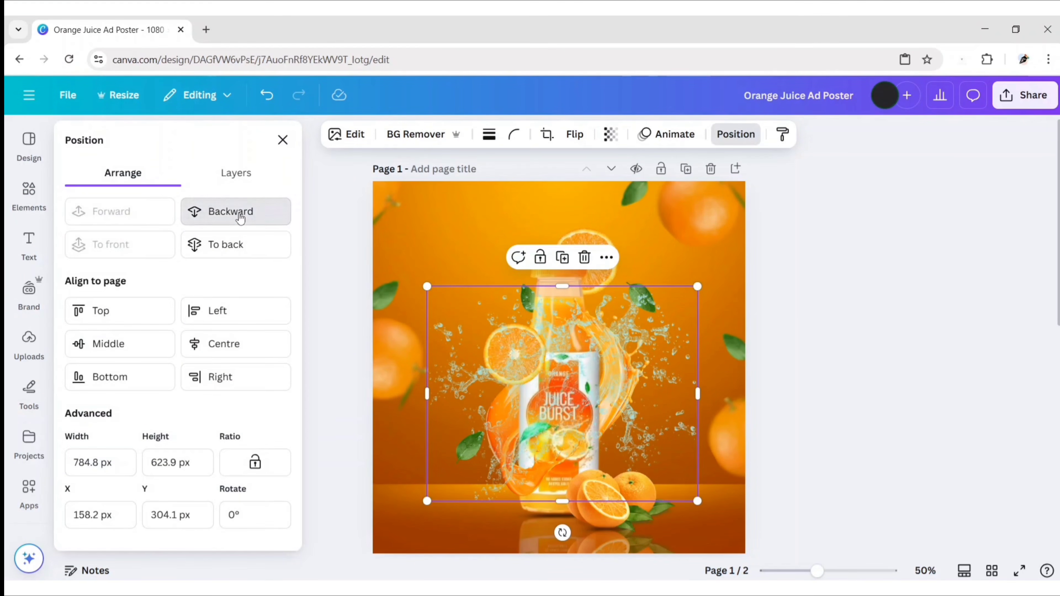
{"action": "left_click", "coordinate": [240, 217]}
{"action": "left_click", "coordinate": [240, 217]}
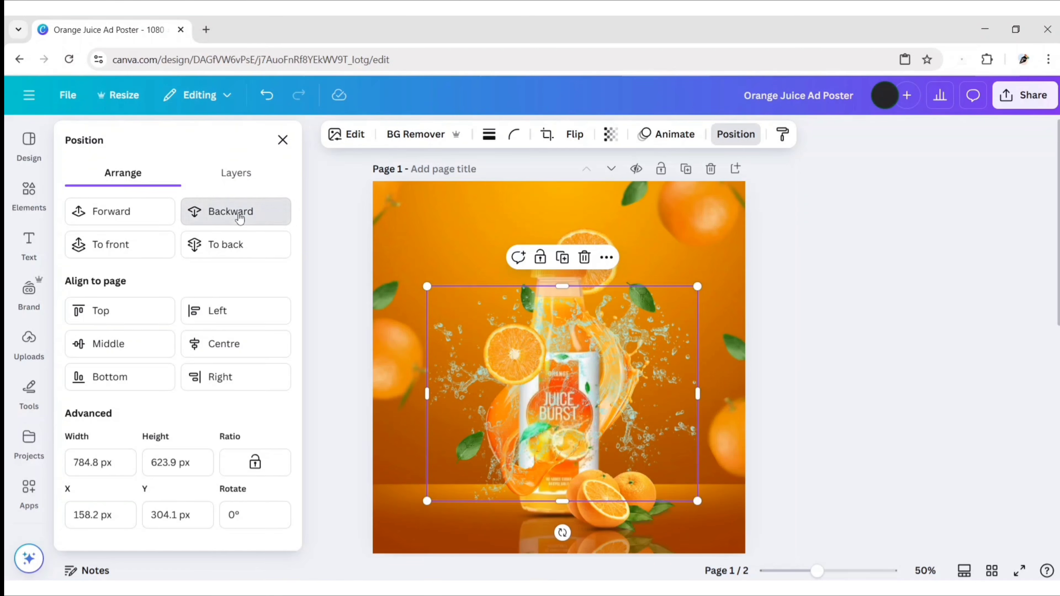
{"action": "left_click", "coordinate": [283, 140]}
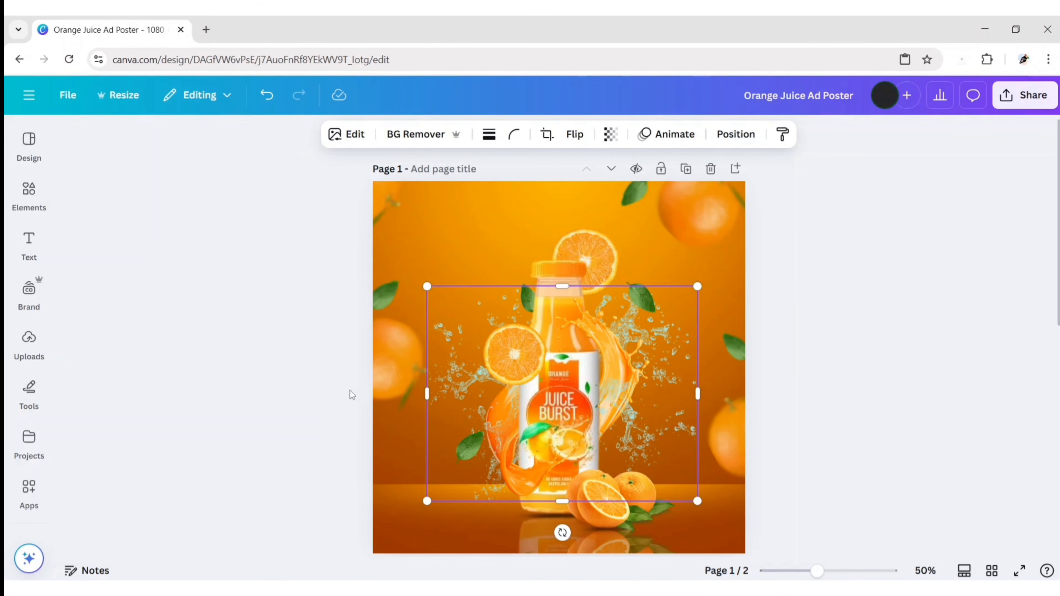
{"action": "left_click", "coordinate": [317, 367]}
Send the leaf left of the bottle's lower half and the leaf right of its neck to the back.
{"action": "left_click", "coordinate": [461, 458]}
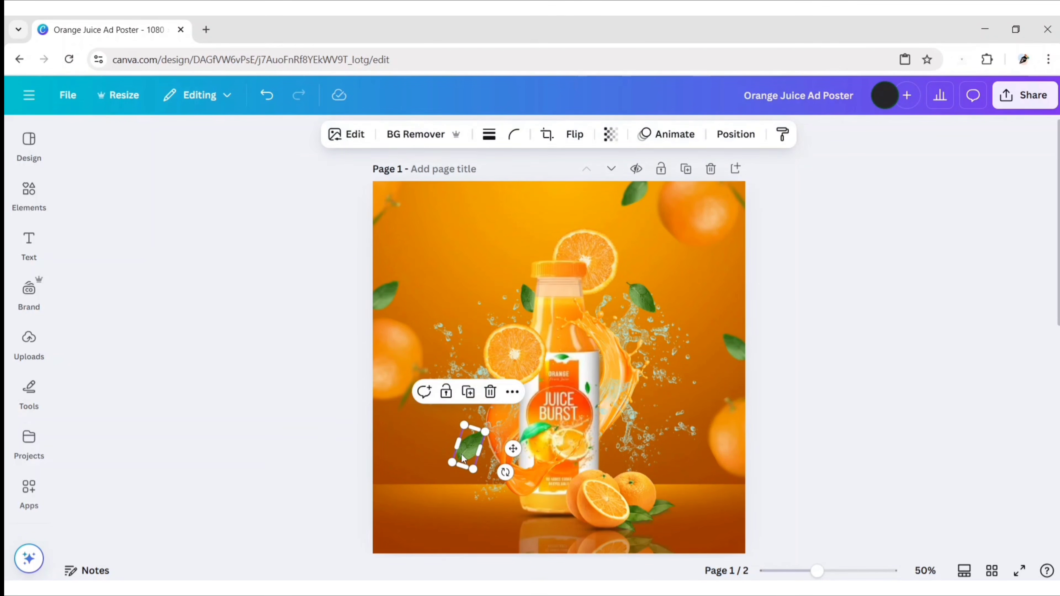
{"action": "left_click", "coordinate": [641, 297], "text": "shift"}
{"action": "left_click", "coordinate": [675, 134]}
{"action": "left_click", "coordinate": [236, 245]}
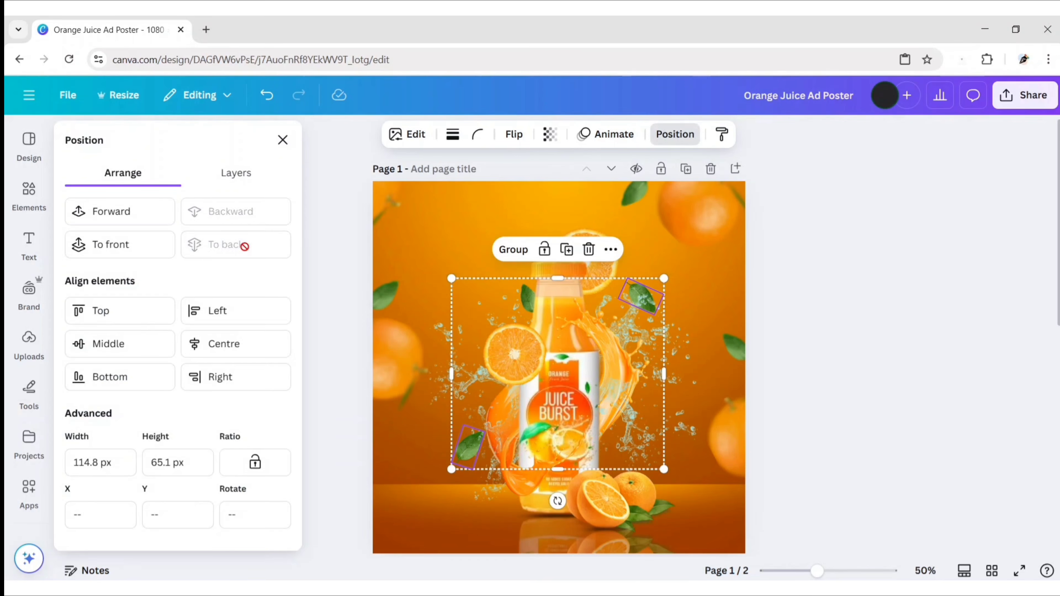
{"action": "left_click", "coordinate": [282, 139]}
{"action": "left_click", "coordinate": [255, 333]}
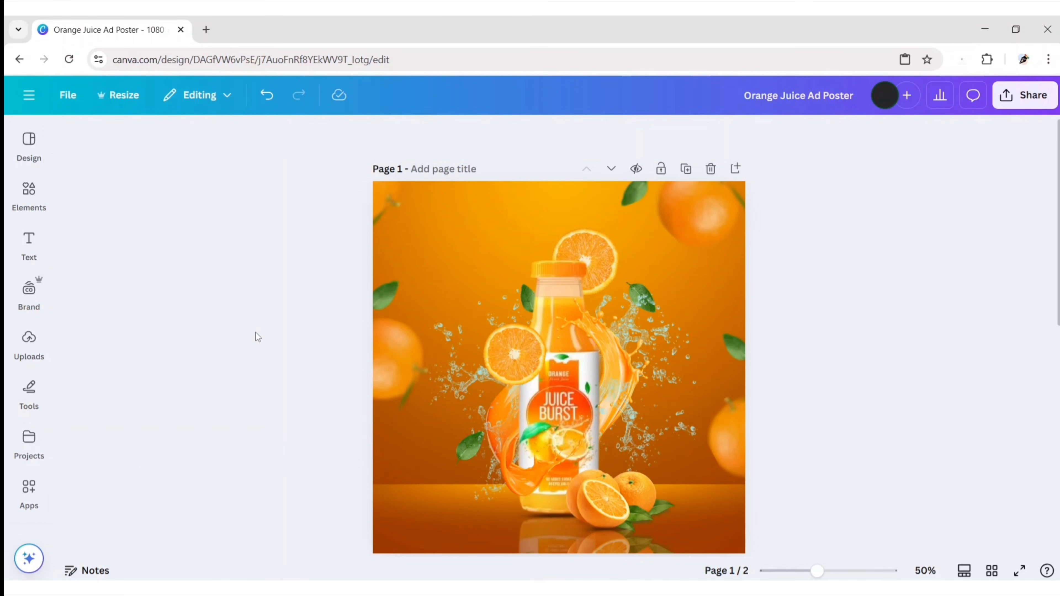
Search the element graphics for "ice cube" and add the graphic with four clear cubes.
{"action": "left_click", "coordinate": [46, 191]}
{"action": "left_click", "coordinate": [253, 139]}
{"action": "type", "text": "i"}
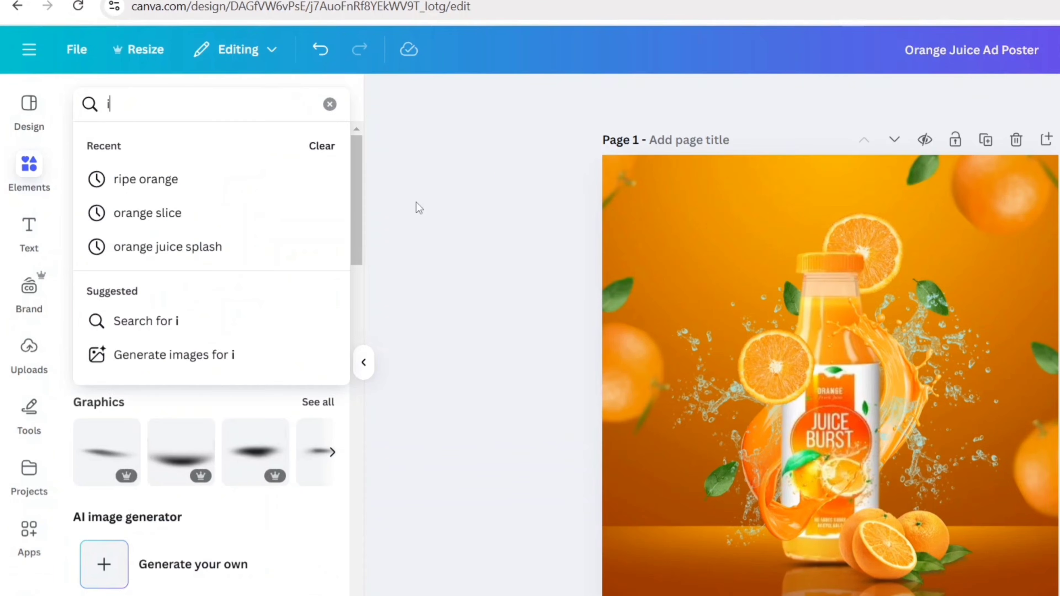
{"action": "type", "text": "ce cube"}
{"action": "key", "text": "Return"}
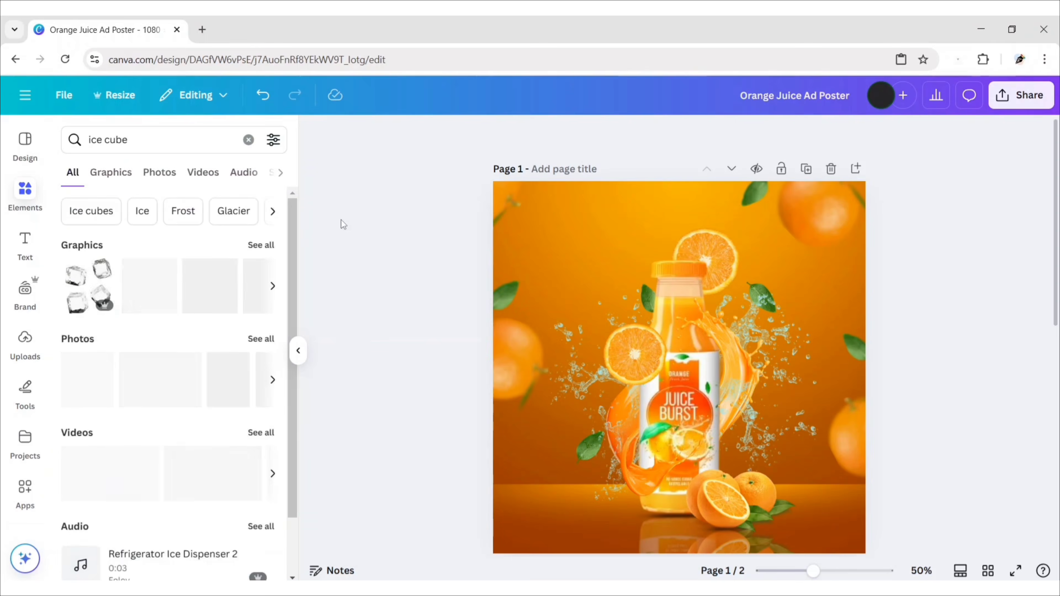
{"action": "left_click", "coordinate": [115, 179]}
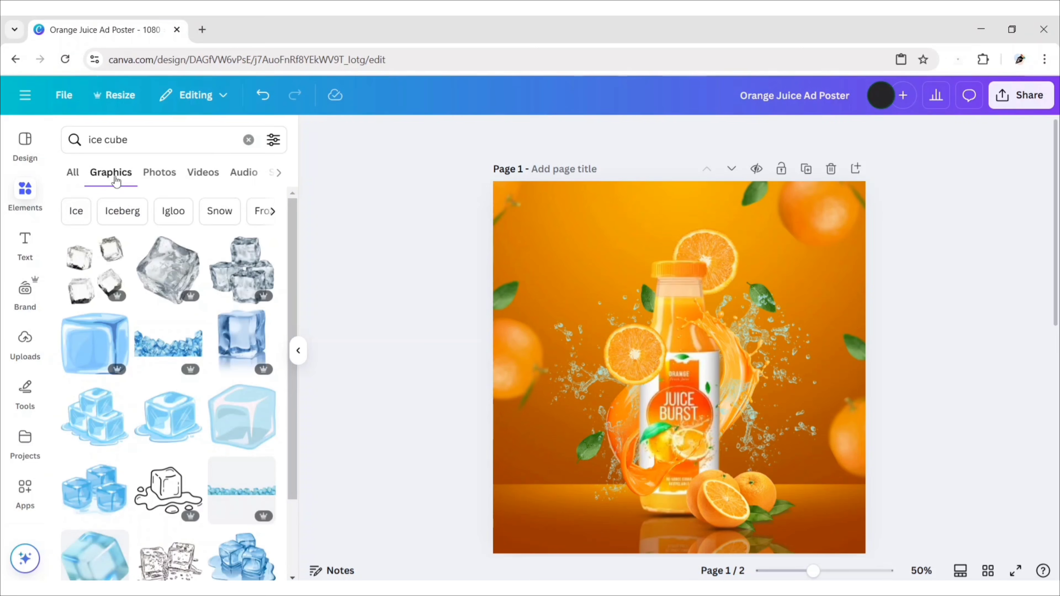
{"action": "left_click", "coordinate": [96, 269]}
{"action": "left_click", "coordinate": [298, 351]}
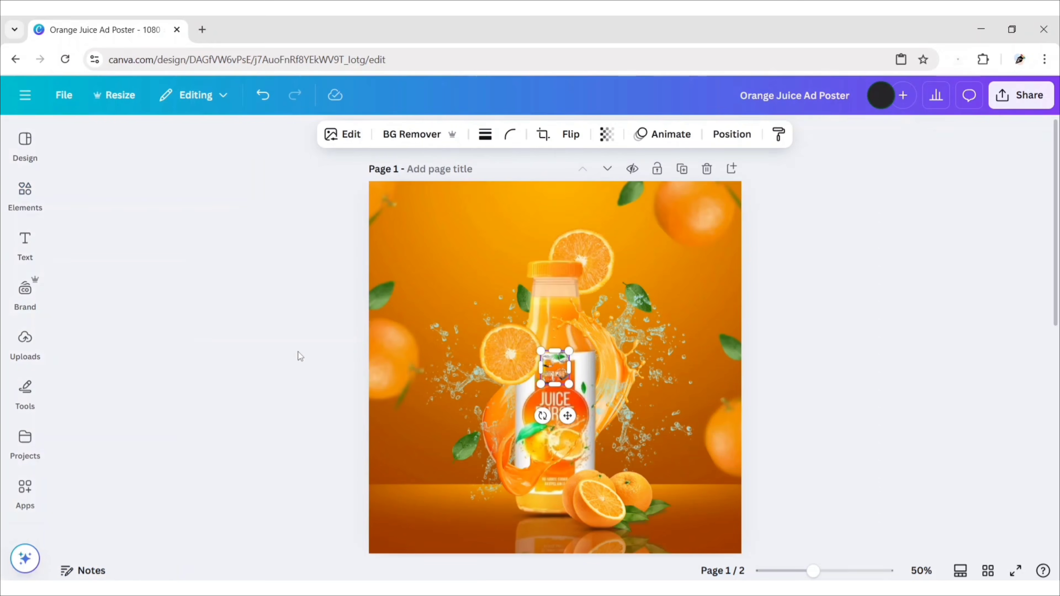
Enlarge the ice cube graphic and crop it down to a single cube.
{"action": "left_click_drag", "start_coordinate": [542, 383], "coordinate": [461, 479]}
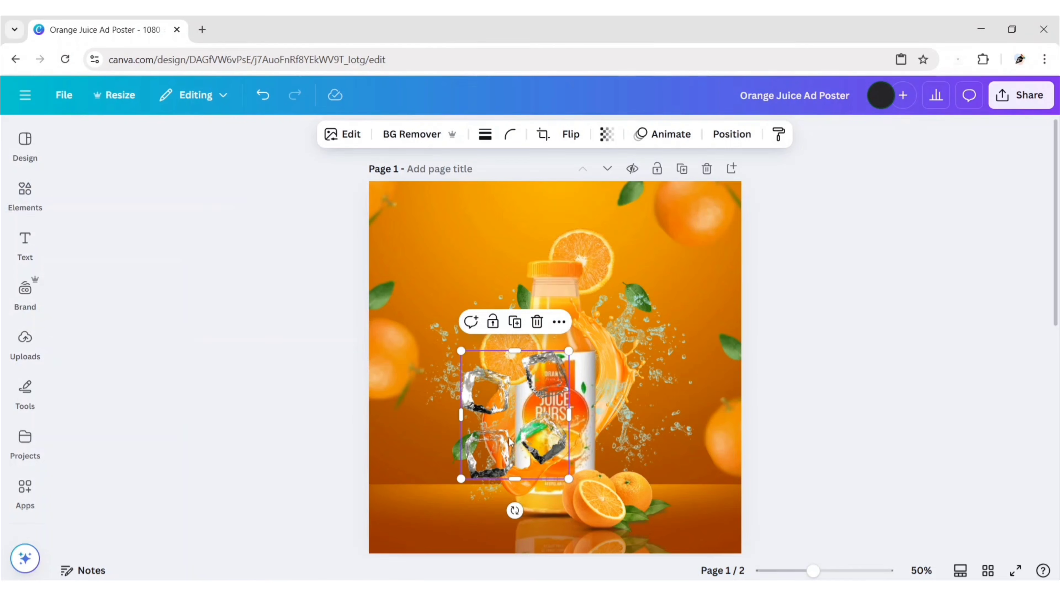
{"action": "left_click_drag", "start_coordinate": [460, 417], "coordinate": [510, 417]}
{"action": "left_click_drag", "start_coordinate": [540, 479], "coordinate": [579, 299]}
Duplicate the cropped ice cube and place copies around the bottle's neck and on the splash right of its label.
{"action": "key", "text": "ctrl+d"}
{"action": "left_click_drag", "start_coordinate": [566, 345], "coordinate": [576, 347]}
{"action": "left_click", "coordinate": [575, 250]}
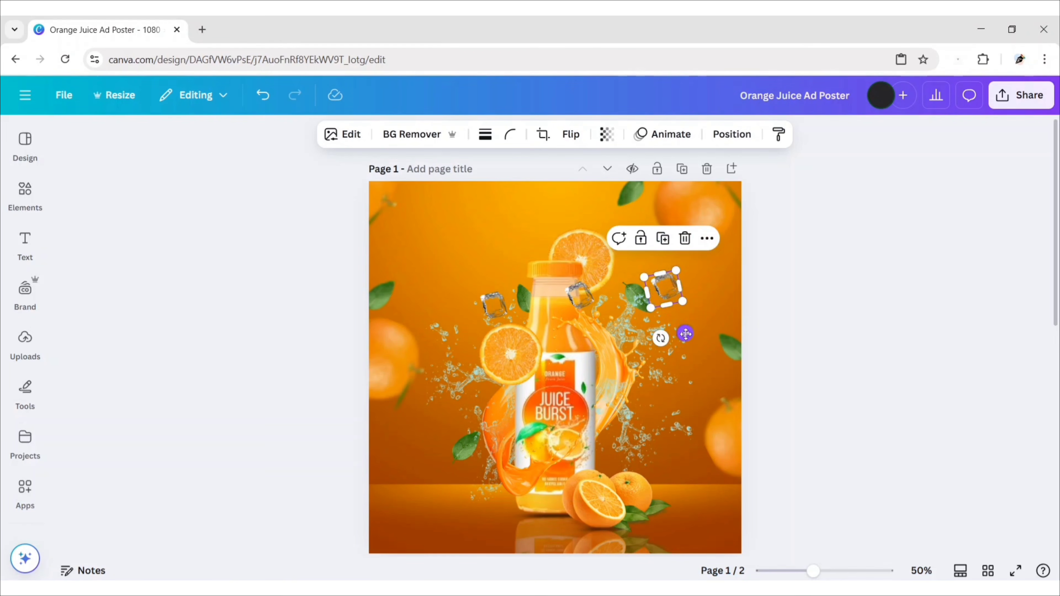
{"action": "left_click_drag", "start_coordinate": [686, 334], "coordinate": [632, 425]}
{"action": "left_click_drag", "start_coordinate": [613, 383], "coordinate": [612, 379]}
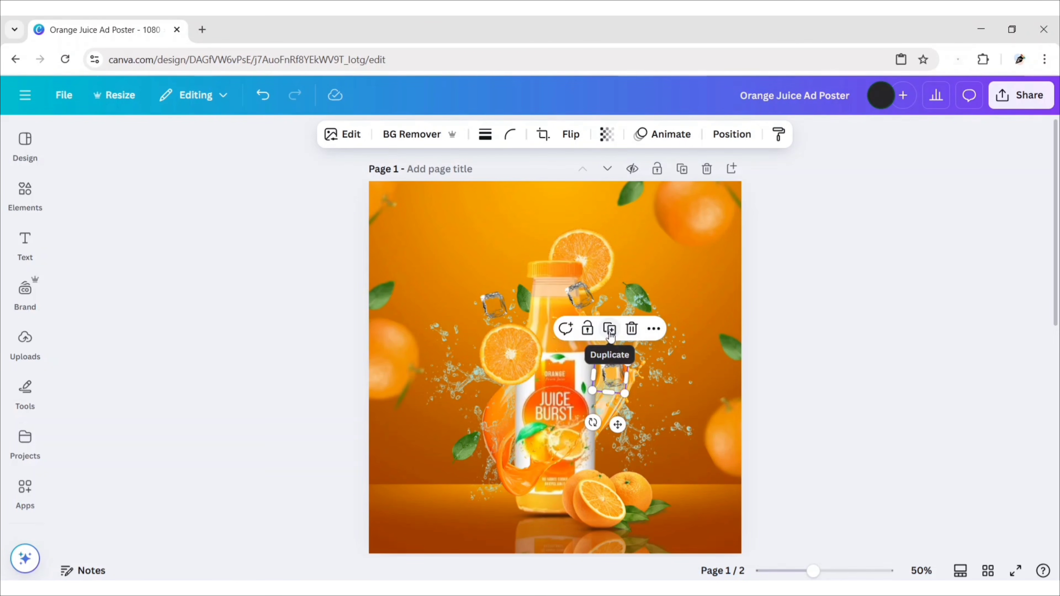
Duplicate the ice cube again, placing rotated copies above the lower-left leaf and at the bottle's base beside the oranges.
{"action": "left_click", "coordinate": [610, 330]}
{"action": "left_click_drag", "start_coordinate": [643, 442], "coordinate": [467, 437]}
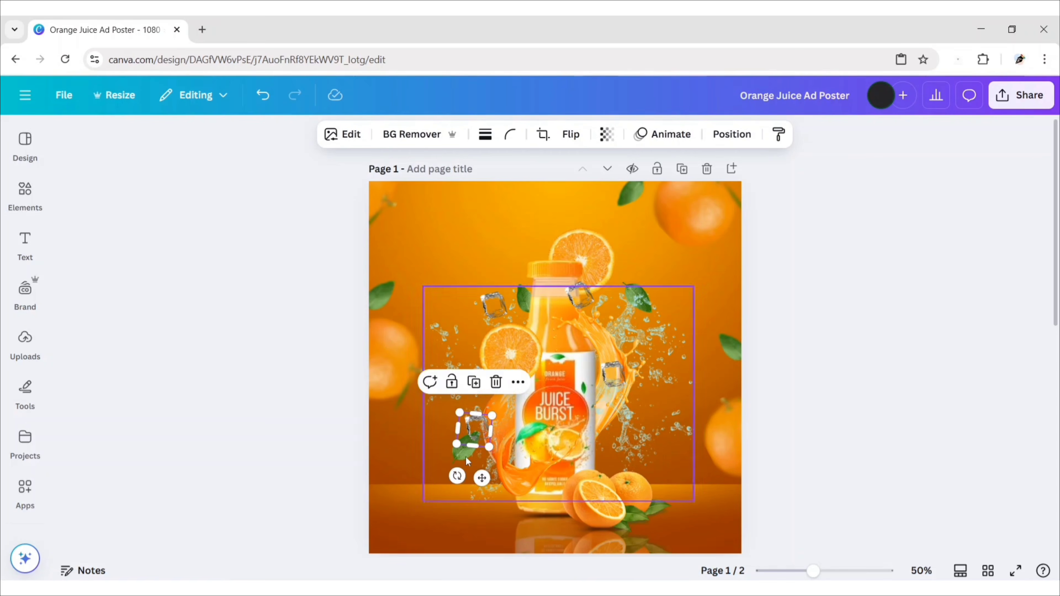
{"action": "left_click_drag", "start_coordinate": [461, 473], "coordinate": [504, 466]}
{"action": "left_click_drag", "start_coordinate": [476, 425], "coordinate": [567, 503]}
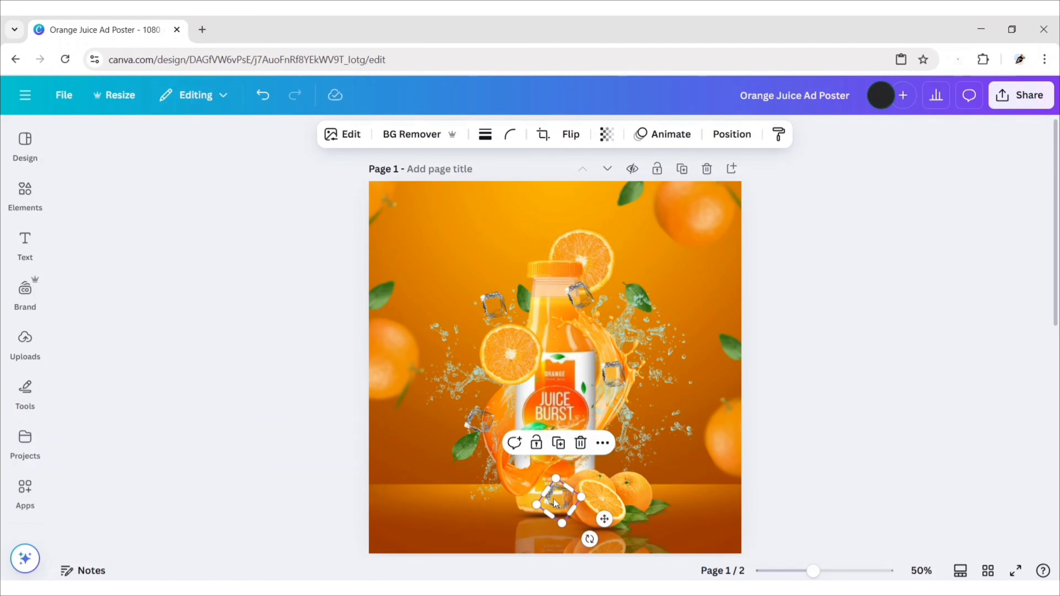
Send the ice cube at the bottle's base backward behind the orange group.
{"action": "left_click", "coordinate": [732, 134]}
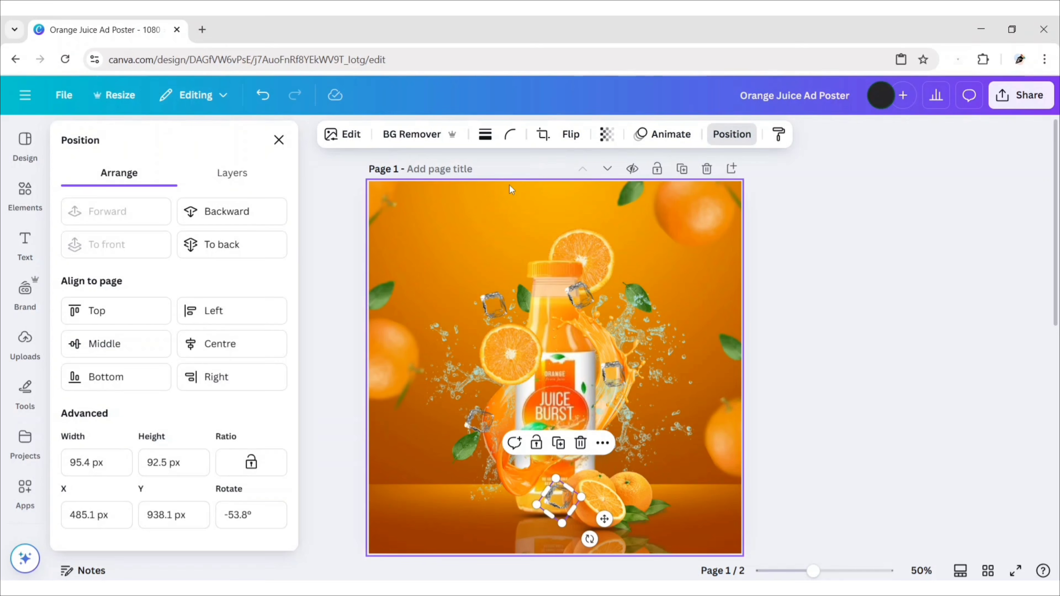
{"action": "left_click", "coordinate": [249, 215]}
{"action": "left_click", "coordinate": [249, 216]}
Apply the Classic duotone effect to the water splash around the bottle.
{"action": "left_click", "coordinate": [455, 392]}
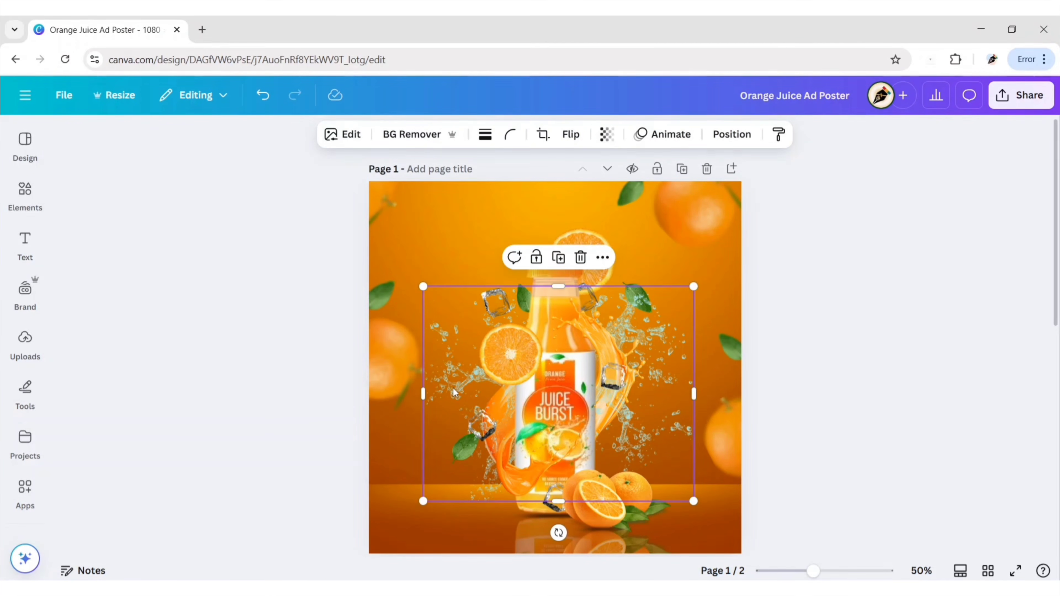
{"action": "left_click", "coordinate": [351, 134]}
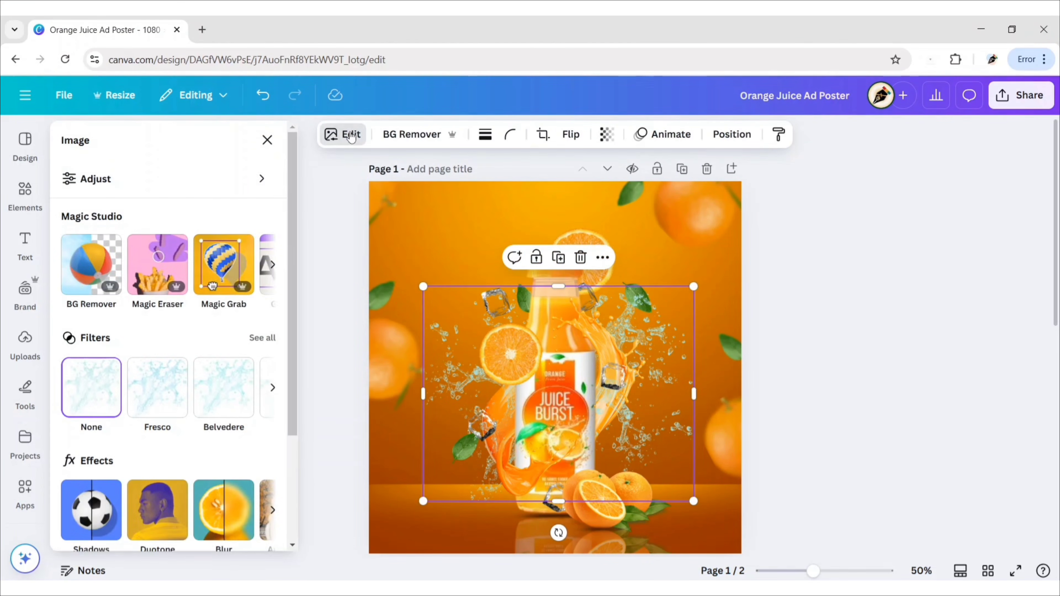
{"action": "scroll", "coordinate": [156, 327], "scroll_direction": "down", "scroll_amount": 3}
{"action": "left_click", "coordinate": [156, 368]}
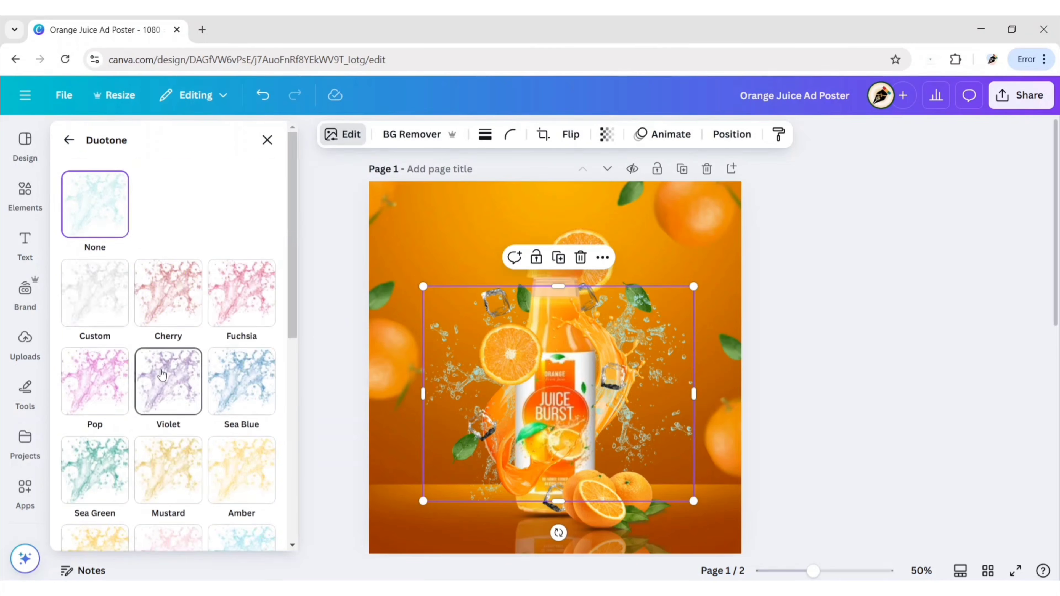
{"action": "scroll", "coordinate": [167, 375], "scroll_direction": "down", "scroll_amount": 5}
{"action": "scroll", "coordinate": [162, 375], "scroll_direction": "down", "scroll_amount": 5}
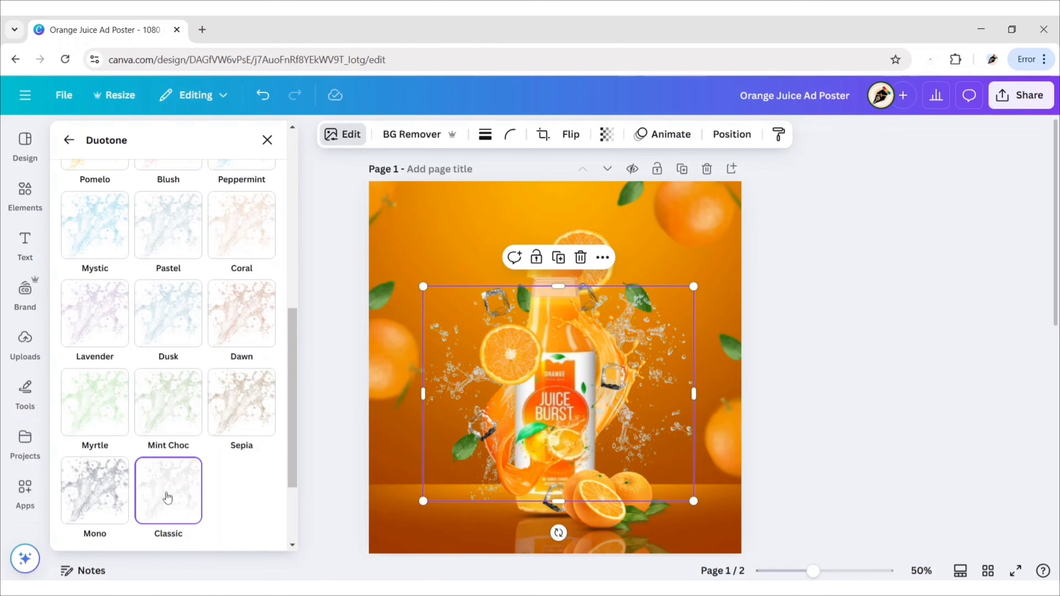
{"action": "left_click", "coordinate": [266, 141]}
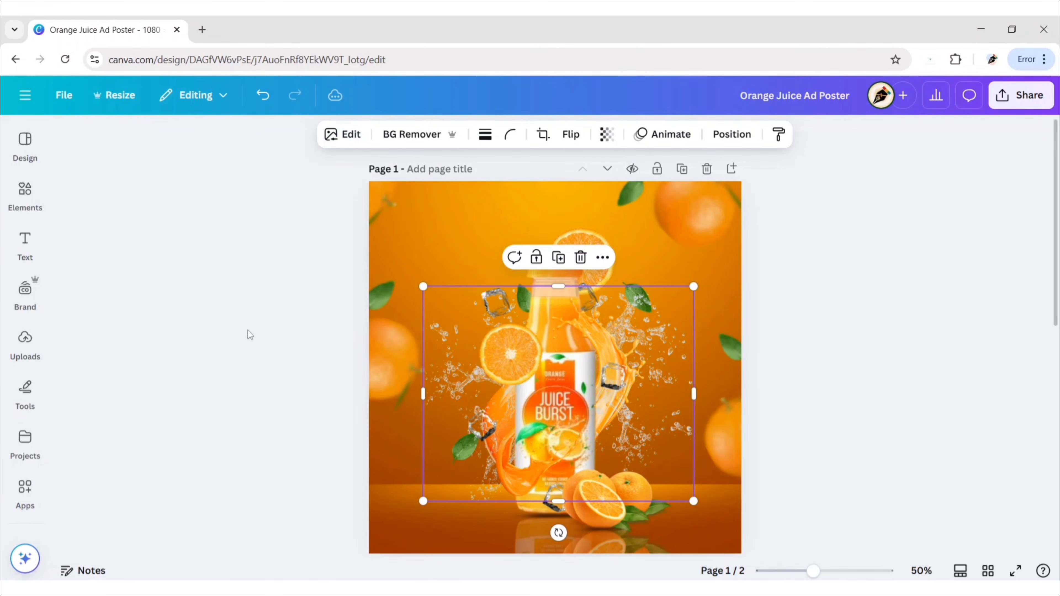
{"action": "left_click", "coordinate": [239, 374]}
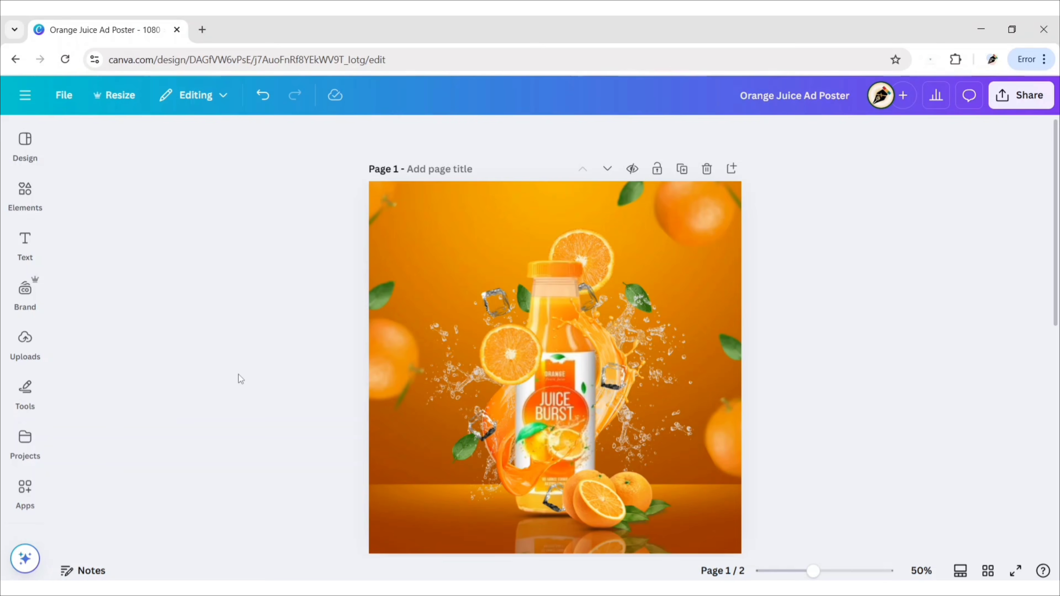
Search the element graphics for "yellow shadow" and add the soft, blurred pale-yellow glow.
{"action": "left_click", "coordinate": [25, 192]}
{"action": "type", "text": "yellow shadow"}
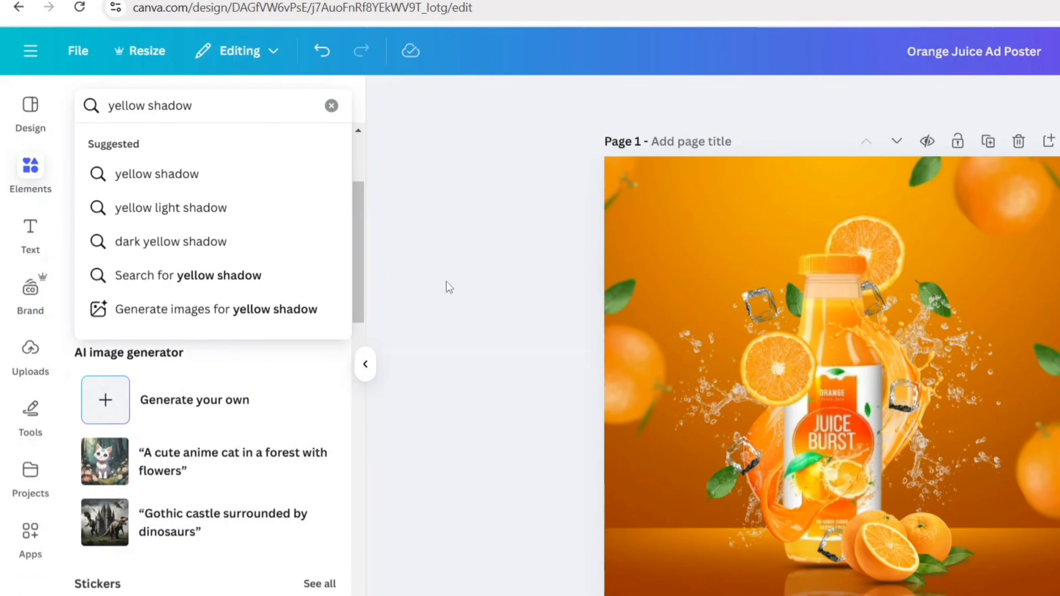
{"action": "key", "text": "Return"}
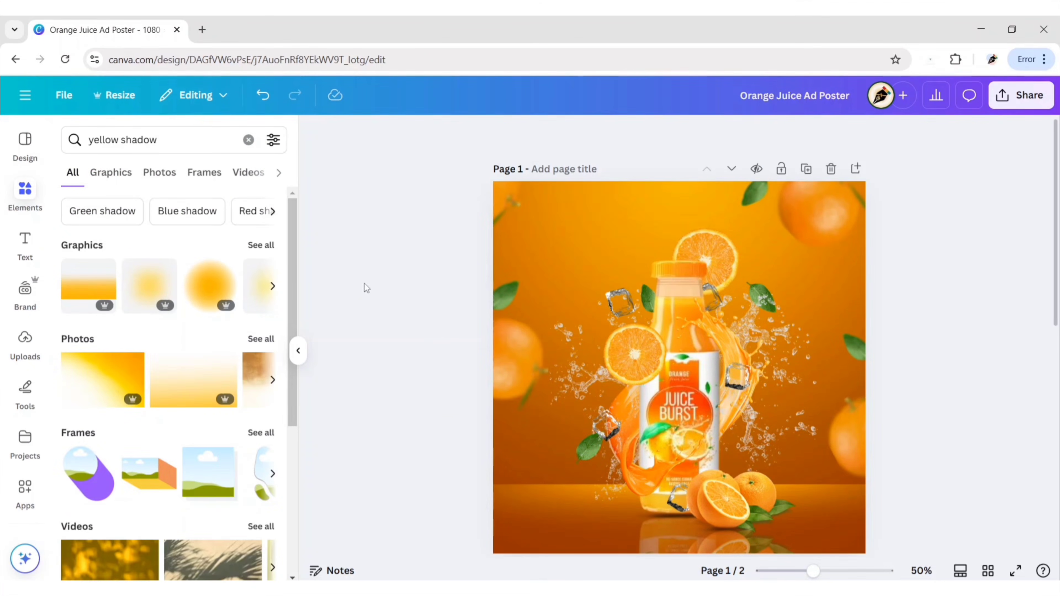
{"action": "left_click", "coordinate": [110, 172]}
{"action": "left_click", "coordinate": [163, 273]}
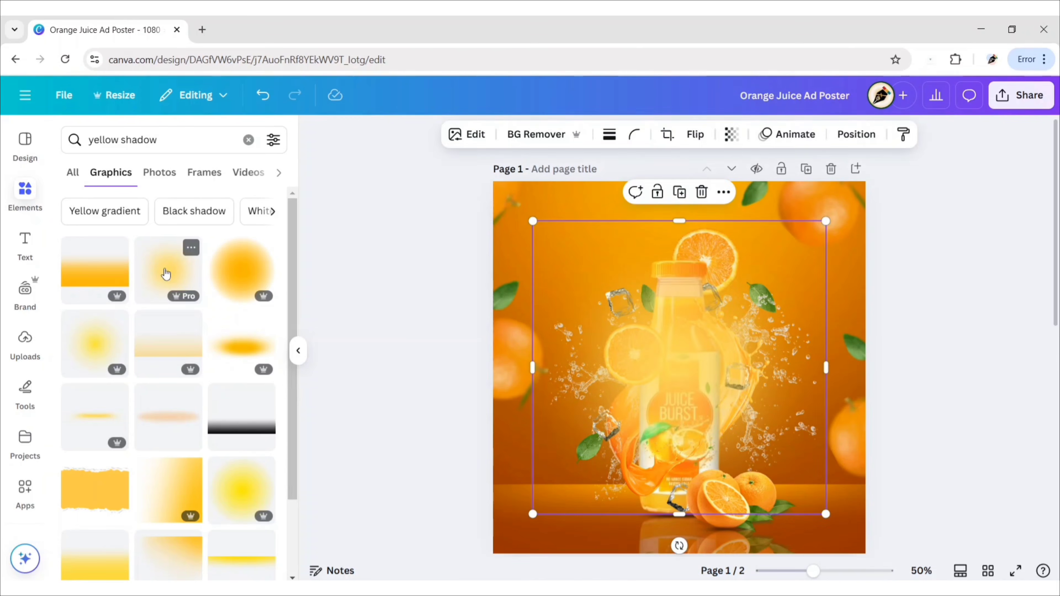
Send the yellow glow to the back, behind the bottle and the other elements.
{"action": "left_click", "coordinate": [298, 351]}
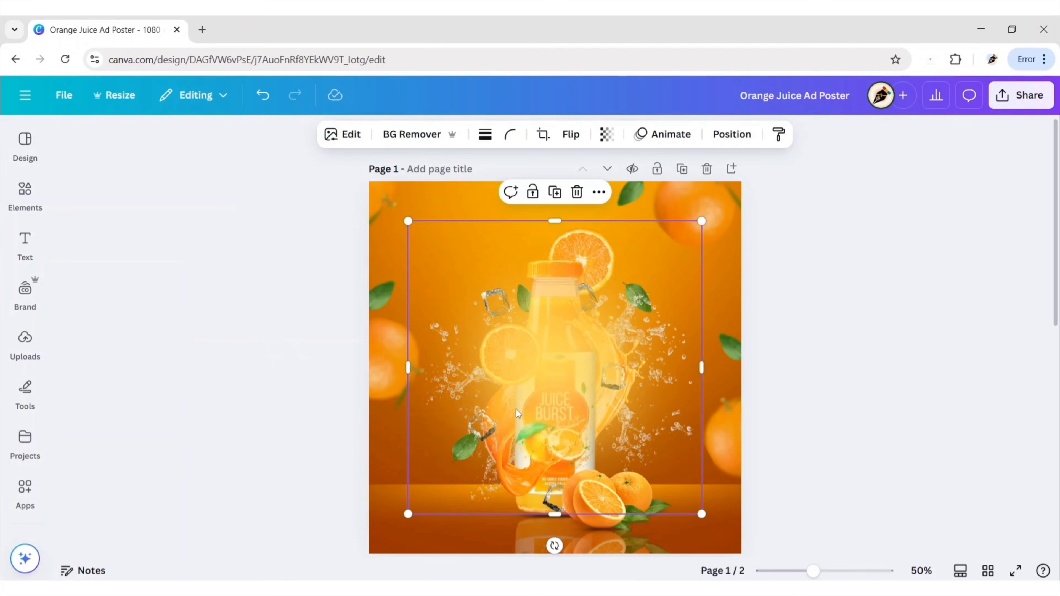
{"action": "left_click", "coordinate": [733, 134]}
{"action": "left_click", "coordinate": [263, 244]}
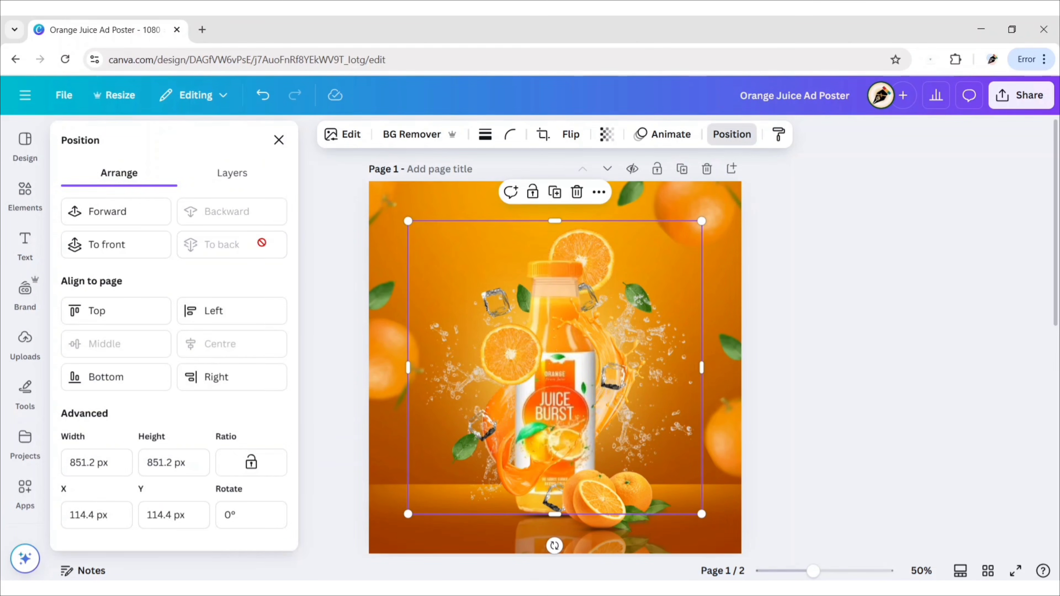
{"action": "left_click", "coordinate": [279, 140]}
{"action": "left_click", "coordinate": [78, 272]}
Add a heading reading "Orange" to the upper left of the bottle.
{"action": "left_click", "coordinate": [25, 244]}
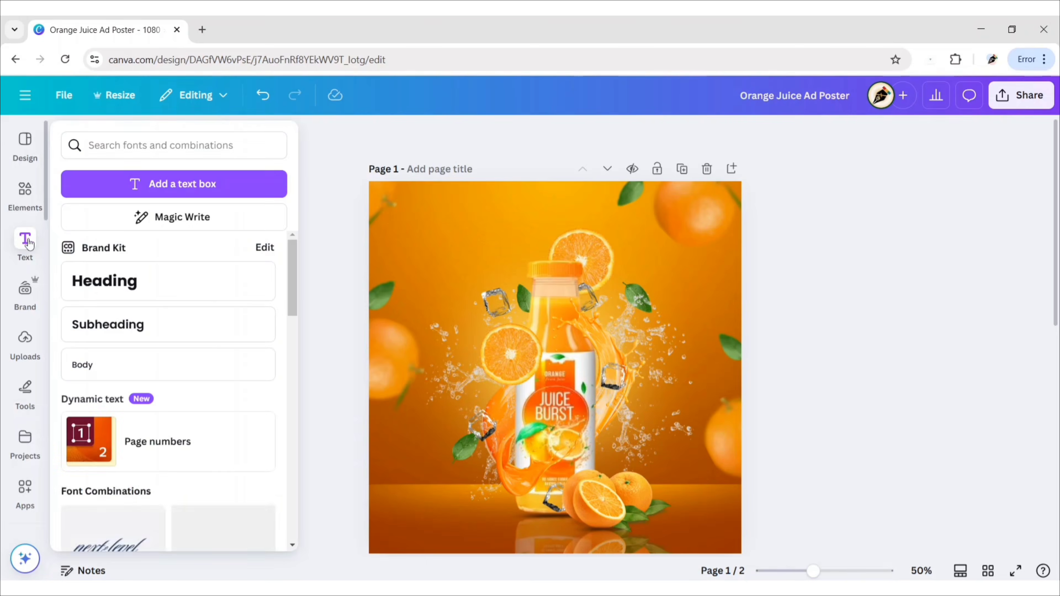
{"action": "left_click", "coordinate": [142, 276]}
{"action": "left_click", "coordinate": [298, 351]}
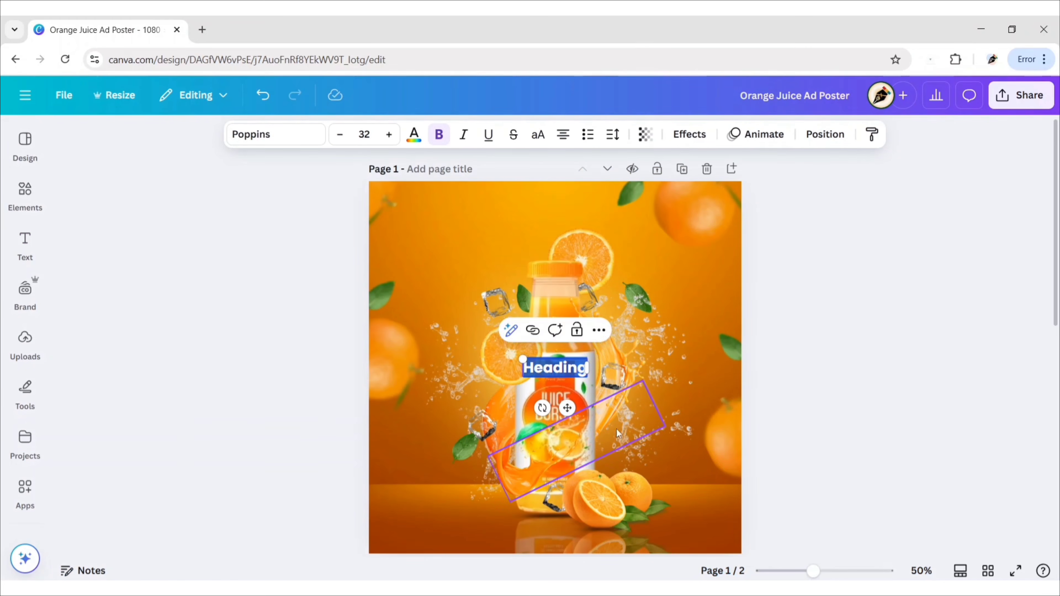
{"action": "left_click_drag", "start_coordinate": [568, 408], "coordinate": [475, 286]}
{"action": "type", "text": "Orange"}
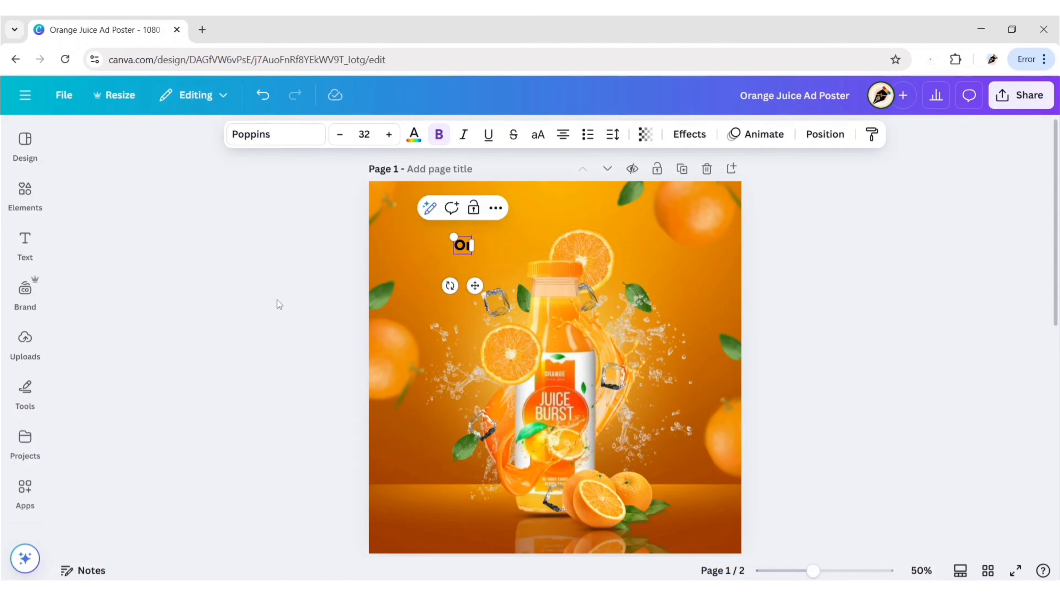
Set the "Orange" heading in the font The Mumbai Sticker at size 150.
{"action": "left_click", "coordinate": [291, 135]}
{"action": "type", "text": "The Mumbai Sticker"}
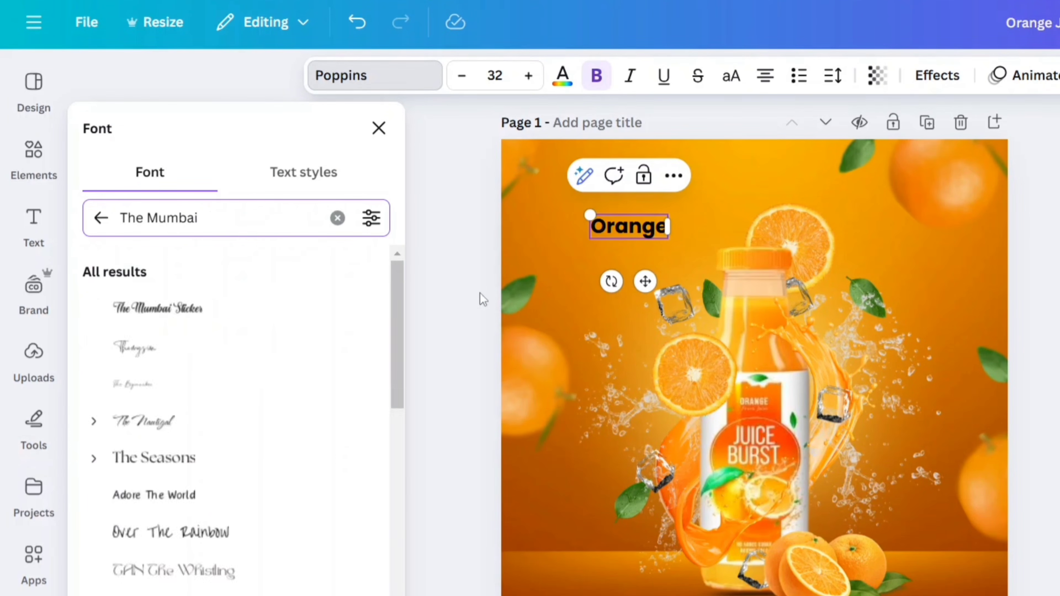
{"action": "left_click", "coordinate": [284, 308]}
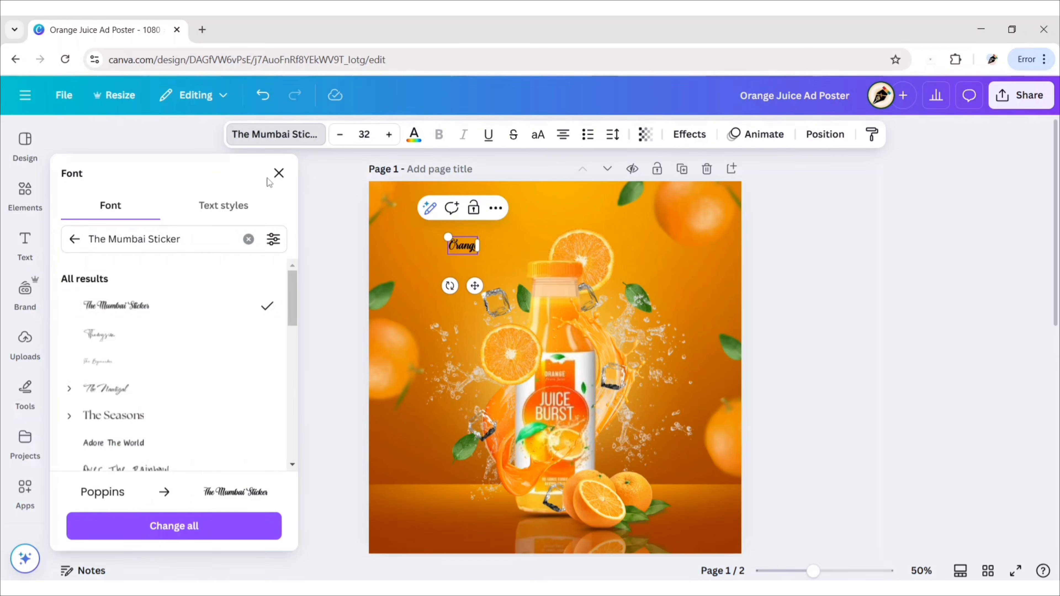
{"action": "left_click", "coordinate": [279, 174]}
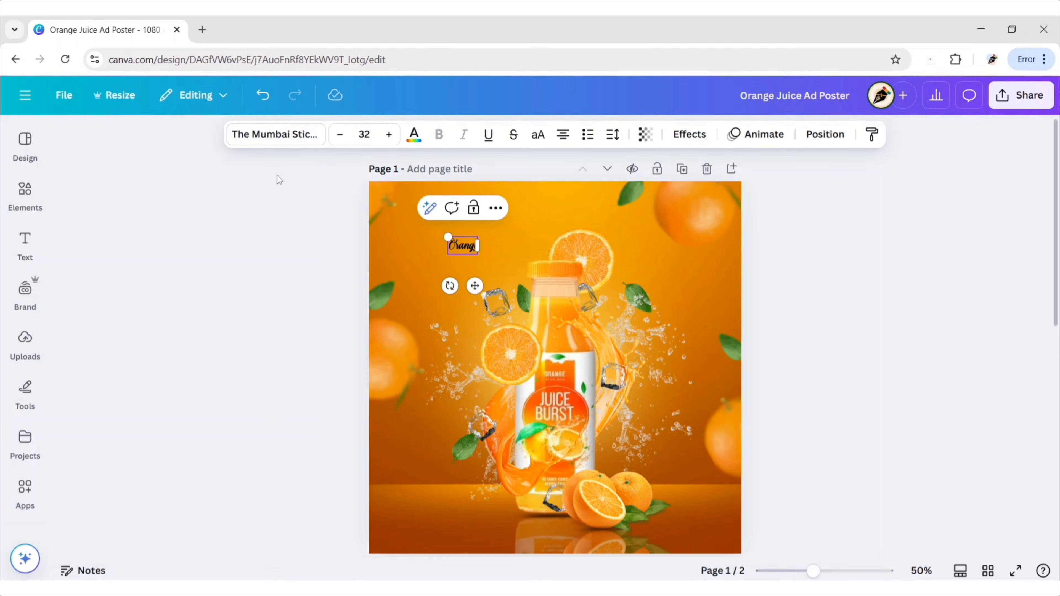
{"action": "left_click", "coordinate": [363, 134]}
{"action": "type", "text": "150"}
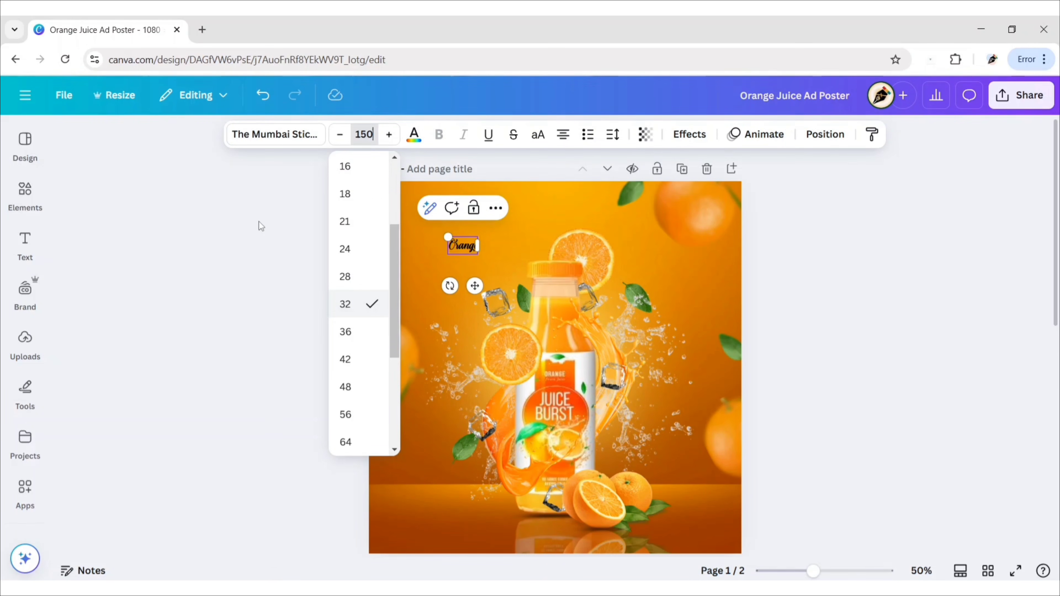
{"action": "key", "text": "Return"}
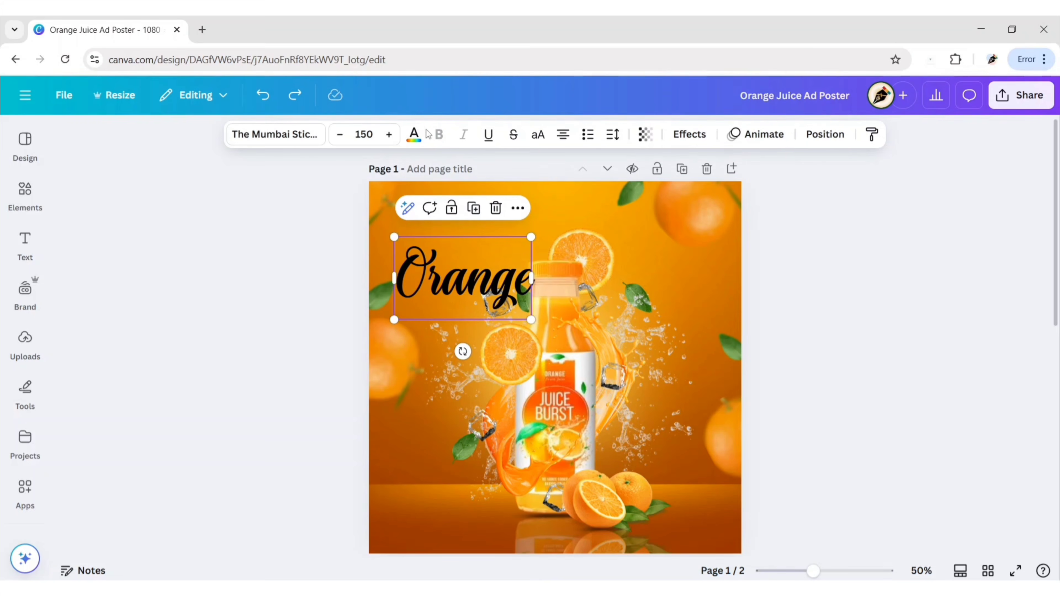
Colour the "Orange" heading white and move it up near the poster's top-left corner.
{"action": "left_click", "coordinate": [414, 134]}
{"action": "left_click", "coordinate": [233, 278]}
{"action": "left_click", "coordinate": [267, 172]}
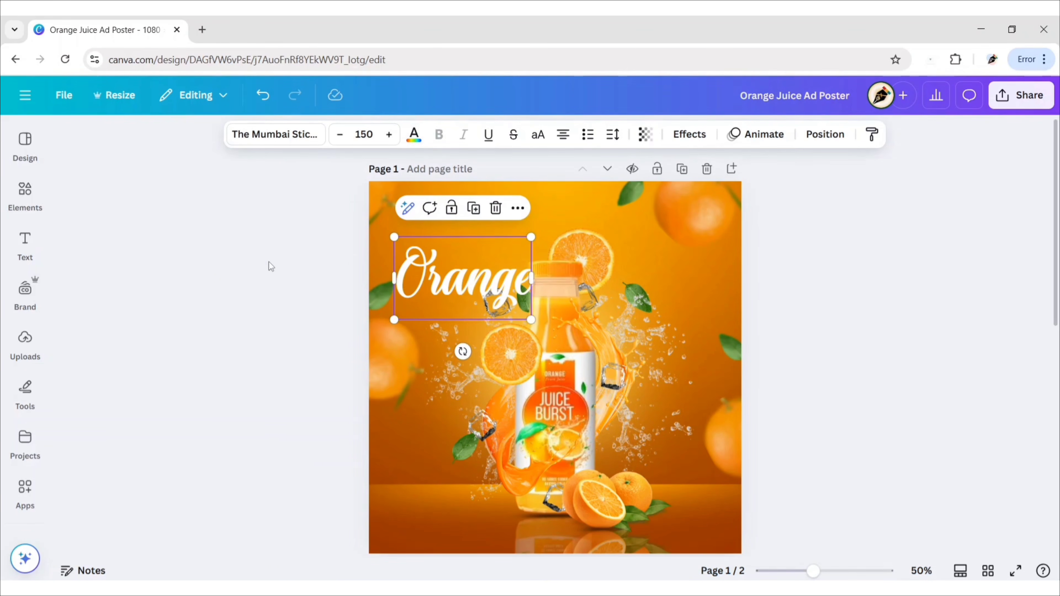
{"action": "left_click", "coordinate": [269, 262]}
{"action": "left_click", "coordinate": [467, 290]}
{"action": "left_click_drag", "start_coordinate": [468, 290], "coordinate": [466, 245]}
{"action": "left_click", "coordinate": [316, 265]}
Add a subheading reading "Fresh" just below the "Orange" heading.
{"action": "left_click", "coordinate": [29, 246]}
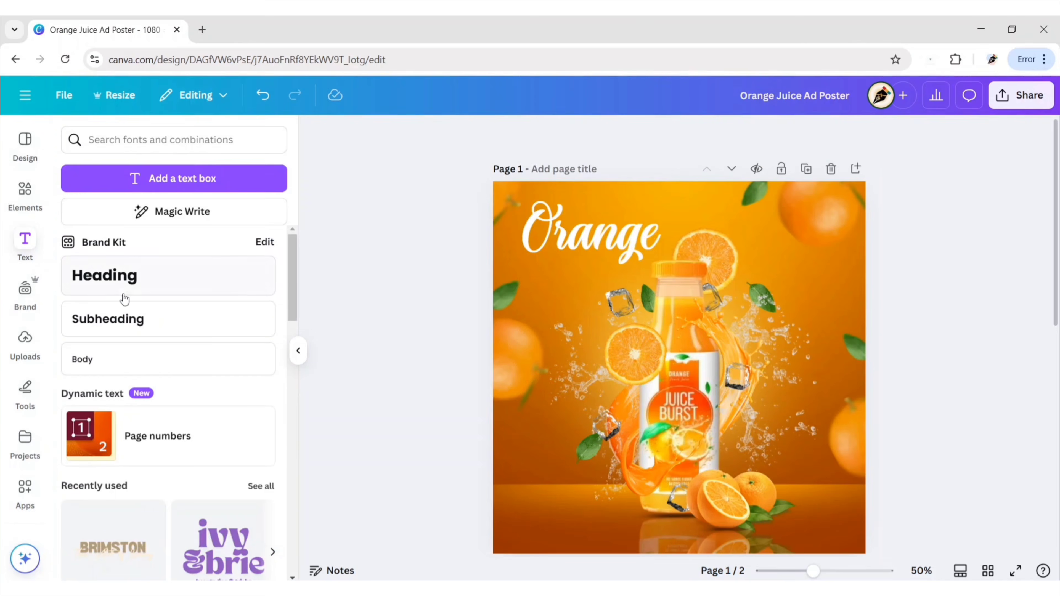
{"action": "left_click", "coordinate": [109, 319]}
{"action": "left_click", "coordinate": [299, 350]}
{"action": "left_click_drag", "start_coordinate": [568, 406], "coordinate": [464, 316]}
{"action": "type", "text": "Fresh"}
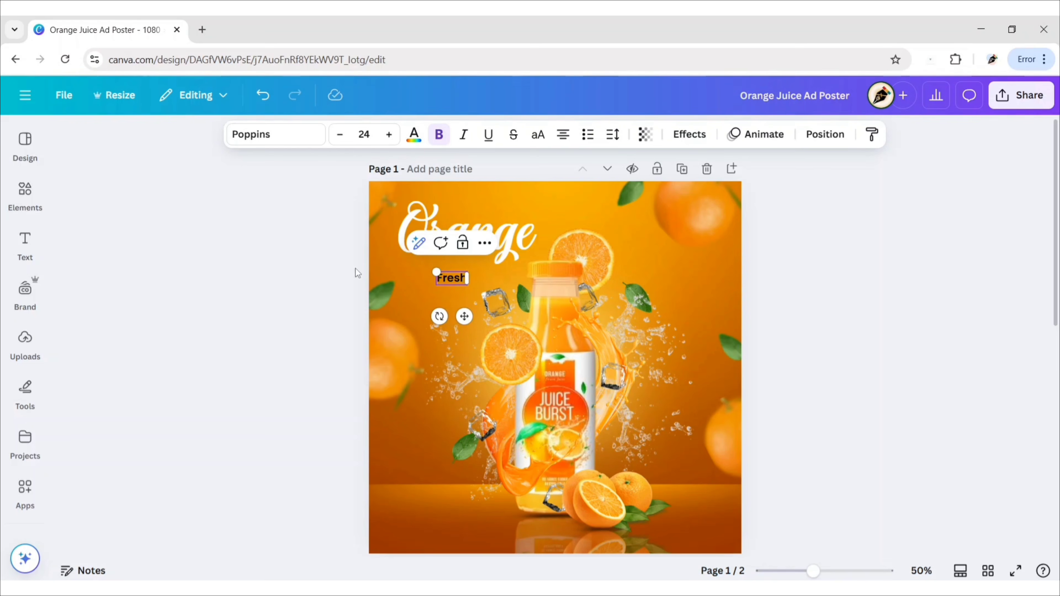
Set the "Fresh" subheading in the font Sukar Black at size 40.
{"action": "left_click", "coordinate": [294, 134]}
{"action": "left_click", "coordinate": [247, 239]}
{"action": "type", "text": "Suk"}
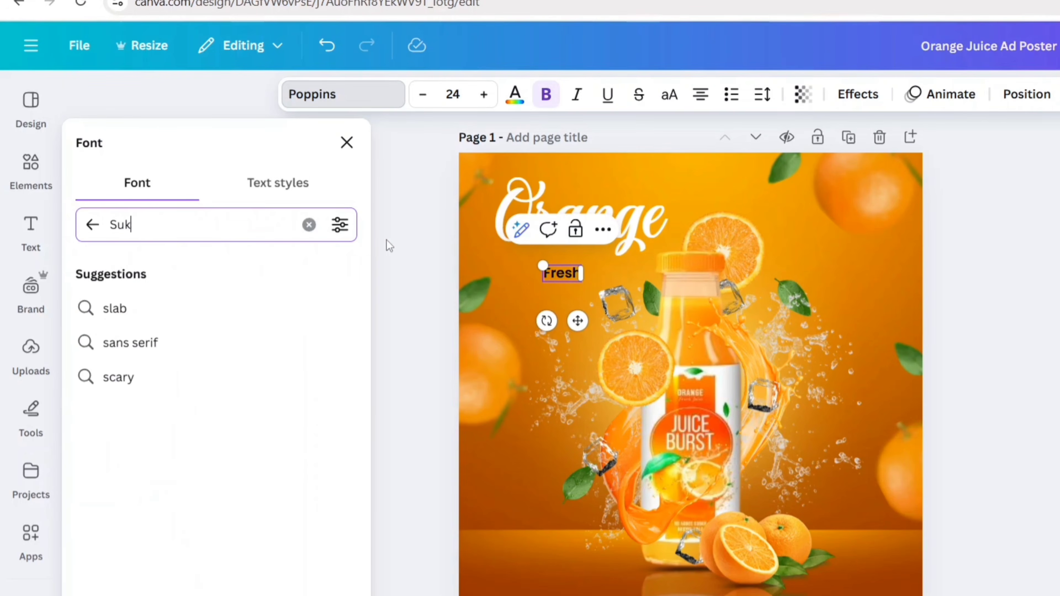
{"action": "type", "text": "ar"}
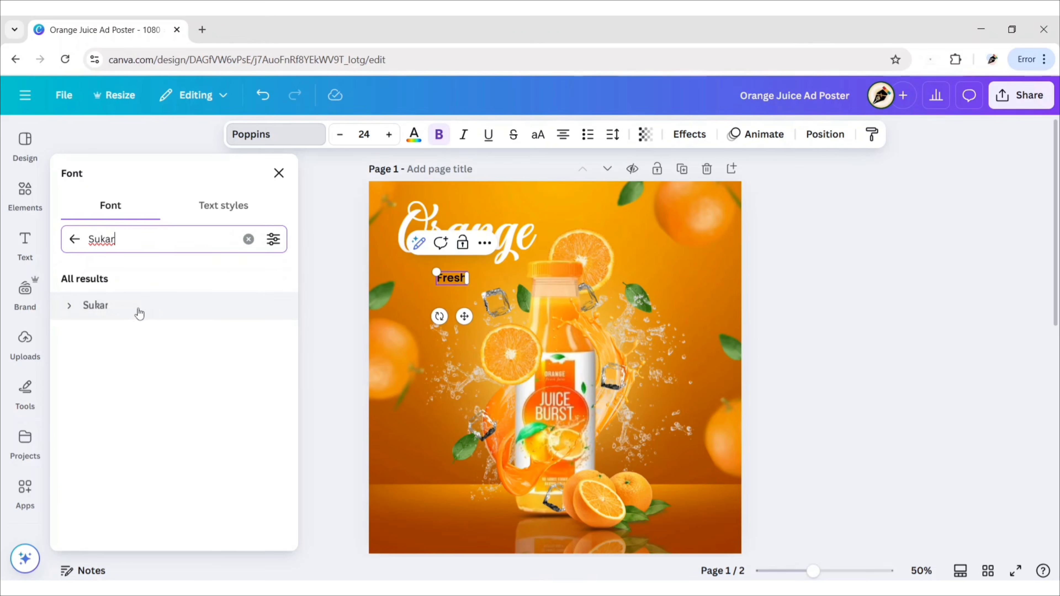
{"action": "left_click", "coordinate": [172, 309]}
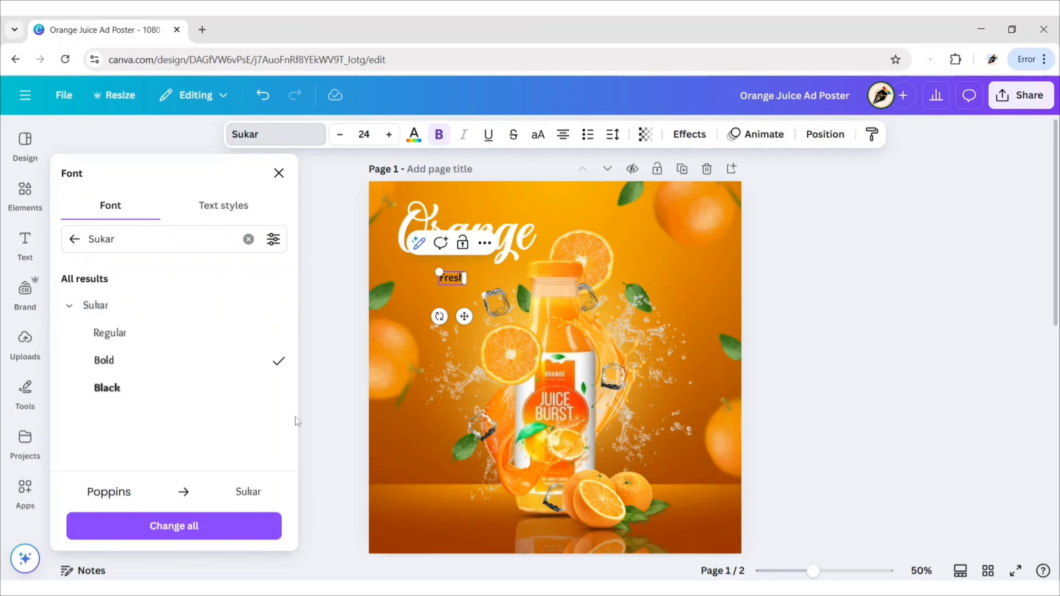
{"action": "left_click", "coordinate": [166, 390]}
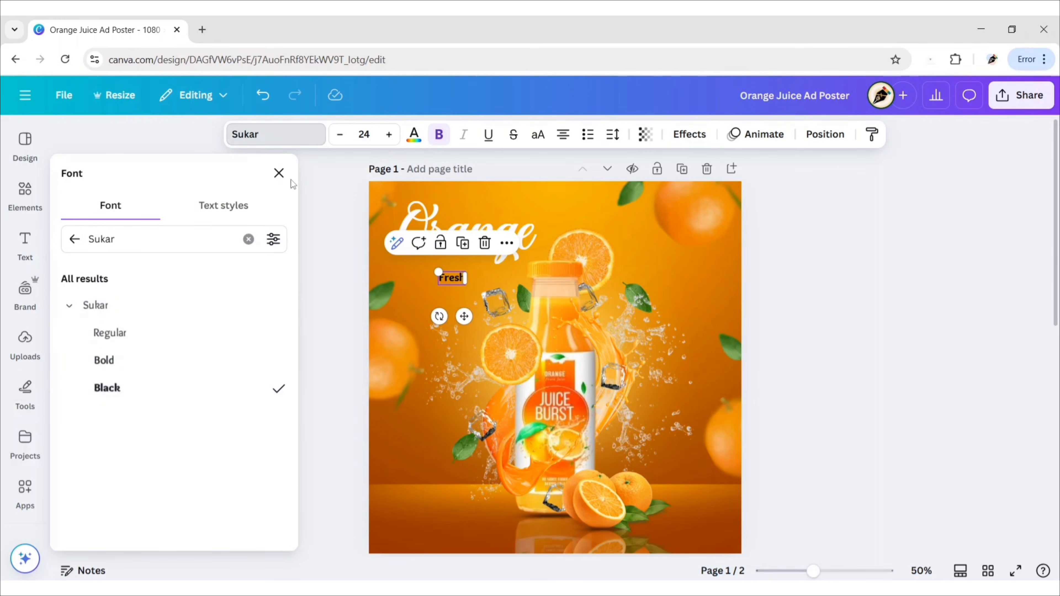
{"action": "left_click", "coordinate": [279, 173]}
{"action": "left_click", "coordinate": [364, 134]}
{"action": "type", "text": "40"}
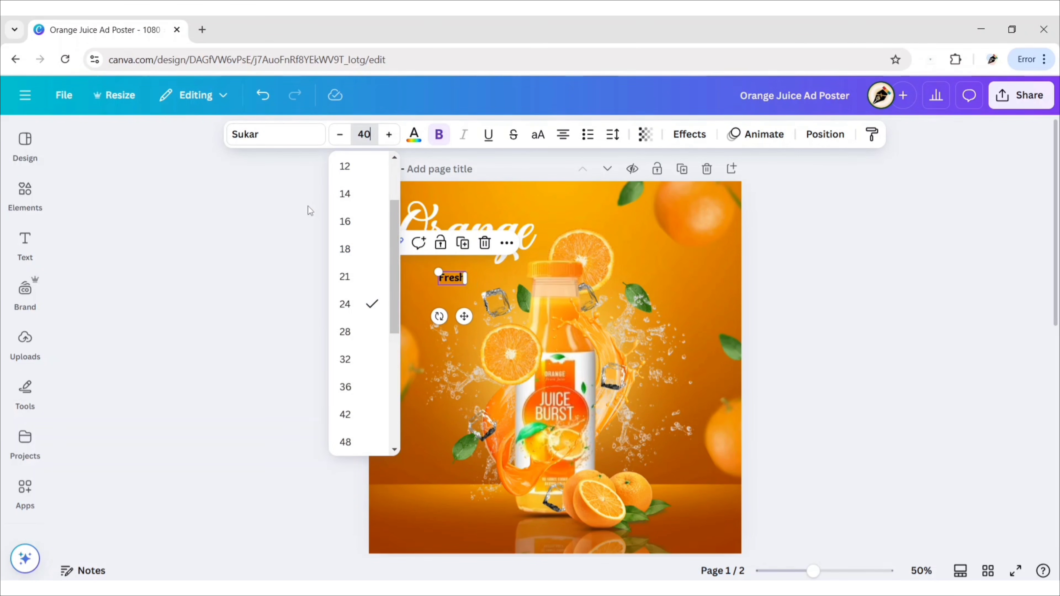
{"action": "key", "text": "Return"}
Colour "Fresh" white and move it directly above the small letters of "Orange", beside the capital O.
{"action": "left_click", "coordinate": [414, 134]}
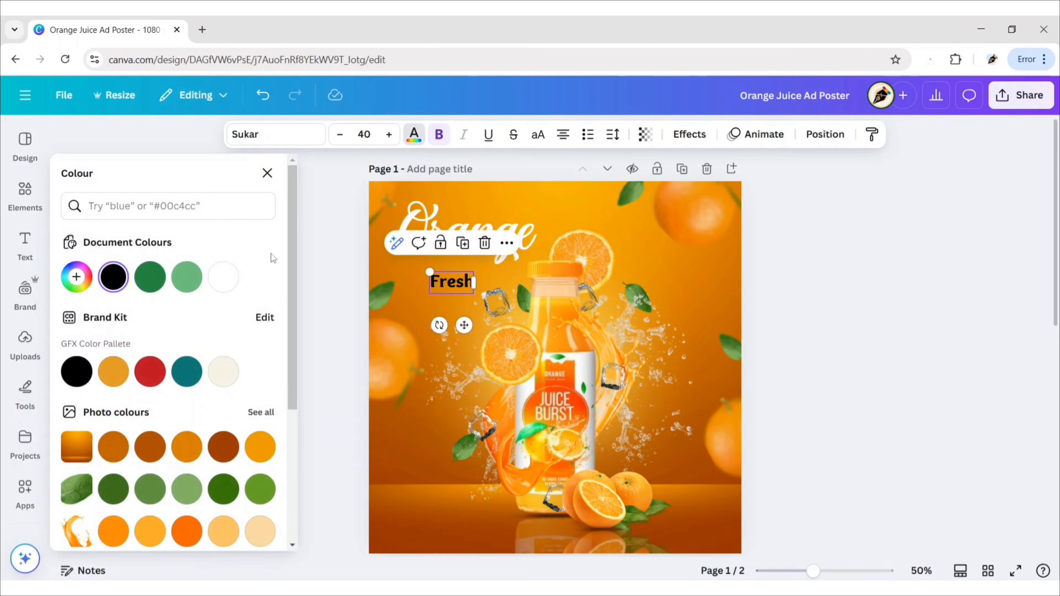
{"action": "left_click", "coordinate": [225, 277]}
{"action": "left_click", "coordinate": [267, 172]}
{"action": "left_click_drag", "start_coordinate": [464, 325], "coordinate": [475, 259]}
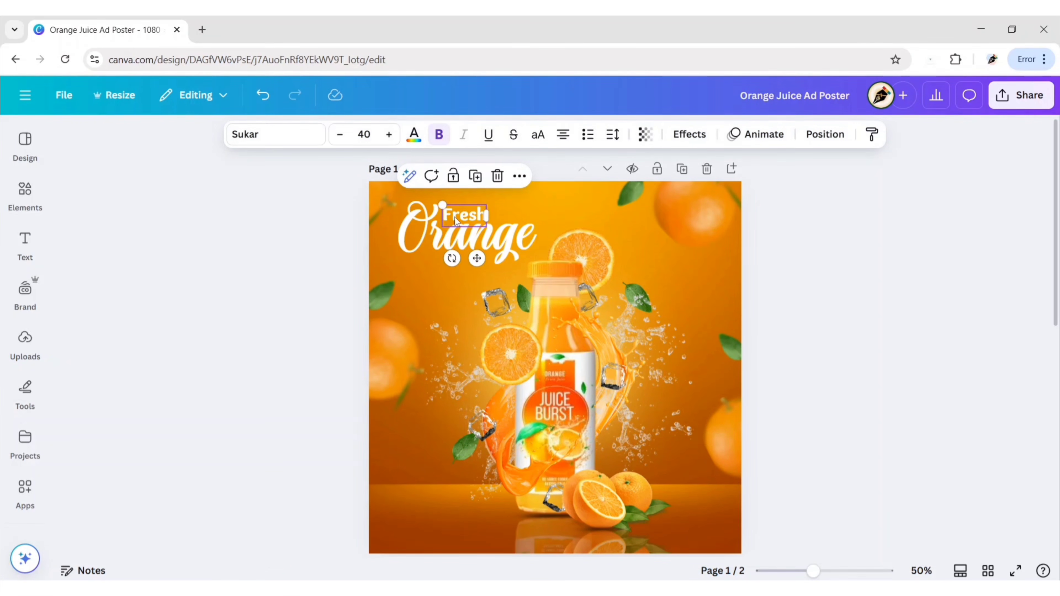
{"action": "left_click_drag", "start_coordinate": [458, 214], "coordinate": [458, 213]}
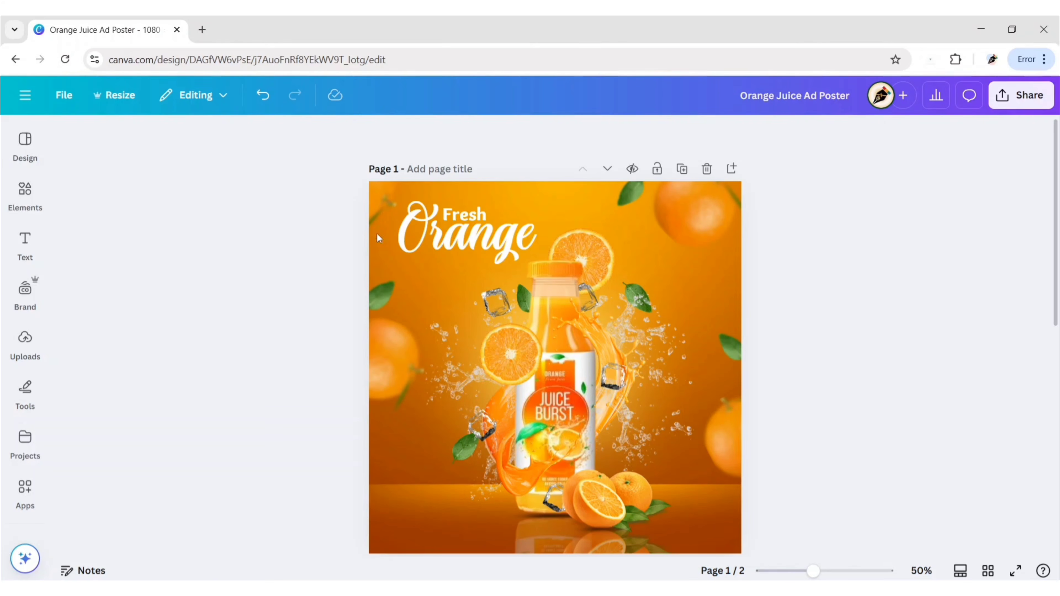
Duplicate the "Fresh" text, change the copy to "Juice Burst!" and place it directly beneath the "Orange" heading.
{"action": "left_click", "coordinate": [484, 218]}
{"action": "key", "text": "ctrl+d"}
{"action": "key", "text": "Return"}
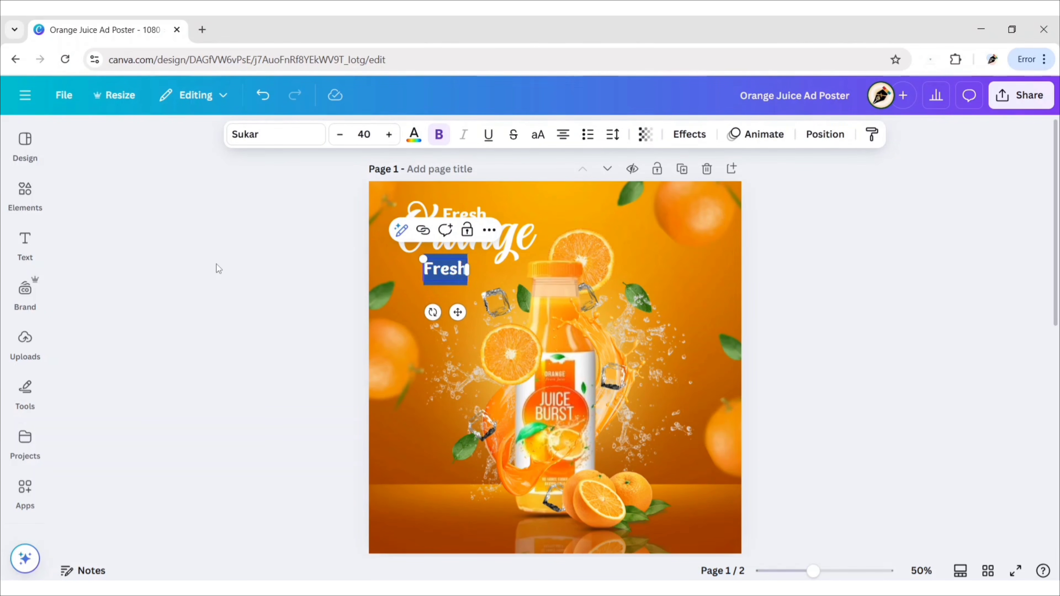
{"action": "type", "text": "Juice Burst!"}
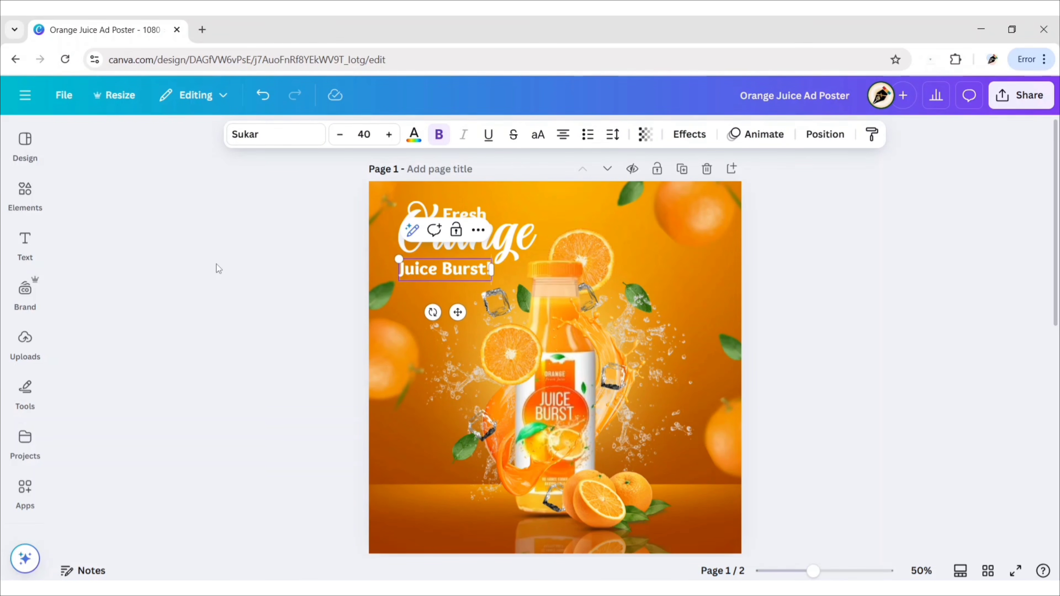
{"action": "left_click_drag", "start_coordinate": [458, 312], "coordinate": [460, 304]}
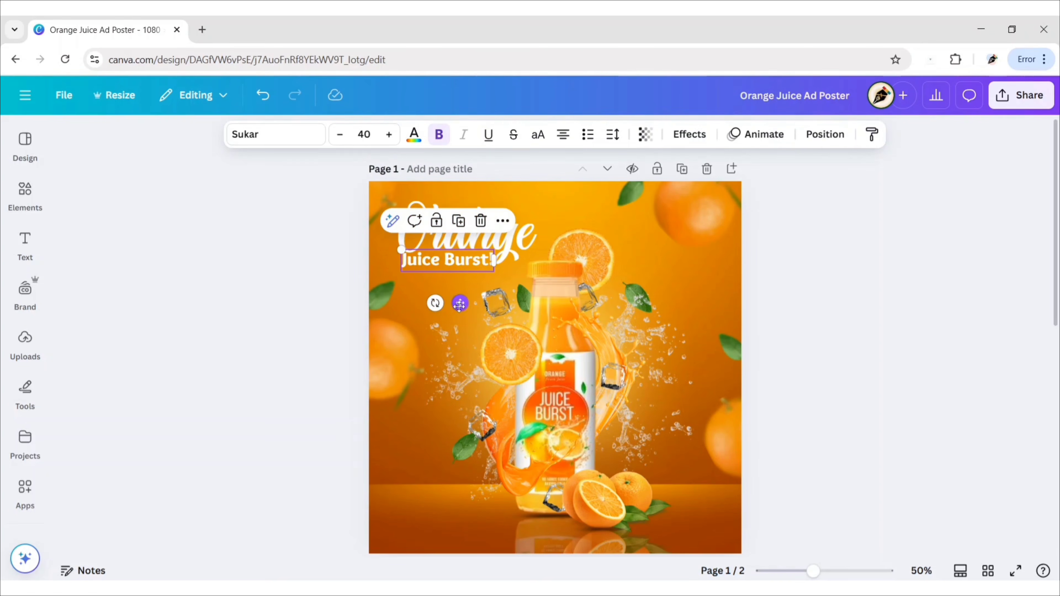
{"action": "left_click", "coordinate": [309, 268]}
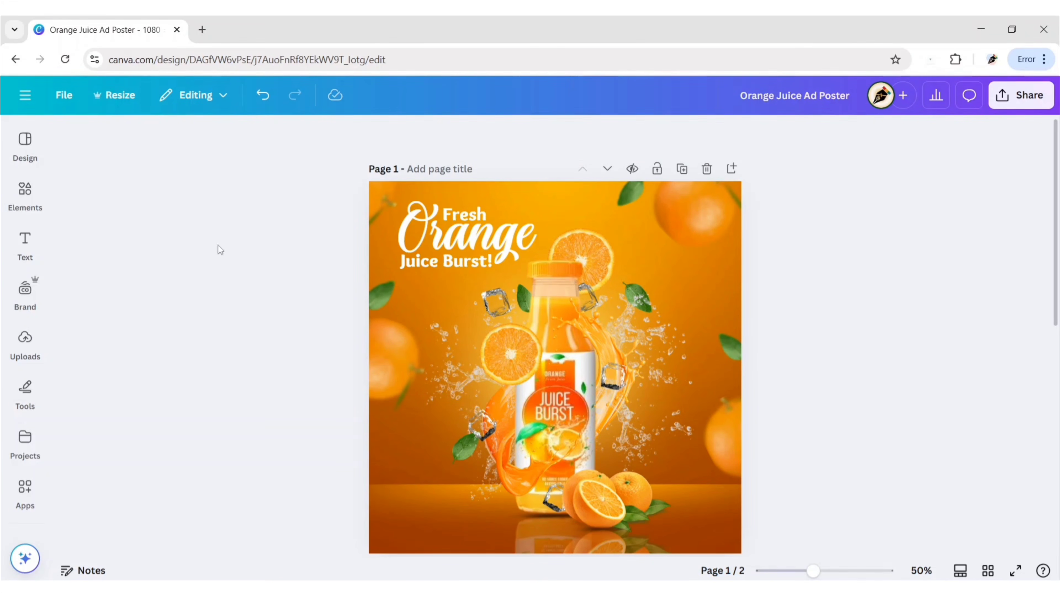
Search the graphics for "white abstract shape" and add the burst shape made of three drops to the poster in white.
{"action": "left_click", "coordinate": [25, 196]}
{"action": "left_click", "coordinate": [246, 145]}
{"action": "type", "text": "whi"}
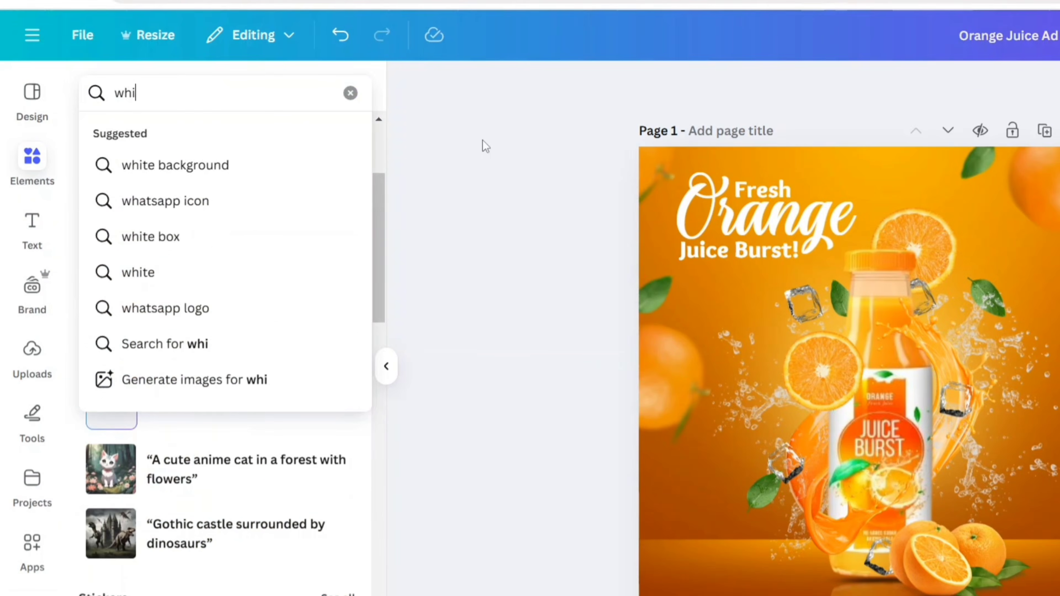
{"action": "type", "text": "te abstract shape"}
{"action": "key", "text": "Return"}
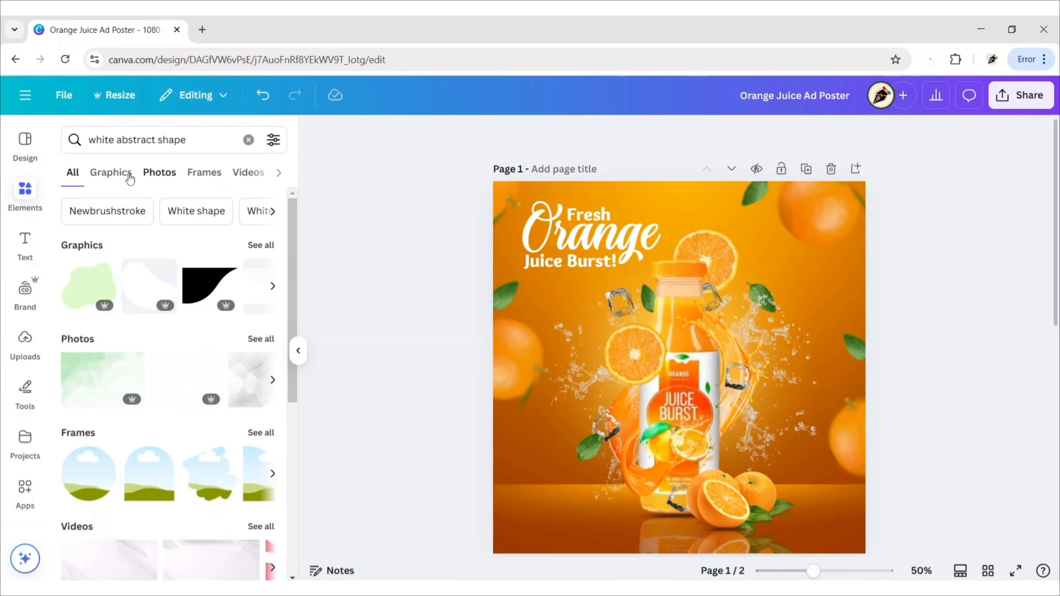
{"action": "left_click", "coordinate": [130, 178]}
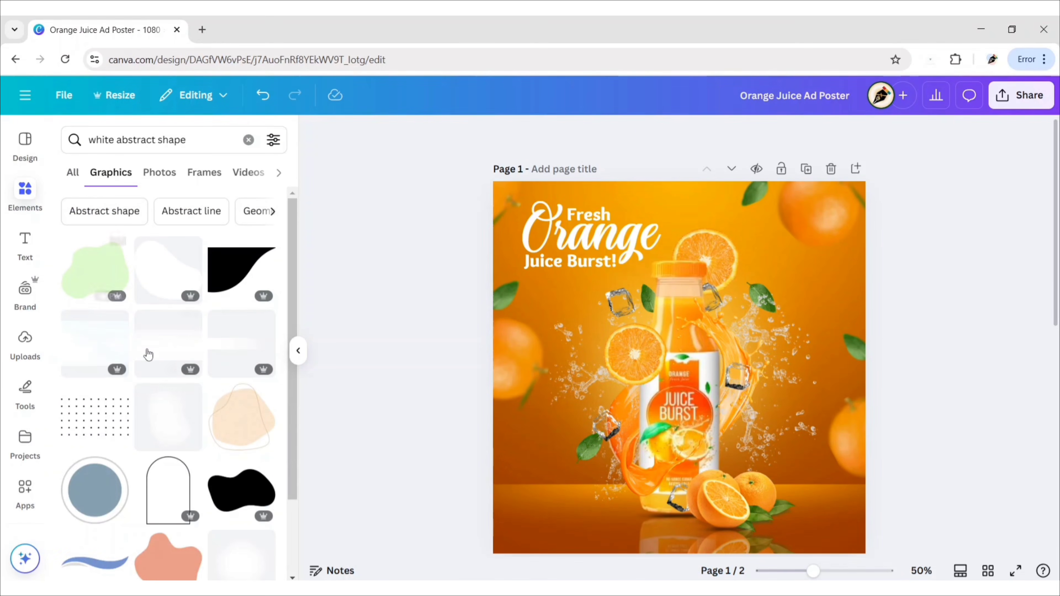
{"action": "scroll", "coordinate": [157, 371], "scroll_direction": "down", "scroll_amount": 10}
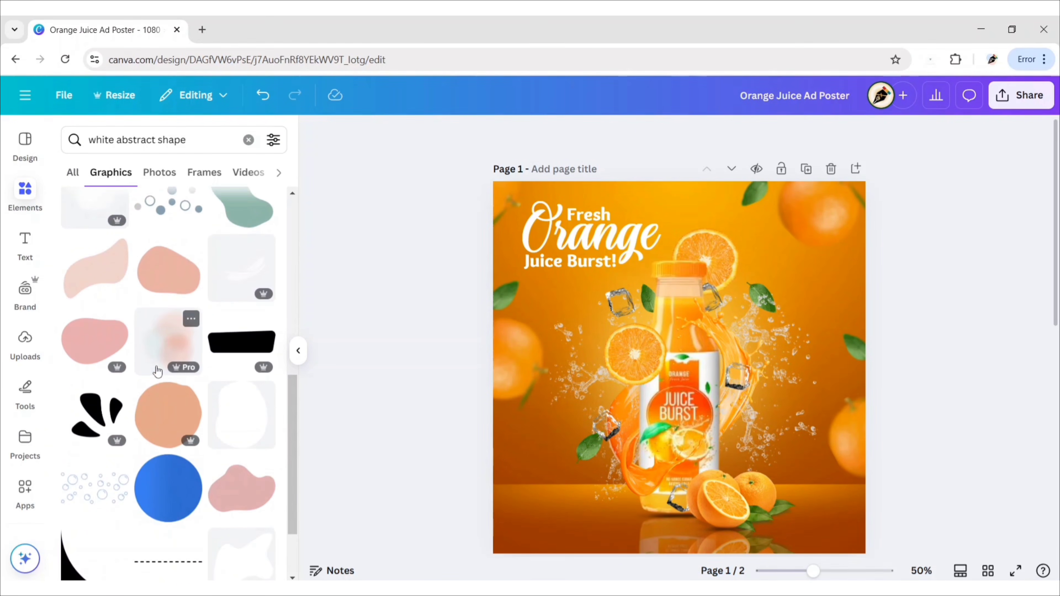
{"action": "left_click", "coordinate": [94, 419]}
{"action": "left_click", "coordinate": [305, 360]}
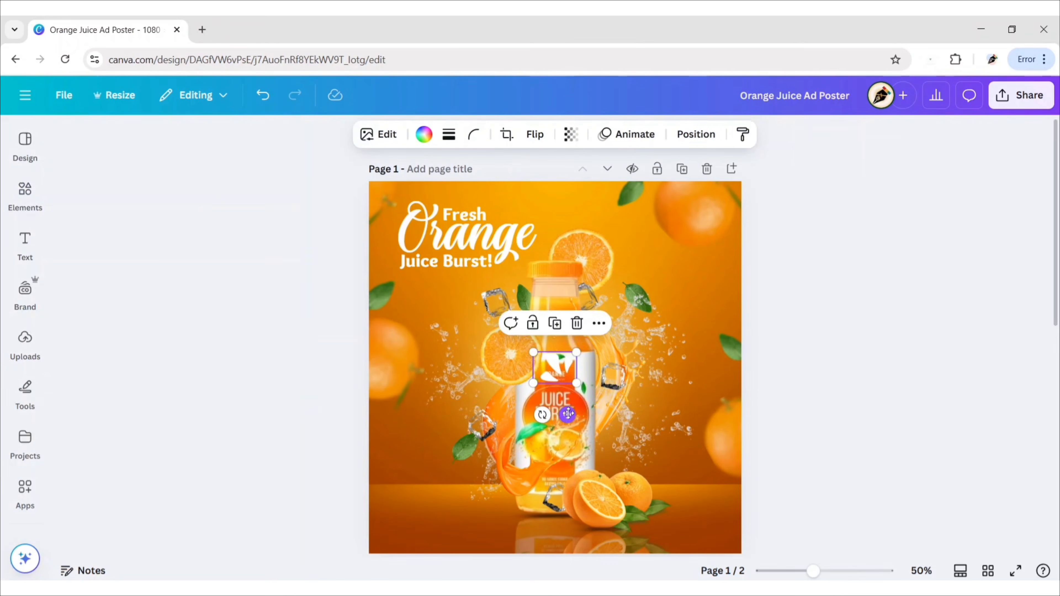
Position the white three-drop burst just above the final "e" of the "Orange" heading, at its upper-right end.
{"action": "left_click_drag", "start_coordinate": [556, 371], "coordinate": [543, 202]}
{"action": "left_click", "coordinate": [535, 121]}
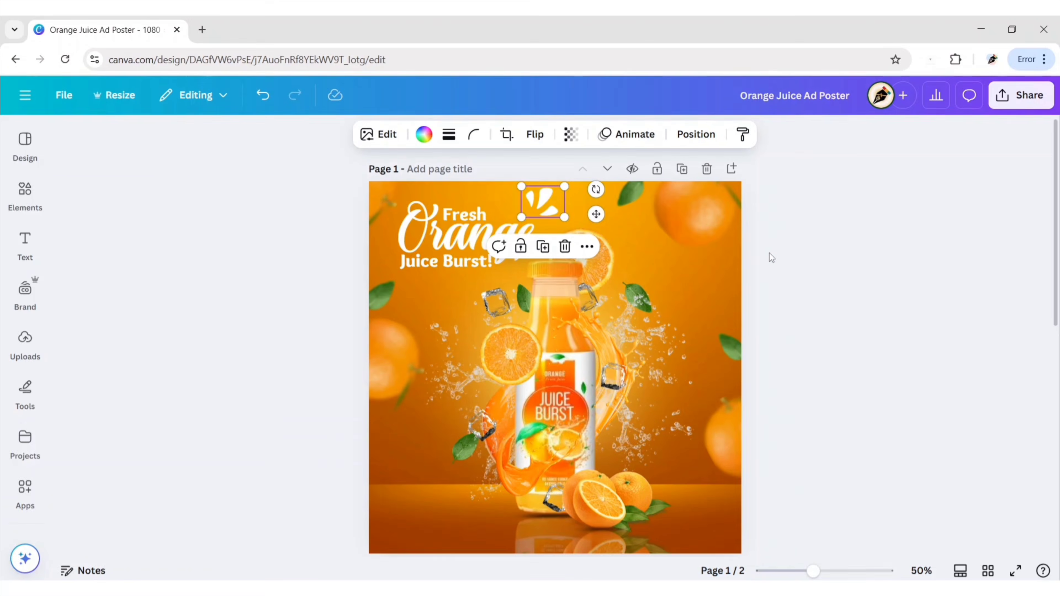
{"action": "key", "text": "ctrl+z"}
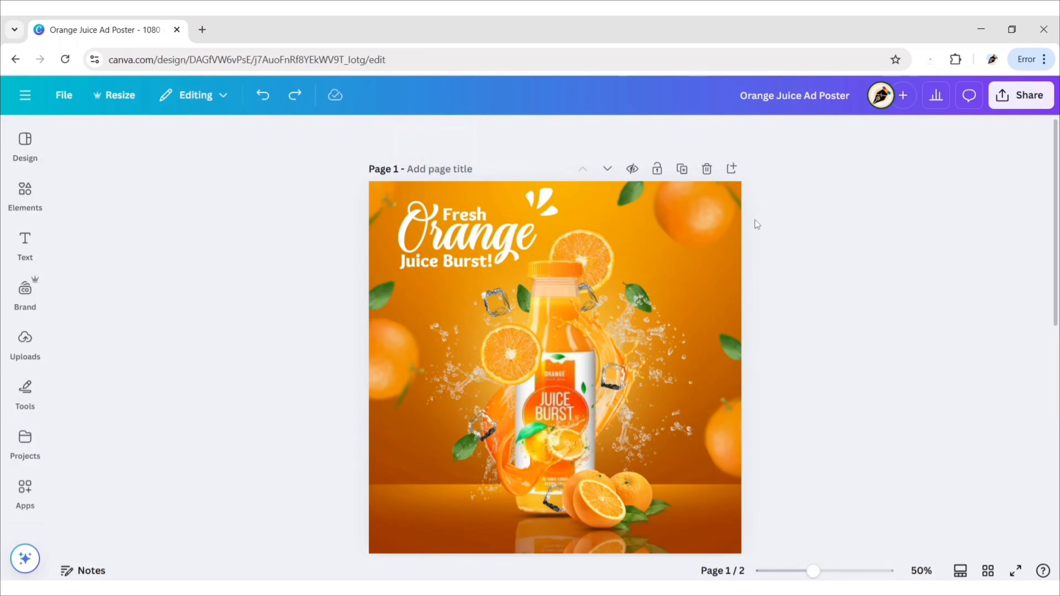
{"action": "left_click_drag", "start_coordinate": [539, 203], "coordinate": [540, 210]}
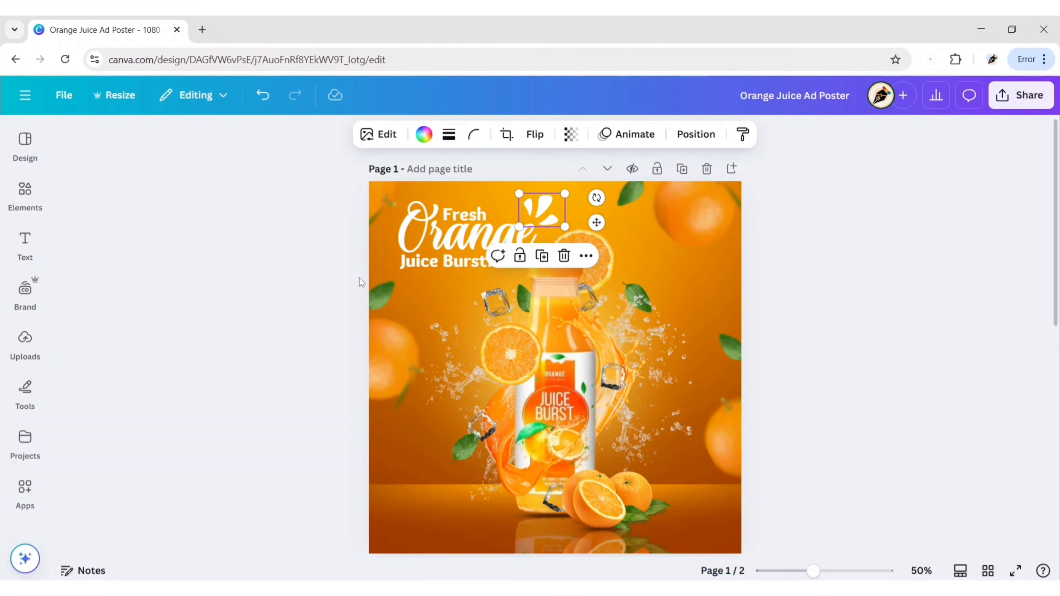
{"action": "left_click", "coordinate": [295, 290]}
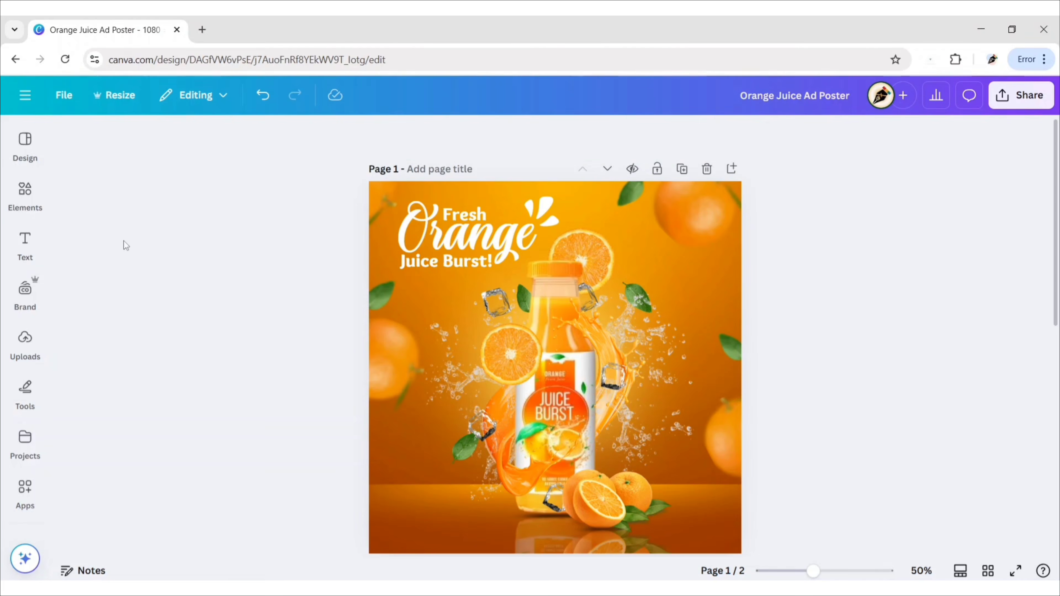
Search the graphics for "squiggly underline doodle" and add the black scribbled underline to the poster.
{"action": "left_click", "coordinate": [22, 193]}
{"action": "left_click", "coordinate": [249, 145]}
{"action": "type", "text": "squiggly"}
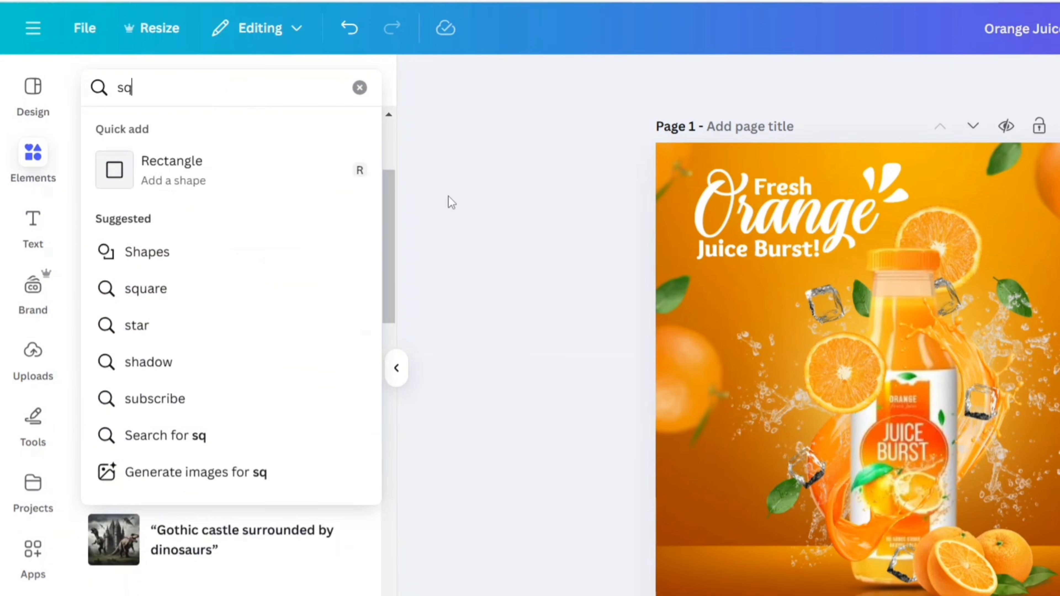
{"action": "type", "text": " underline doodle"}
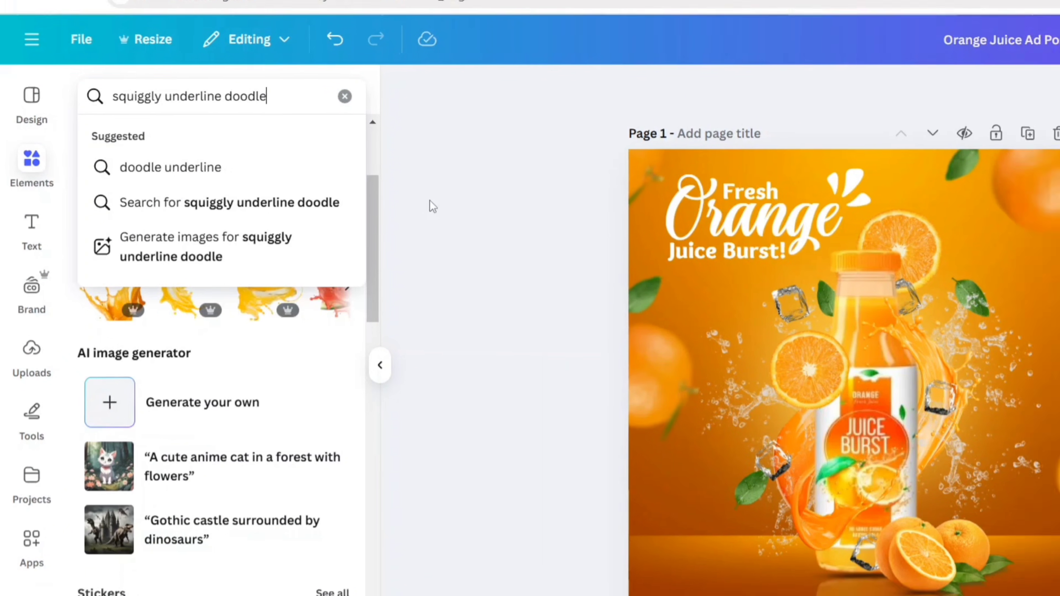
{"action": "key", "text": "Return"}
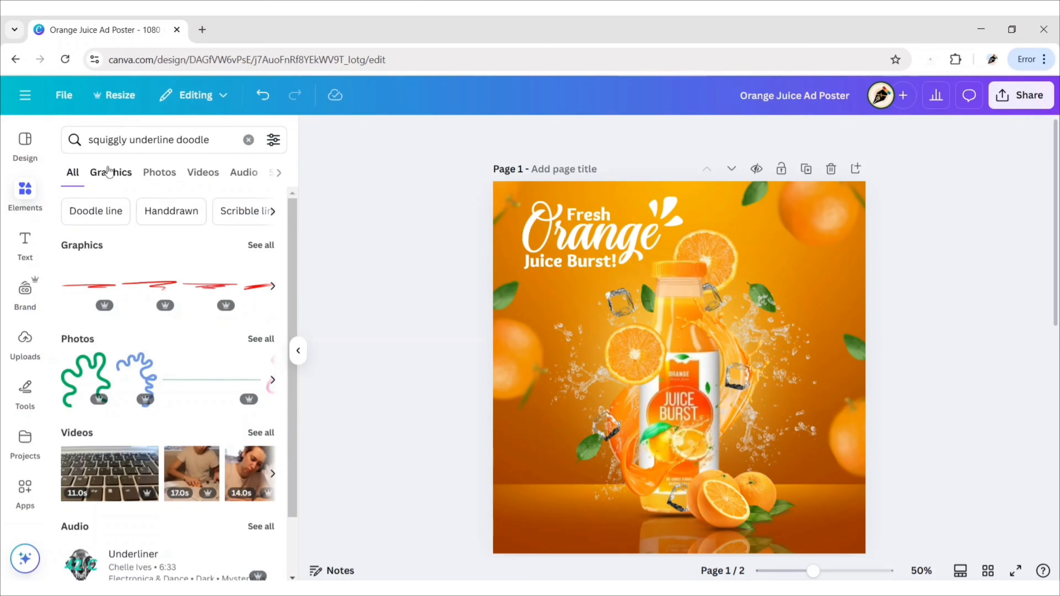
{"action": "left_click", "coordinate": [109, 171]}
{"action": "left_click", "coordinate": [97, 419]}
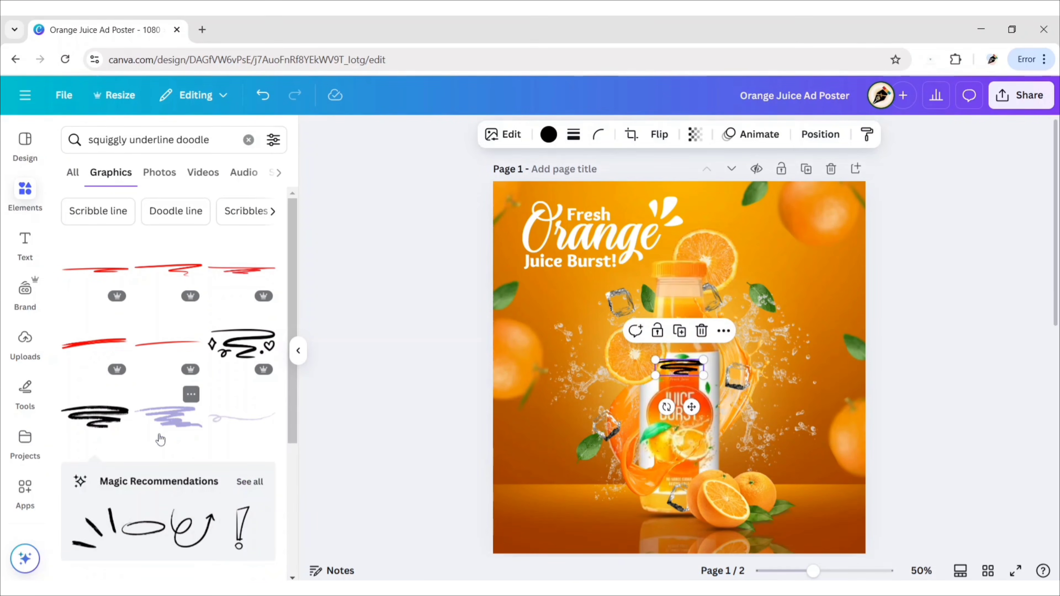
{"action": "left_click", "coordinate": [298, 351]}
Colour the scribbled underline white and centre it just below "Juice Burst!".
{"action": "mouse_move", "coordinate": [566, 407]}
{"action": "left_mouse_down"}
{"action": "mouse_move", "coordinate": [490, 389]}
{"action": "mouse_move", "coordinate": [459, 318]}
{"action": "left_mouse_up"}
{"action": "left_click", "coordinate": [424, 135]}
{"action": "left_click", "coordinate": [224, 245]}
{"action": "left_click", "coordinate": [268, 140]}
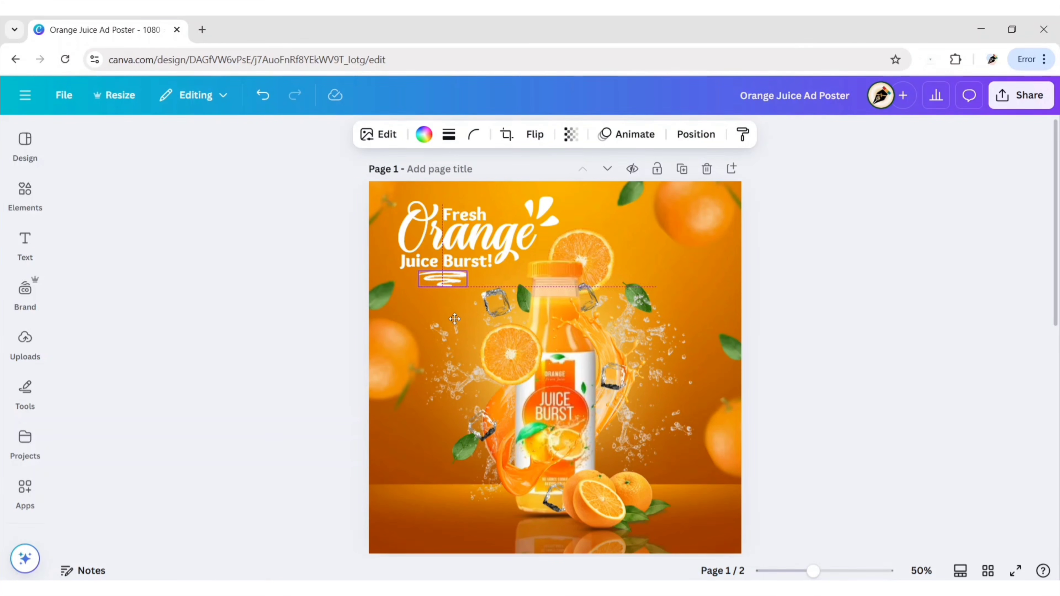
{"action": "left_click", "coordinate": [356, 317]}
Duplicate the "Juice Burst!" text beside the bottle's left side and change the copy to "Fresh Fruits".
{"action": "left_click", "coordinate": [454, 264]}
{"action": "left_click_drag", "start_coordinate": [454, 264], "coordinate": [434, 373]}
{"action": "double_click", "coordinate": [434, 372]}
{"action": "key", "text": "BackSpace"}
{"action": "type", "text": "Fresh"}
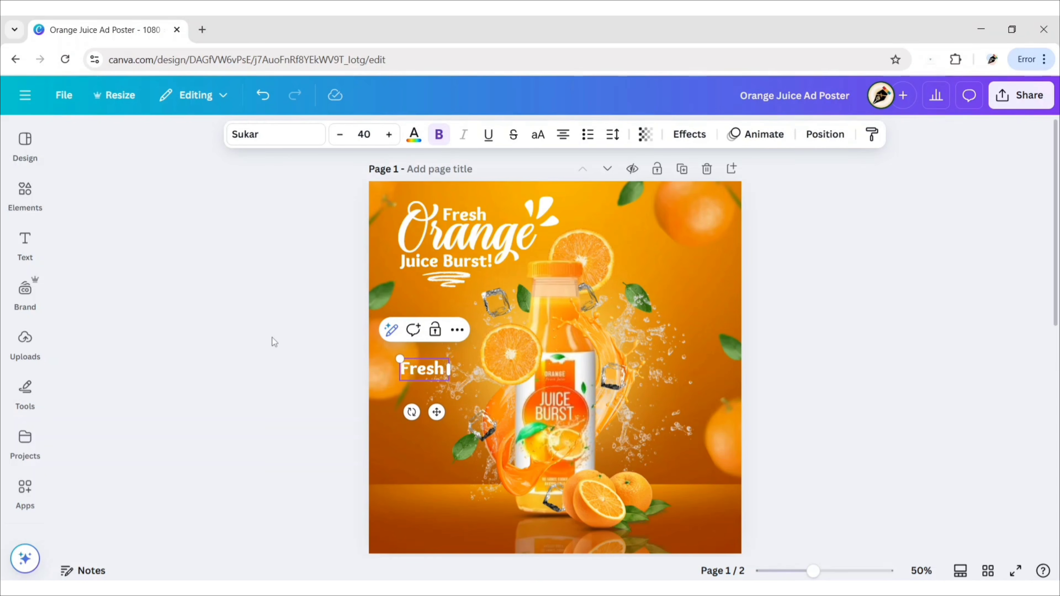
{"action": "type", "text": " Fruits"}
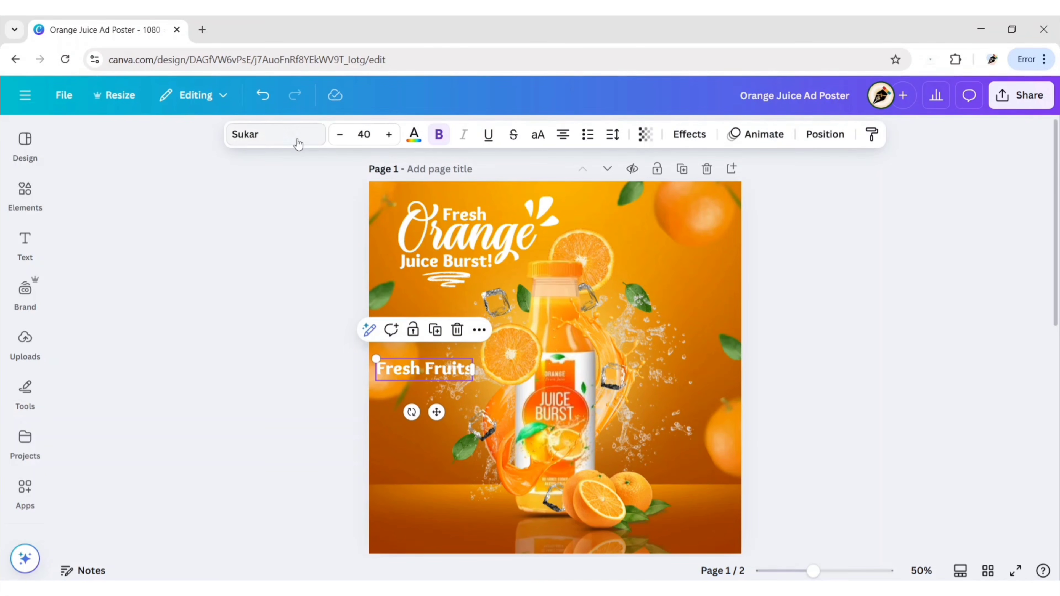
Set the "Fresh Fruits" text in the font Sukar Bold at size 25.
{"action": "left_click", "coordinate": [298, 145]}
{"action": "left_click", "coordinate": [69, 305]}
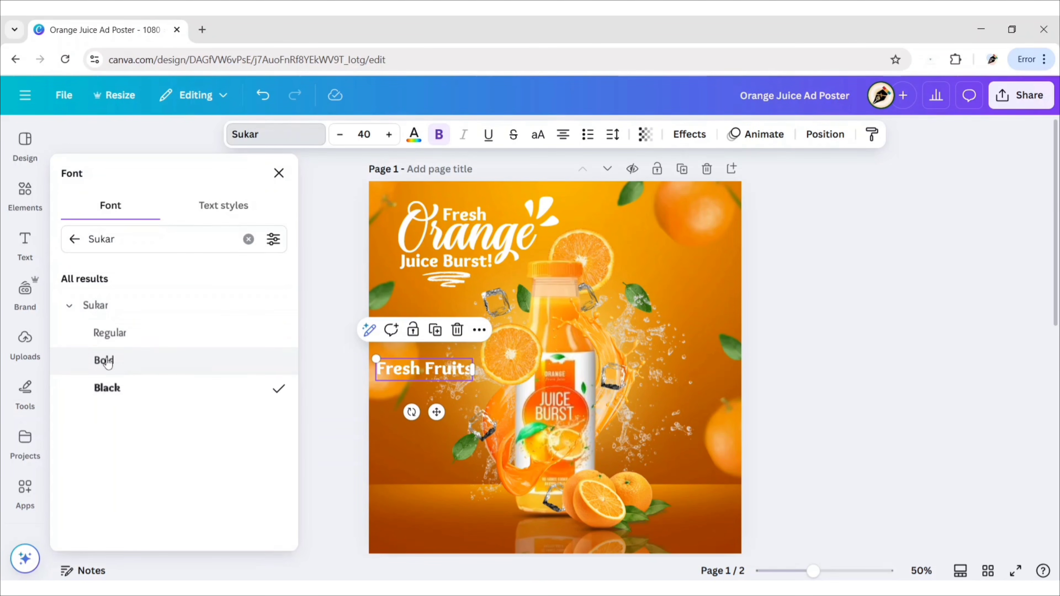
{"action": "left_click", "coordinate": [123, 368]}
{"action": "left_click", "coordinate": [279, 173]}
{"action": "left_click", "coordinate": [364, 134]}
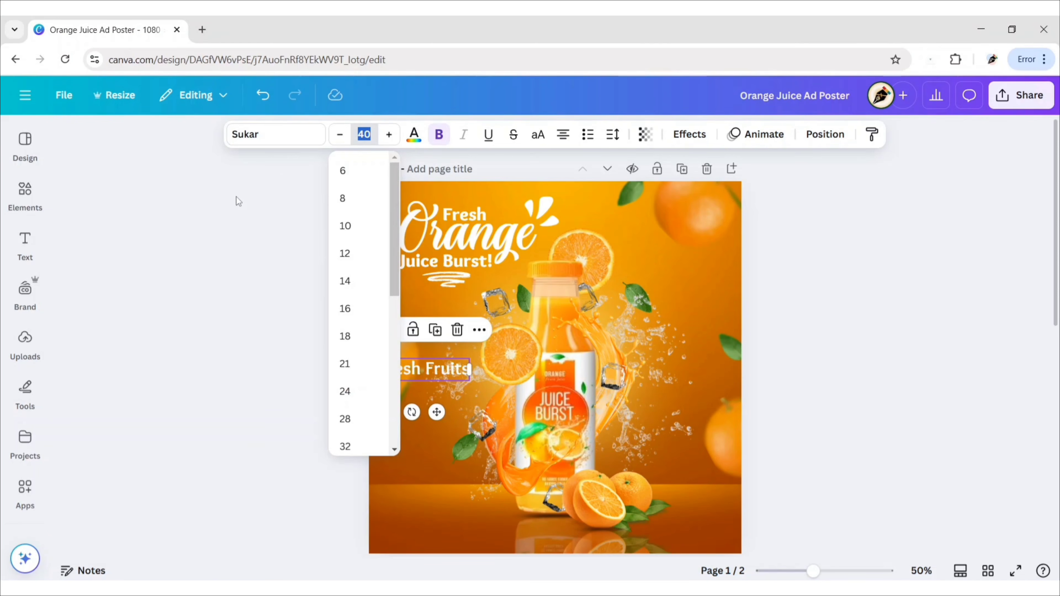
{"action": "type", "text": "25"}
{"action": "key", "text": "Return"}
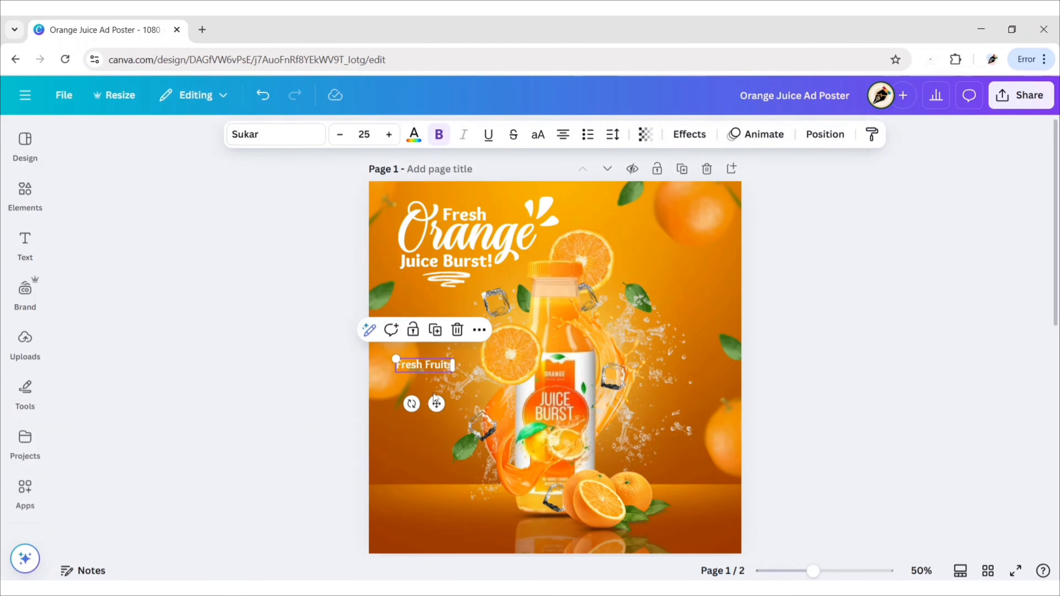
Duplicate "Fresh Fruits" to the bottle's right side, change the copy to "Fresh Juice" and place it above and right of the oranges.
{"action": "left_click_drag", "start_coordinate": [439, 405], "coordinate": [691, 439]}
{"action": "left_click", "coordinate": [452, 365]}
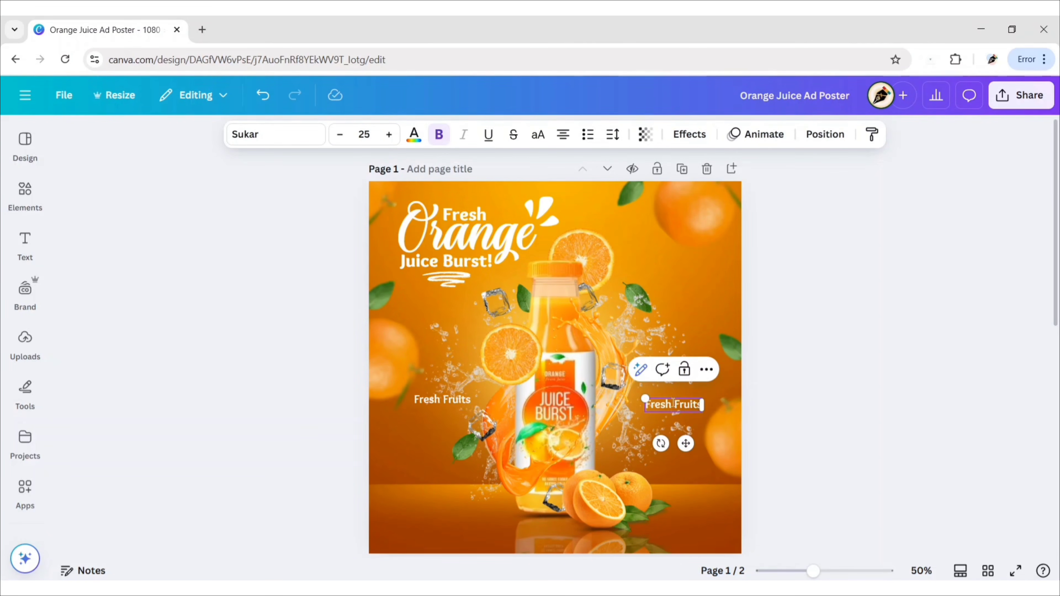
{"action": "type", "text": "Juice"}
{"action": "left_click", "coordinate": [825, 393]}
{"action": "left_click", "coordinate": [682, 407]}
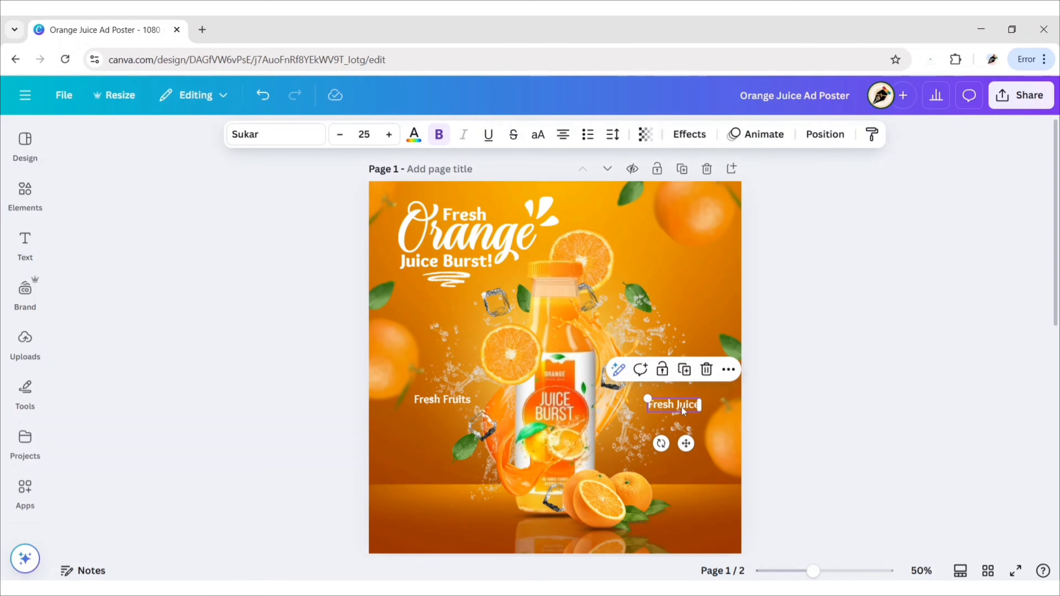
{"action": "left_click_drag", "start_coordinate": [686, 444], "coordinate": [689, 491]}
{"action": "left_click", "coordinate": [224, 300]}
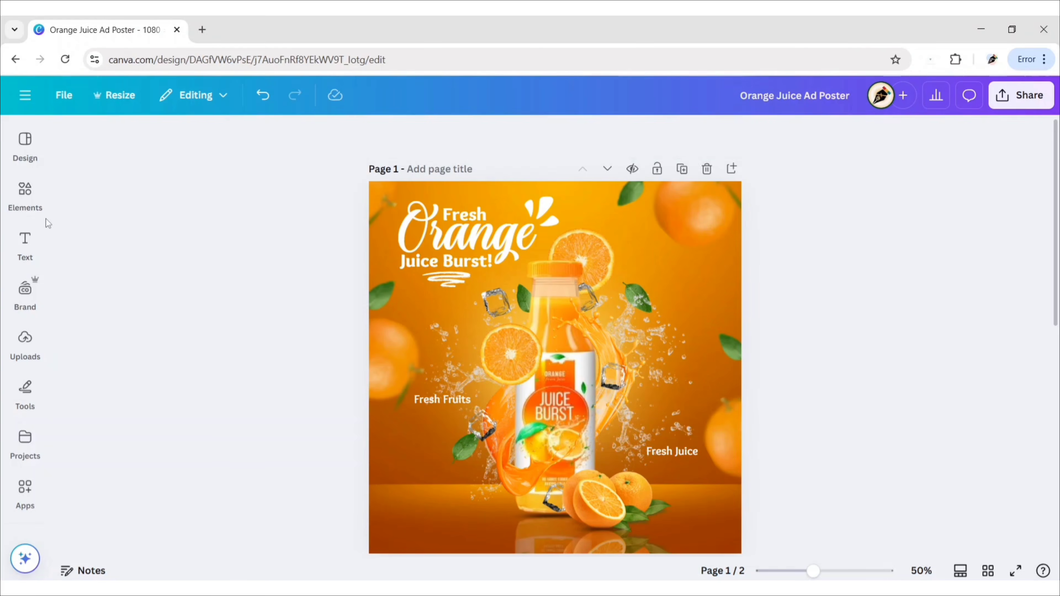
Search the graphics for "brushstroke arrow" and add the white curved arrow to the poster.
{"action": "left_click", "coordinate": [25, 191]}
{"action": "left_click", "coordinate": [275, 123]}
{"action": "type", "text": "brush"}
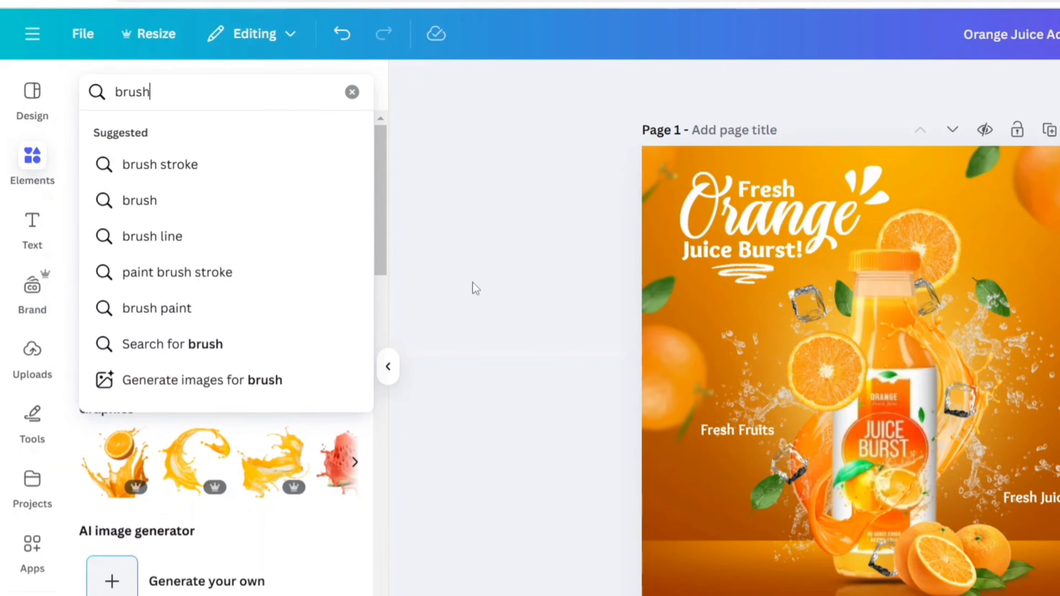
{"action": "type", "text": "stroke arrow"}
{"action": "key", "text": "Return"}
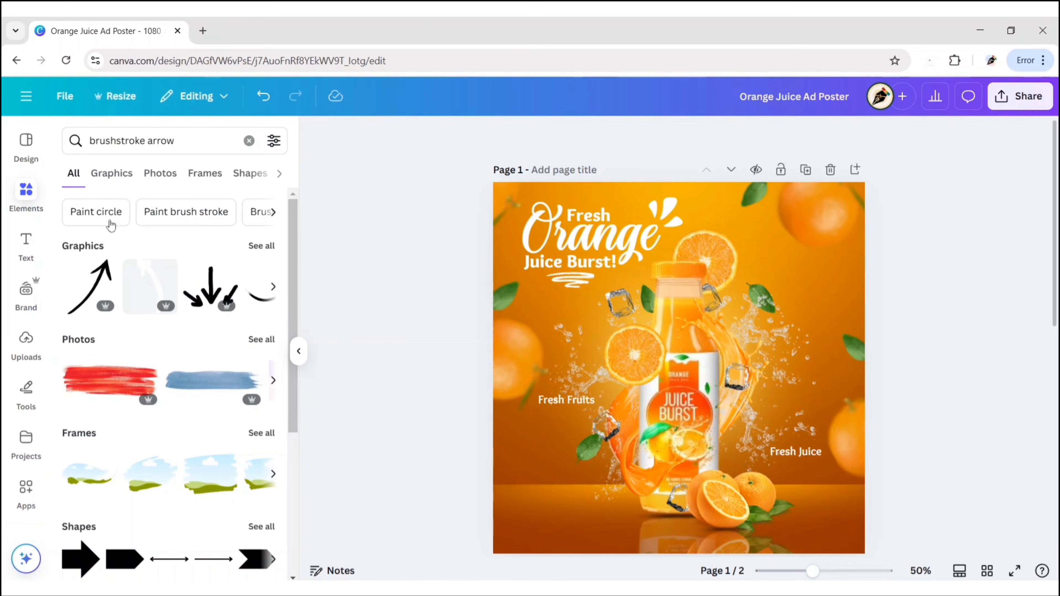
{"action": "left_click", "coordinate": [113, 175]}
{"action": "left_click", "coordinate": [176, 269]}
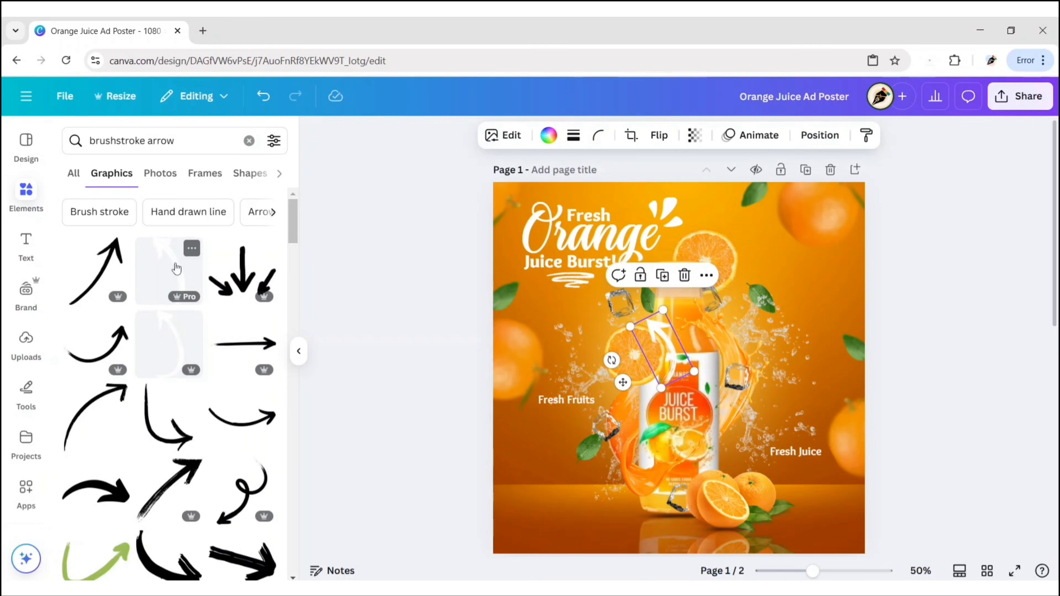
{"action": "left_click", "coordinate": [298, 351]}
Flip the arrow horizontally, shrink it, and place it above "Fresh Fruits", rotated to point up toward the bottle.
{"action": "left_click_drag", "start_coordinate": [538, 346], "coordinate": [481, 400]}
{"action": "left_click", "coordinate": [535, 135]}
{"action": "left_click", "coordinate": [544, 174]}
{"action": "left_click_drag", "start_coordinate": [444, 325], "coordinate": [442, 355]}
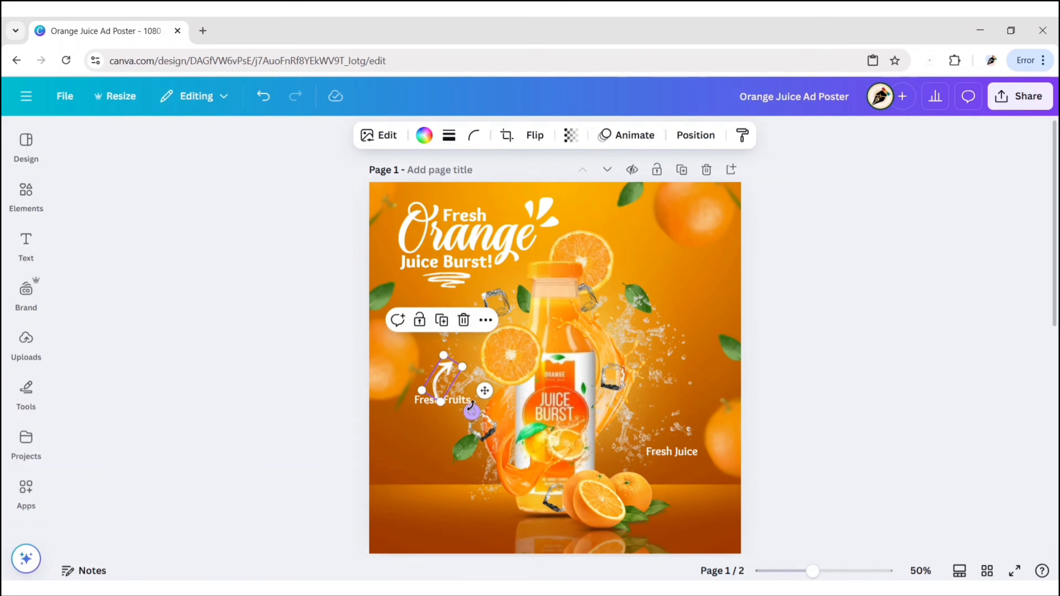
{"action": "left_click_drag", "start_coordinate": [470, 408], "coordinate": [463, 417]}
Duplicate the arrow above "Fresh Juice", flip the copy horizontally and rotate it to point up-left toward the bottle.
{"action": "left_click_drag", "start_coordinate": [458, 353], "coordinate": [672, 425]}
{"action": "left_click", "coordinate": [450, 327]}
{"action": "left_click", "coordinate": [535, 136]}
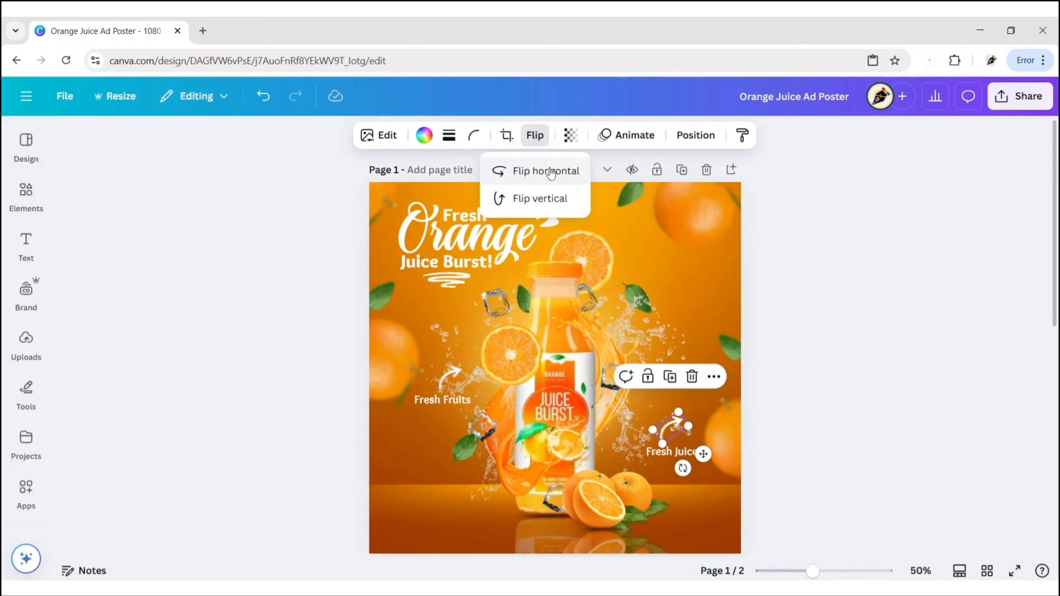
{"action": "left_click", "coordinate": [552, 173]}
{"action": "left_click_drag", "start_coordinate": [683, 468], "coordinate": [648, 466]}
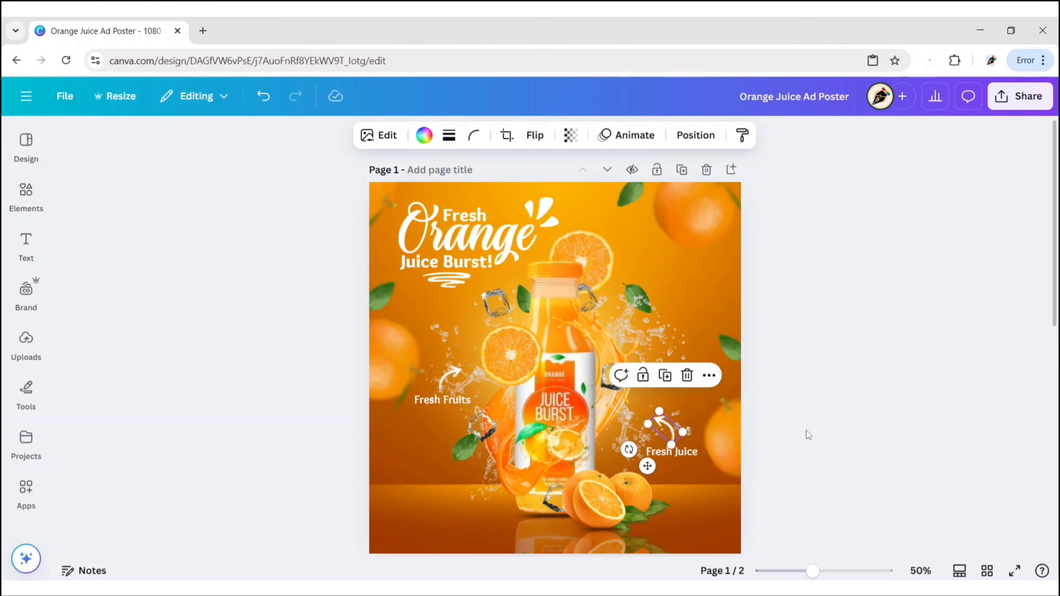
{"action": "left_click", "coordinate": [807, 431]}
Search the graphics for "3d order now button" and add the green 3D "ORDER NOW" button to the poster.
{"action": "left_click", "coordinate": [26, 194]}
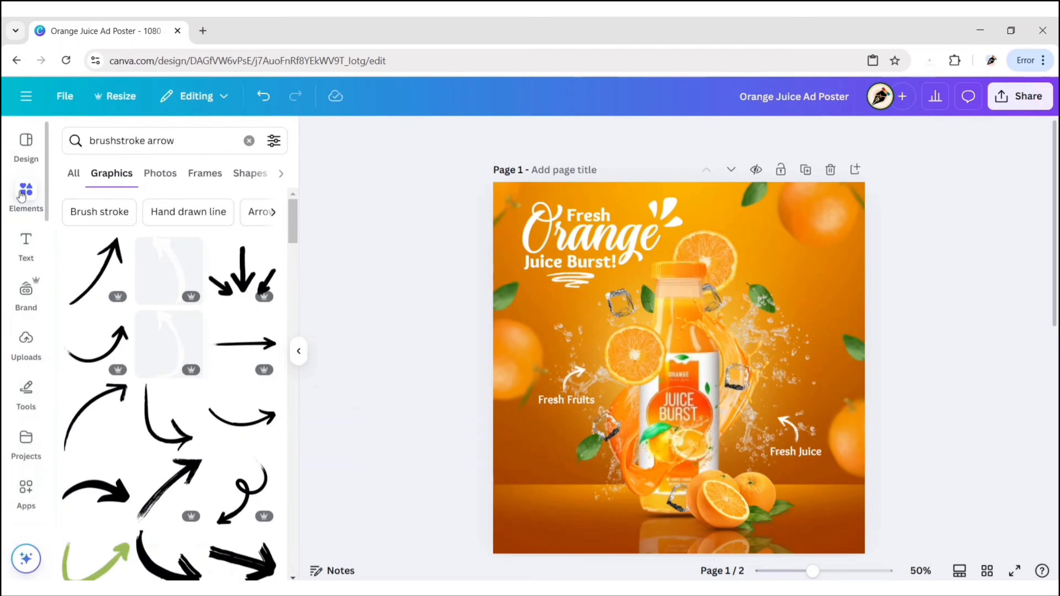
{"action": "left_click", "coordinate": [248, 140]}
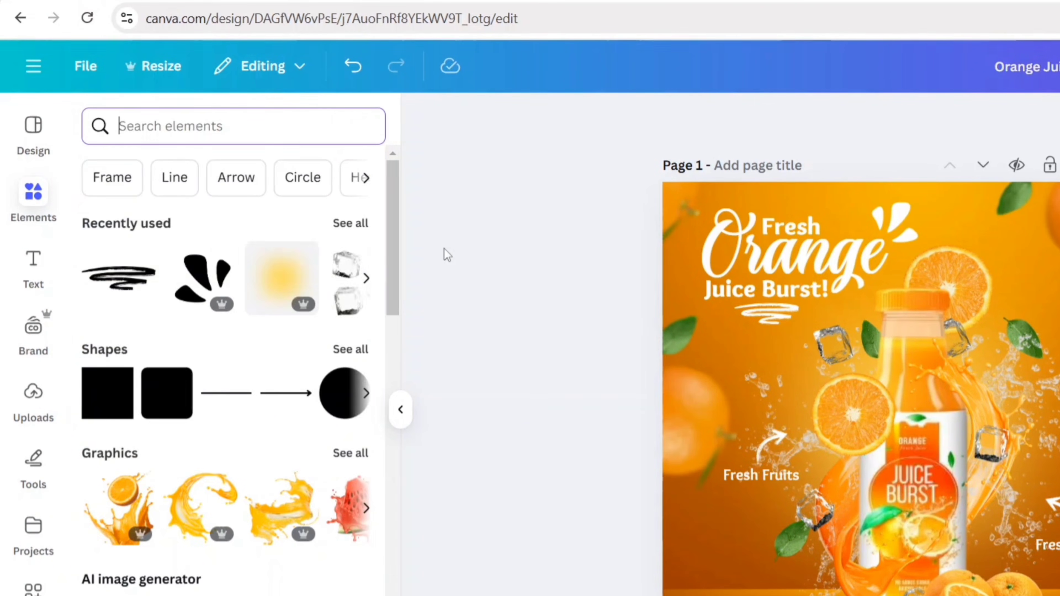
{"action": "type", "text": "3d order now butto"}
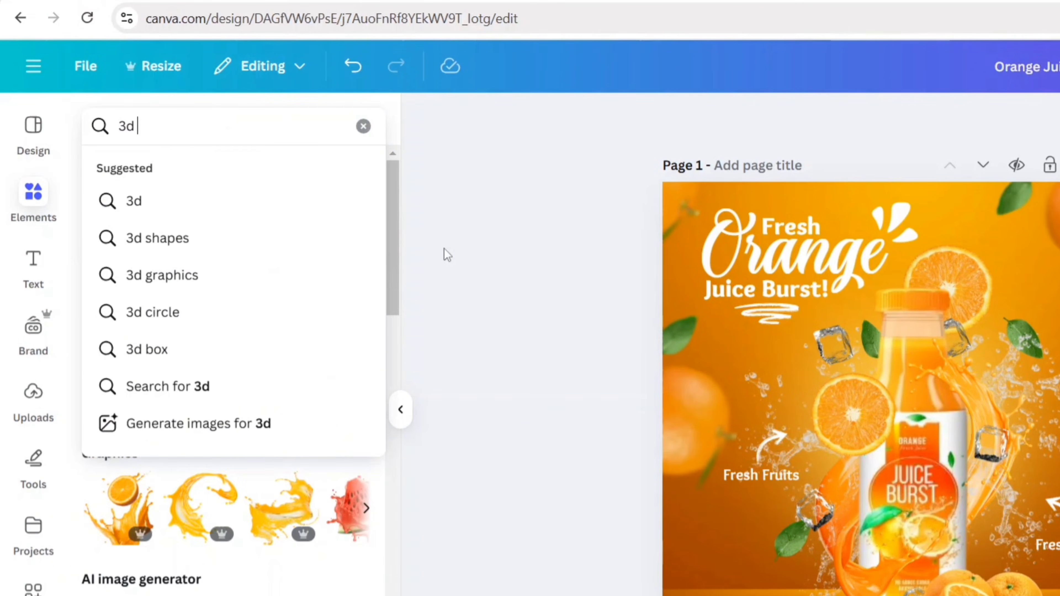
{"action": "type", "text": "n"}
{"action": "key", "text": "Return"}
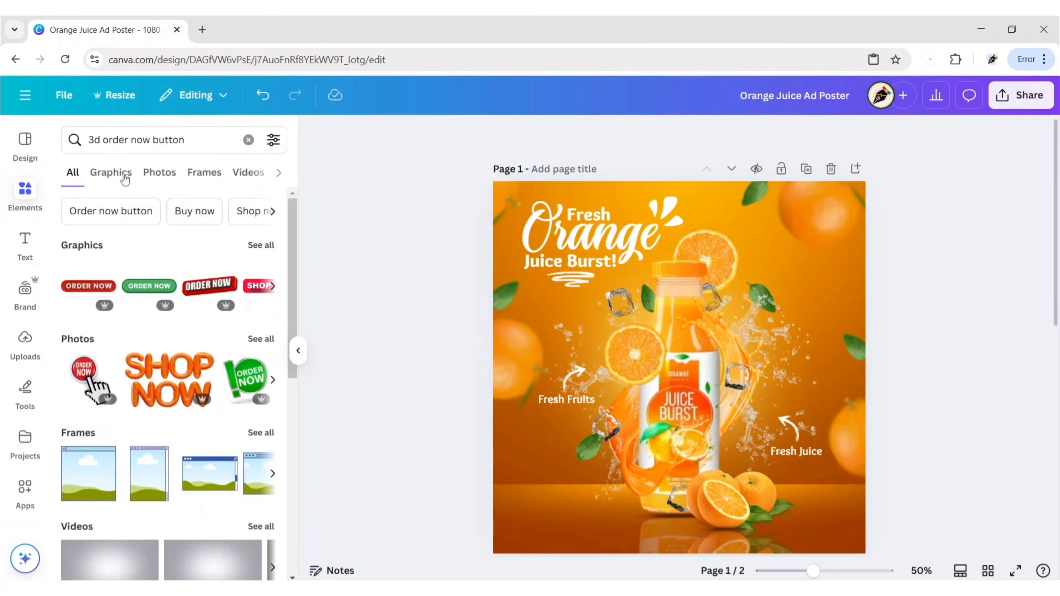
{"action": "left_click", "coordinate": [124, 178]}
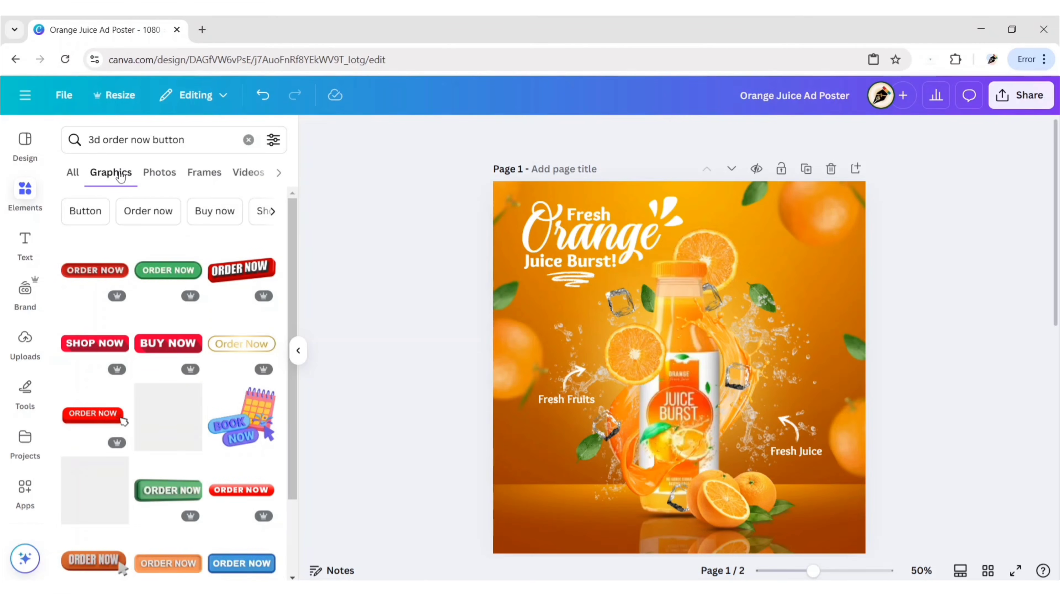
{"action": "left_click", "coordinate": [172, 497]}
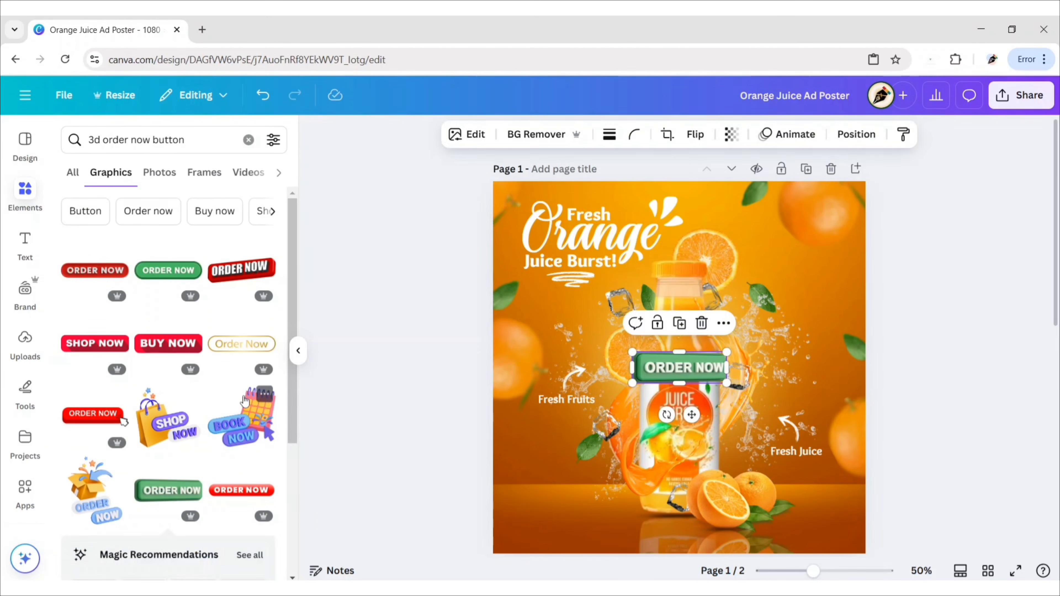
Place the "ORDER NOW" button in the poster's lower-left corner.
{"action": "left_click", "coordinate": [297, 351]}
{"action": "left_click_drag", "start_coordinate": [592, 374], "coordinate": [442, 518]}
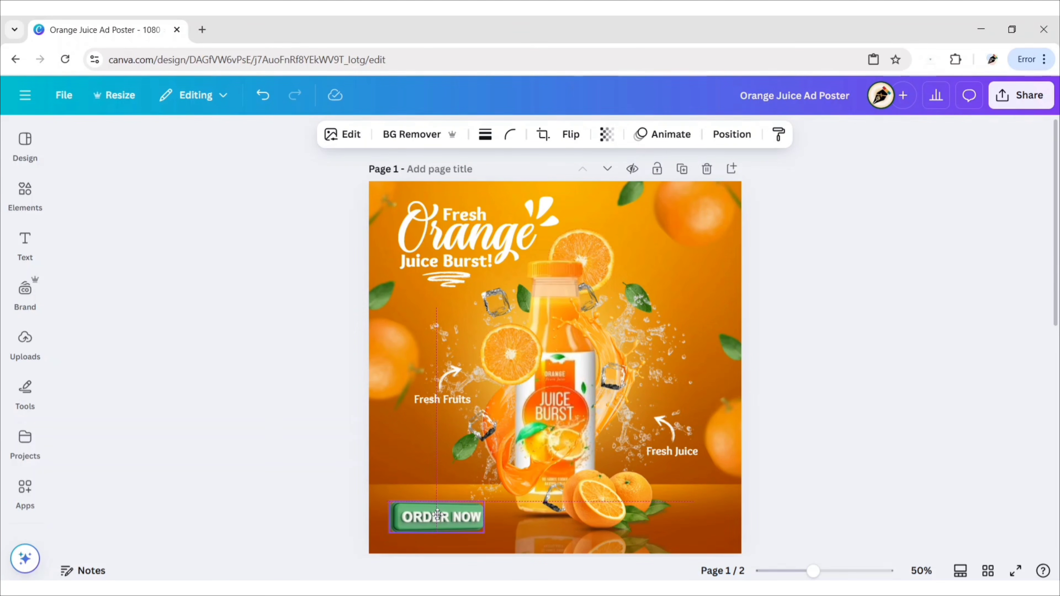
{"action": "left_click", "coordinate": [237, 453]}
Search the graphics for "shadow" and add the soft black shadow with the flat upper edge to the poster.
{"action": "left_click", "coordinate": [25, 192]}
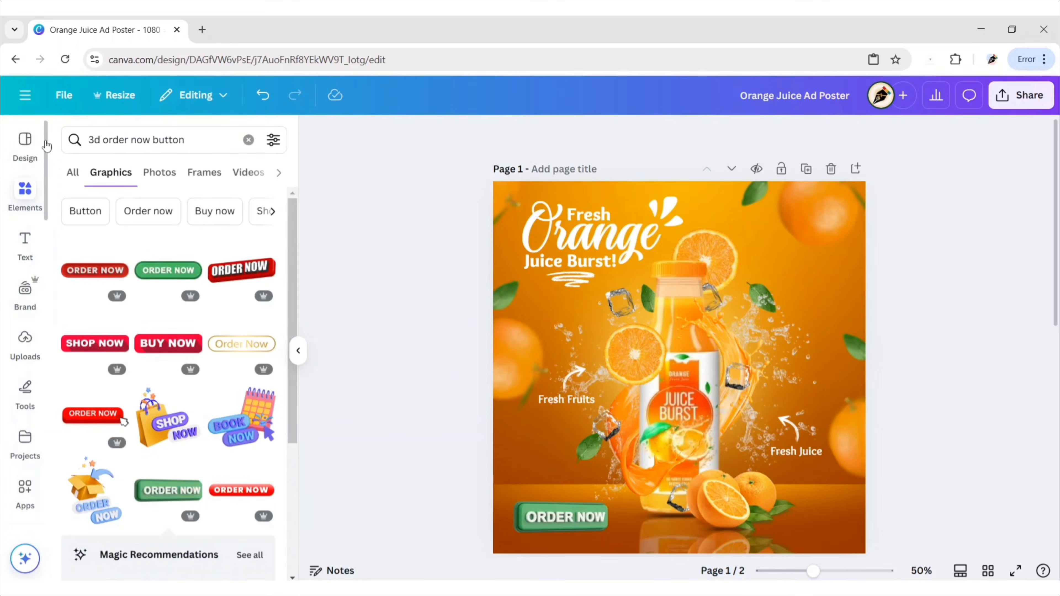
{"action": "left_click", "coordinate": [249, 140]}
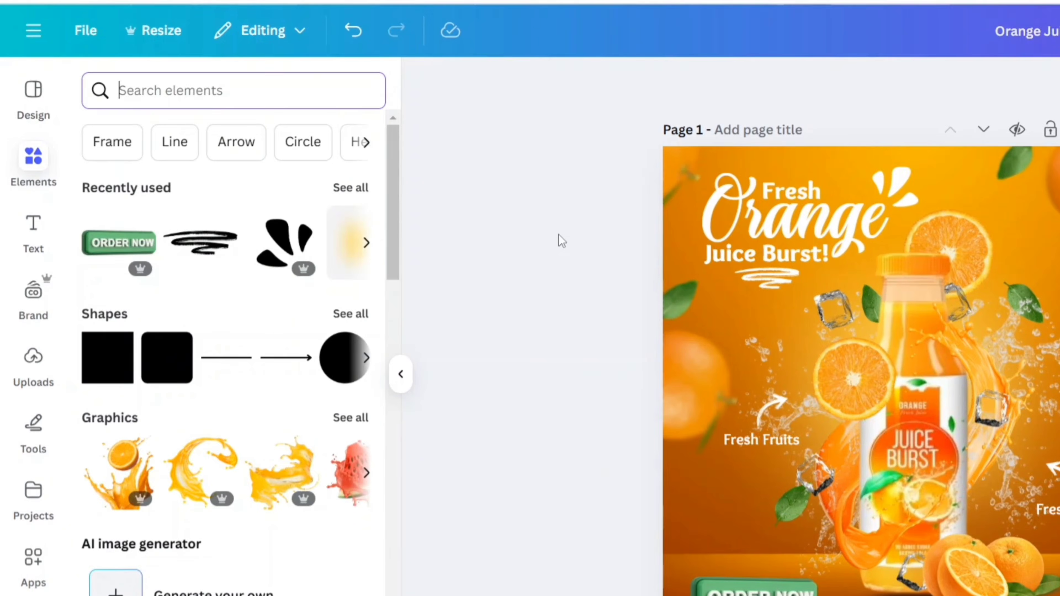
{"action": "type", "text": "shadow"}
{"action": "key", "text": "Return"}
{"action": "left_click", "coordinate": [111, 172]}
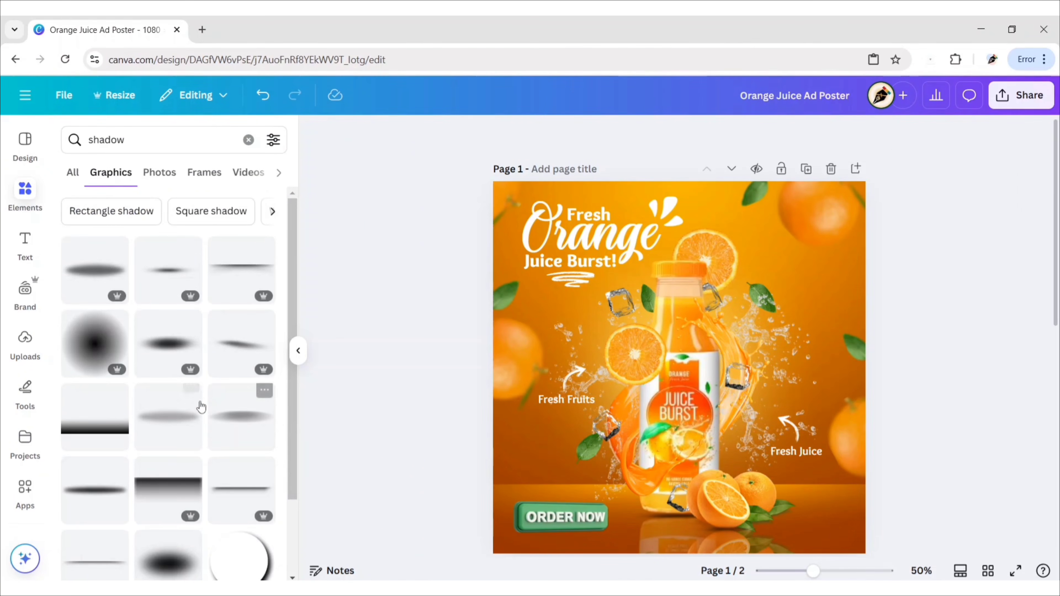
{"action": "scroll", "coordinate": [202, 408], "scroll_direction": "down", "scroll_amount": 5}
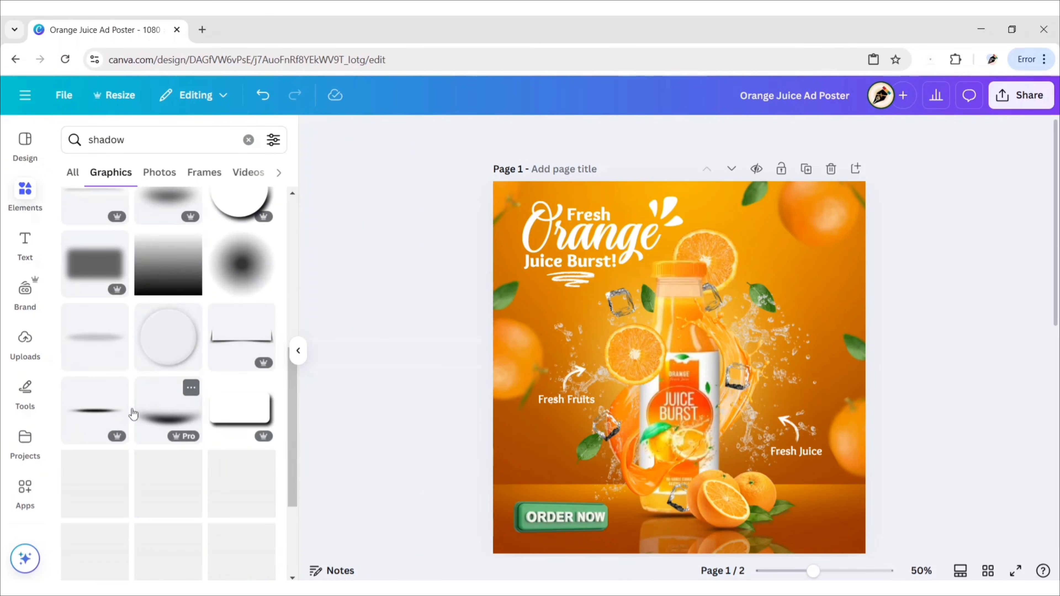
{"action": "left_click", "coordinate": [168, 413]}
Shrink the shadow to slightly wider than the "ORDER NOW" button and place it along the button's lower edge.
{"action": "left_click", "coordinate": [299, 348]}
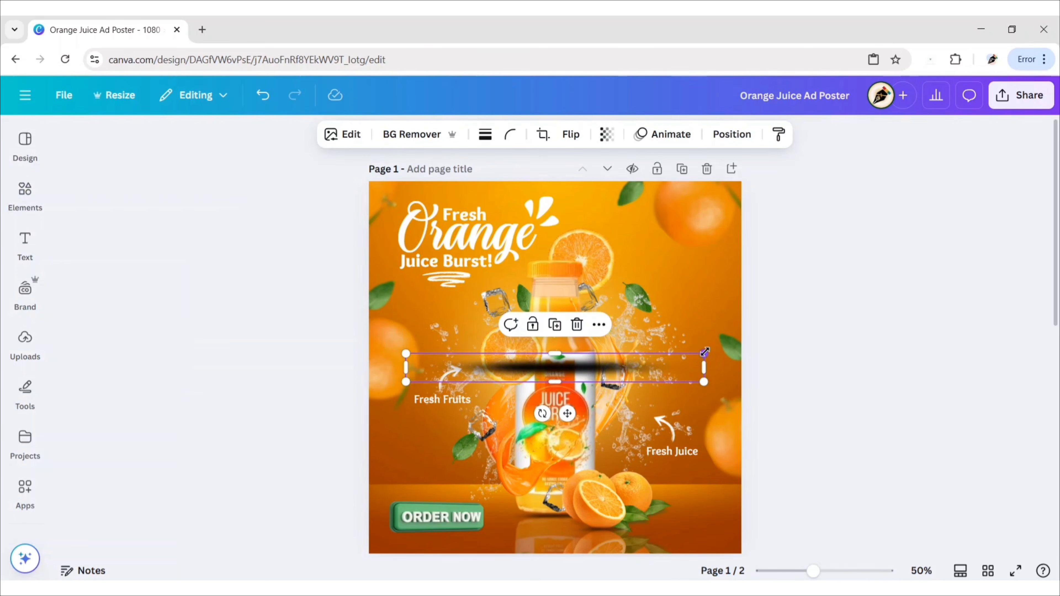
{"action": "left_click_drag", "start_coordinate": [705, 354], "coordinate": [561, 367]}
{"action": "left_click_drag", "start_coordinate": [492, 419], "coordinate": [450, 578]}
{"action": "left_click_drag", "start_coordinate": [521, 541], "coordinate": [480, 540]}
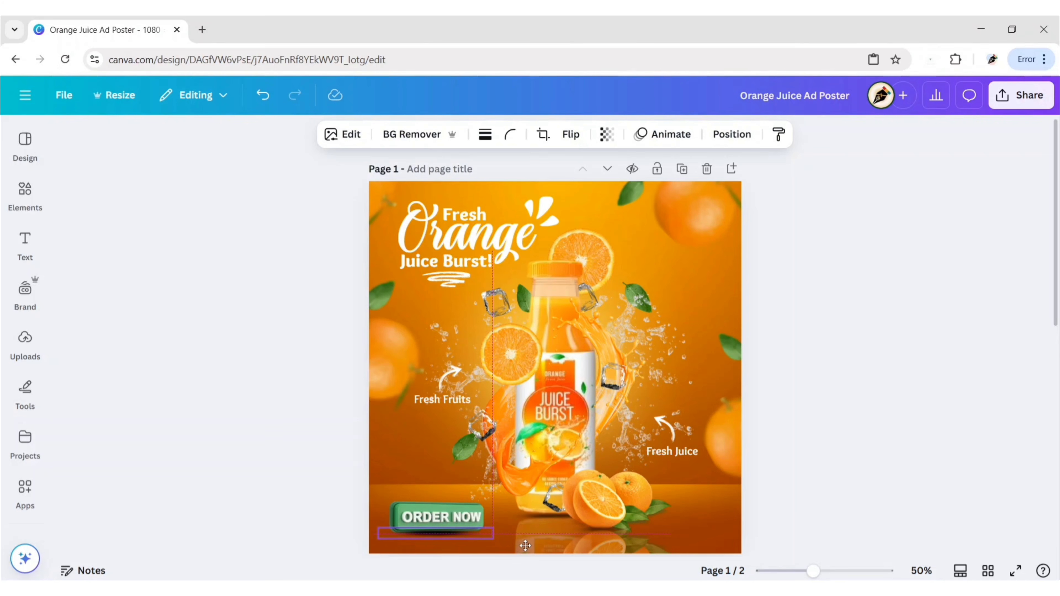
Duplicate the "ORDER NOW" button, flip the copy vertically and place it directly beneath the original as a reflection.
{"action": "left_click", "coordinate": [447, 520]}
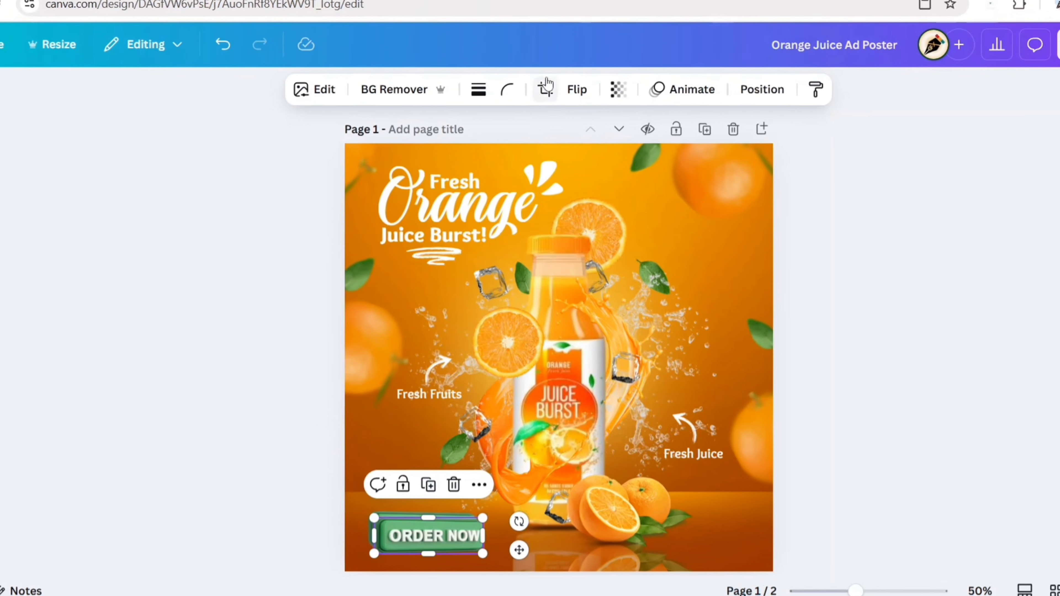
{"action": "left_click", "coordinate": [571, 134]}
{"action": "left_click", "coordinate": [589, 137]}
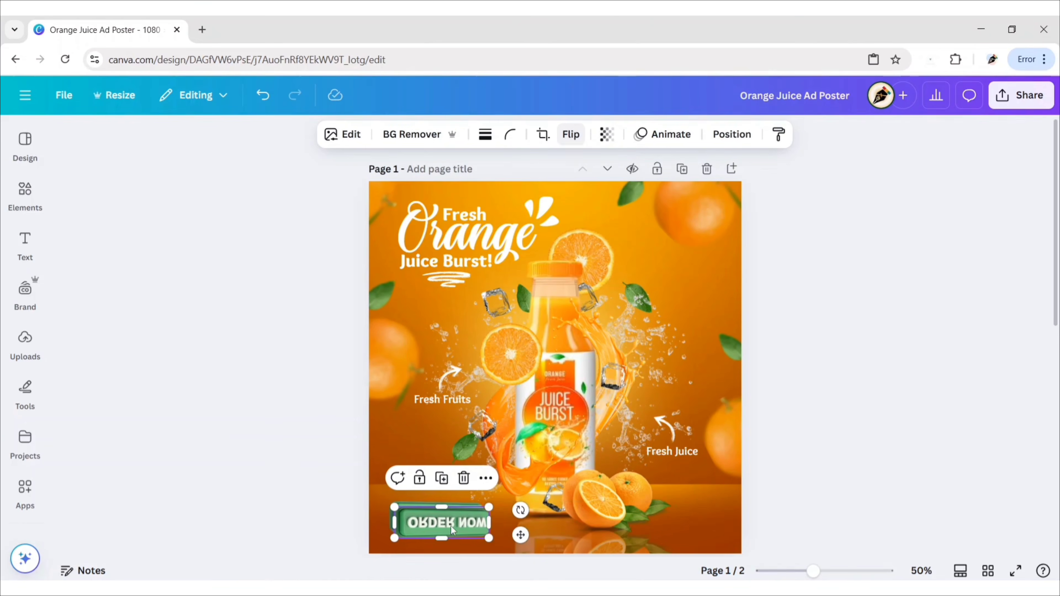
{"action": "left_click_drag", "start_coordinate": [433, 548], "coordinate": [429, 580]}
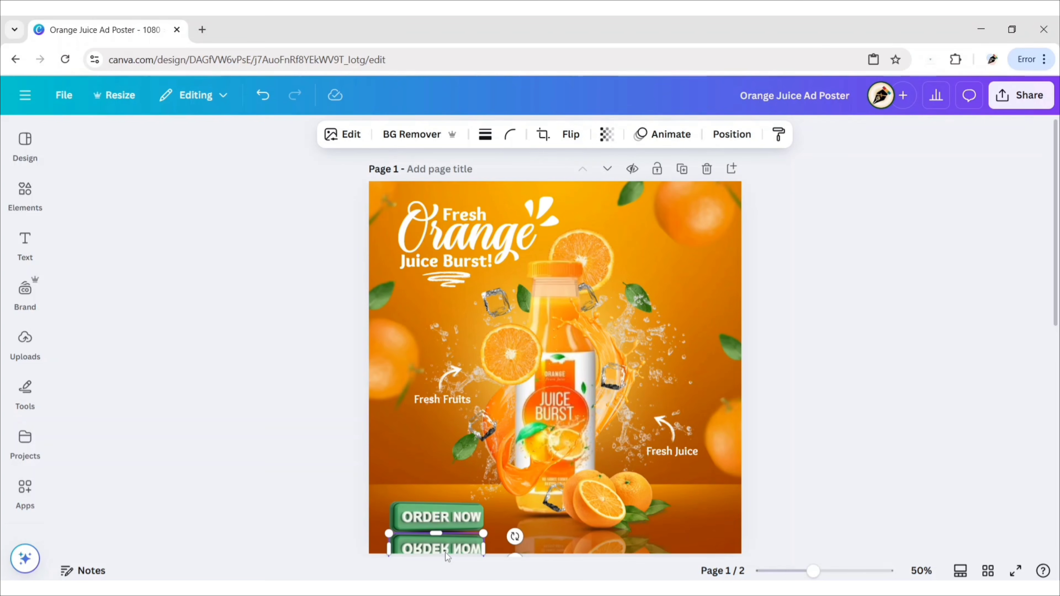
Set the flipped button copy's transparency to 20.
{"action": "left_click", "coordinate": [607, 135]}
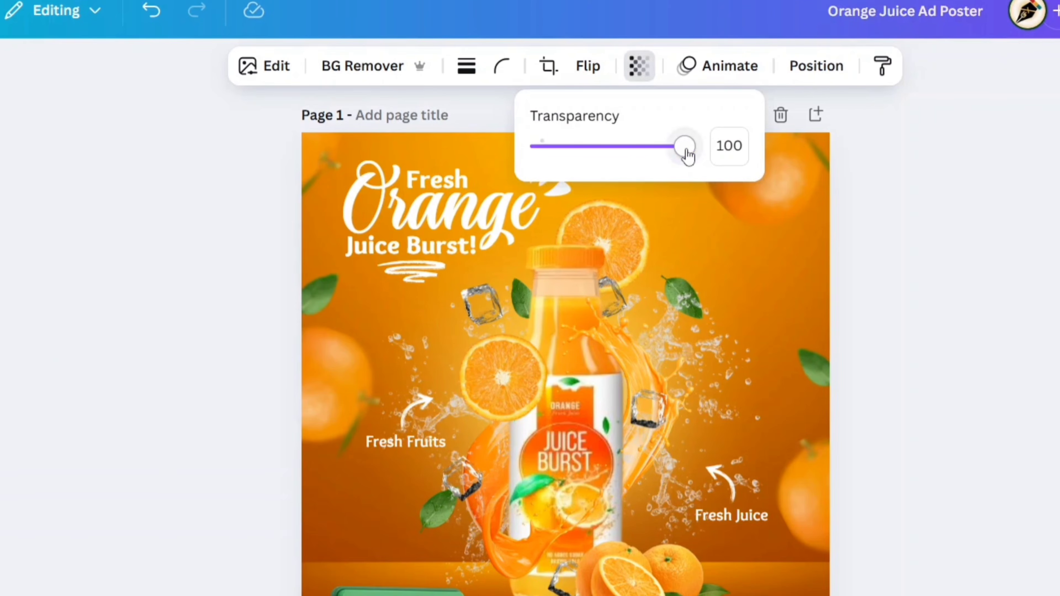
{"action": "left_click_drag", "start_coordinate": [641, 191], "coordinate": [615, 204]}
{"action": "left_click_drag", "start_coordinate": [650, 168], "coordinate": [587, 184]}
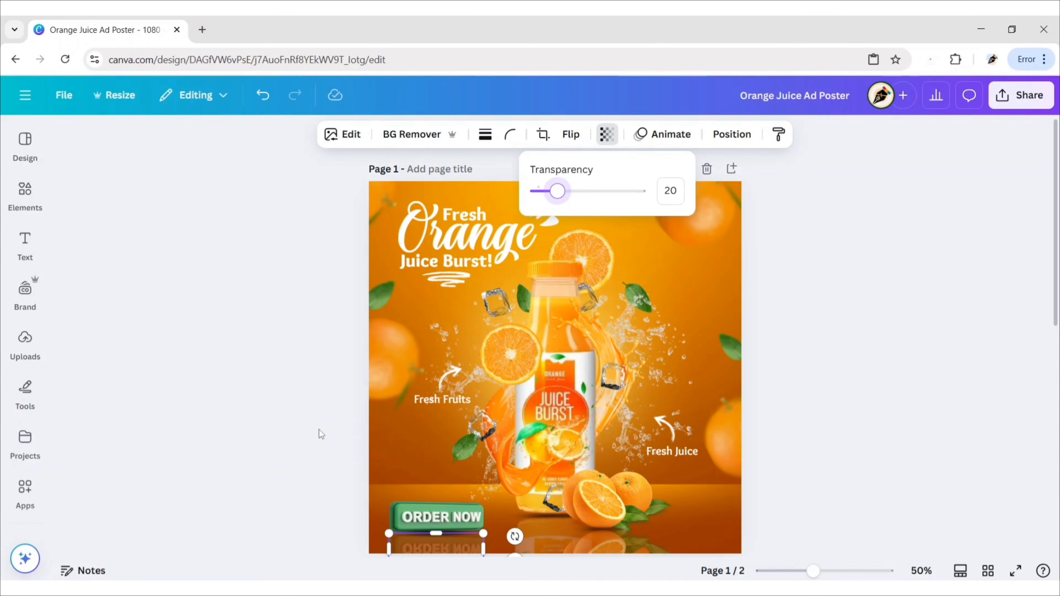
{"action": "left_click", "coordinate": [319, 429]}
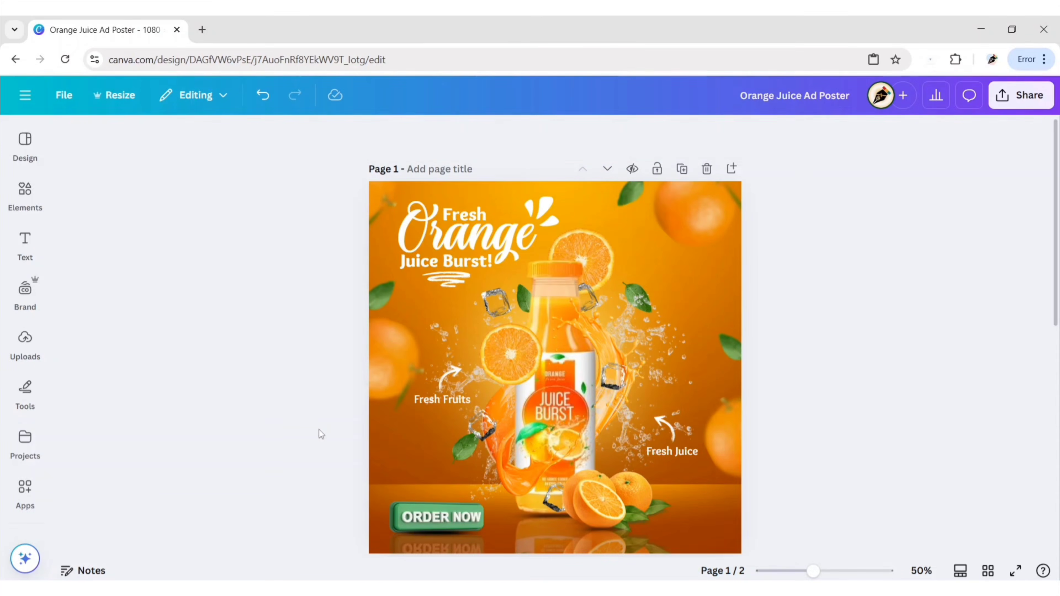
Search the graphics for "comic script bubble" and add the white cloud-shaped thought bubble with the black outline.
{"action": "left_click", "coordinate": [43, 192]}
{"action": "left_click", "coordinate": [248, 138]}
{"action": "type", "text": "comic sc"}
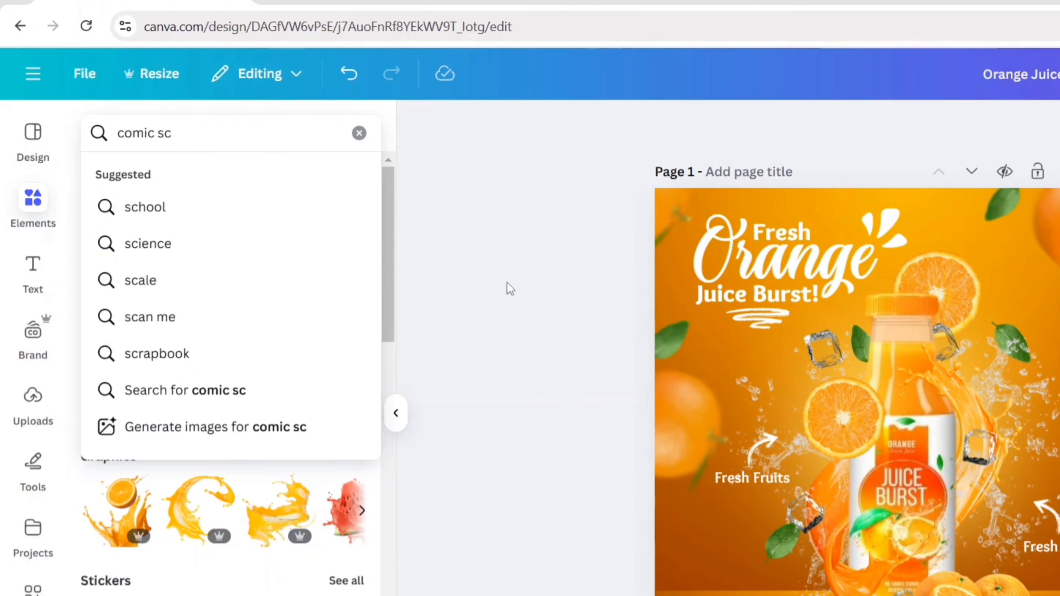
{"action": "type", "text": "ript bubble"}
{"action": "key", "text": "Return"}
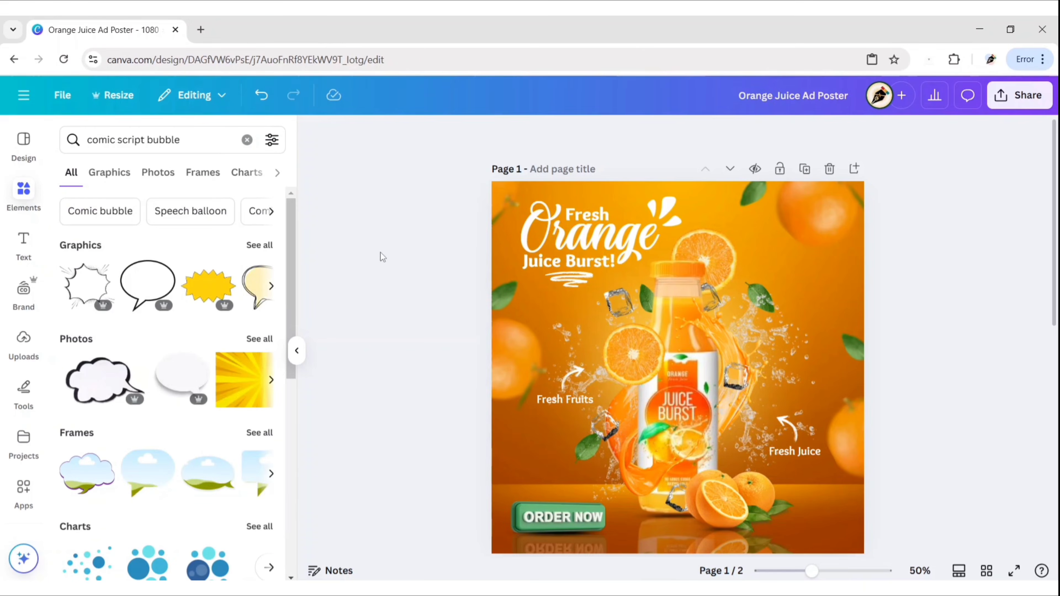
{"action": "left_click", "coordinate": [126, 173]}
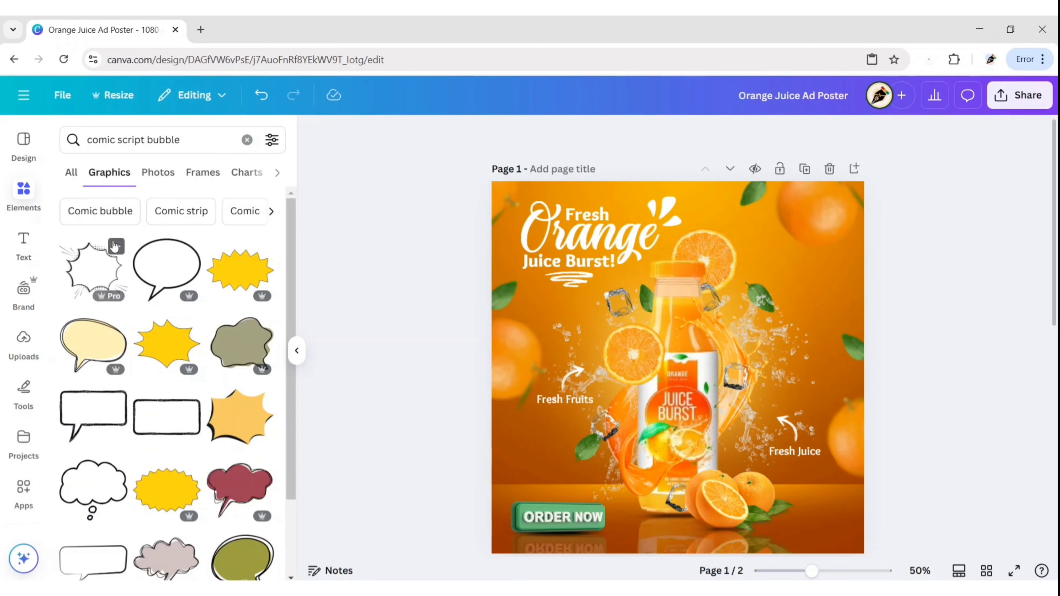
{"action": "scroll", "coordinate": [154, 372], "scroll_direction": "down", "scroll_amount": 6}
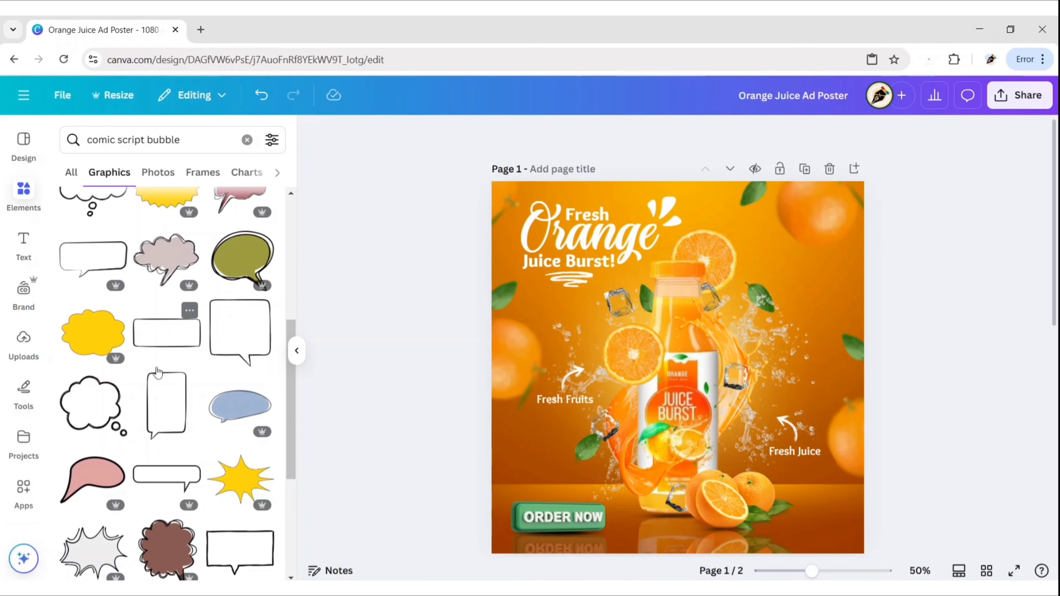
{"action": "left_click", "coordinate": [105, 411]}
Move the thought bubble to the upper right of the bottle and flip it horizontally so its tail points toward the bottle.
{"action": "left_click", "coordinate": [296, 351]}
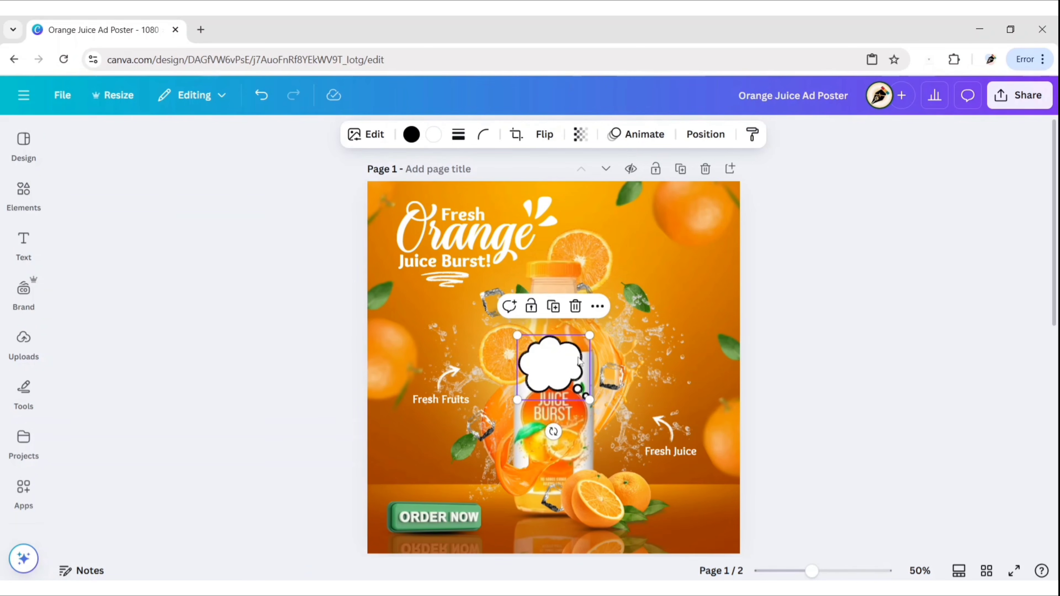
{"action": "left_click_drag", "start_coordinate": [579, 360], "coordinate": [691, 290]}
{"action": "left_click", "coordinate": [544, 135]}
{"action": "left_click", "coordinate": [547, 171]}
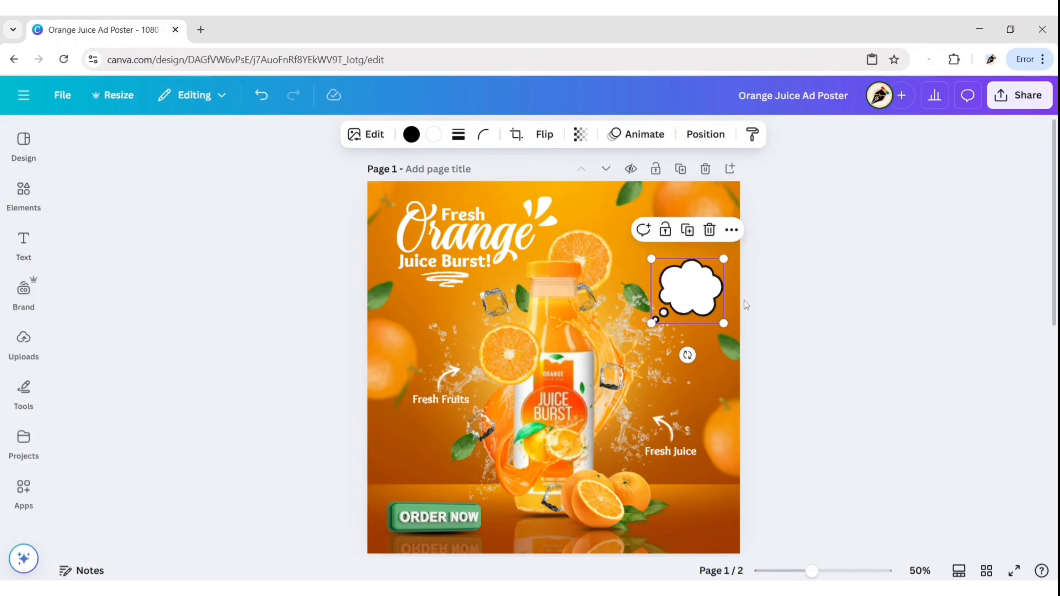
Recolour the thought bubble's outline with the dark green sampled from the "ORDER NOW" button's edge.
{"action": "left_click", "coordinate": [412, 134]}
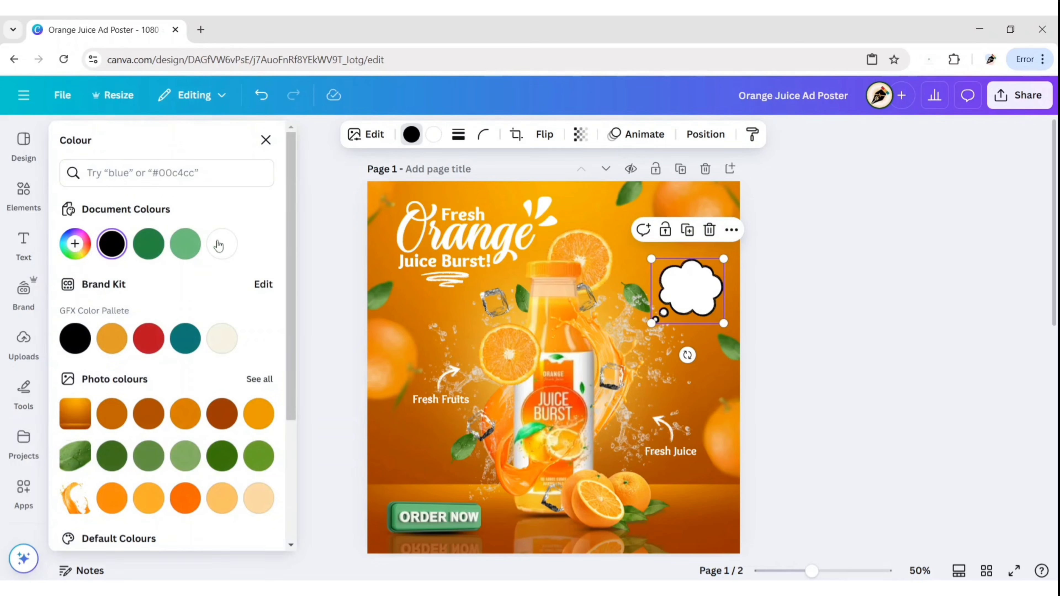
{"action": "left_click", "coordinate": [74, 244]}
{"action": "left_click", "coordinate": [249, 386]}
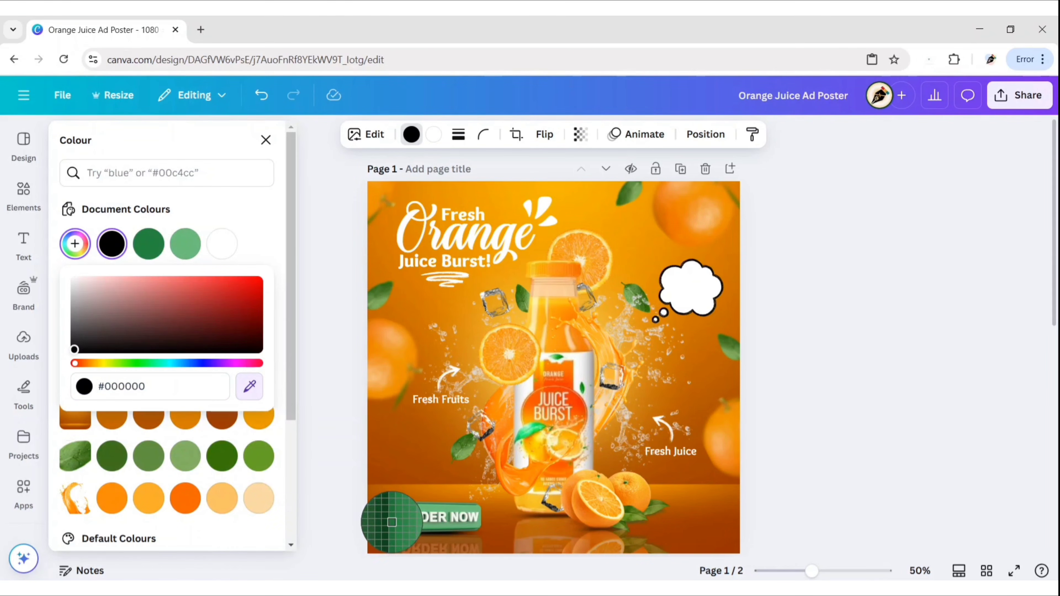
{"action": "left_click", "coordinate": [394, 521]}
Change the thought bubble's white fill to the light green sampled from the "ORDER NOW" button's face.
{"action": "left_click", "coordinate": [434, 134]}
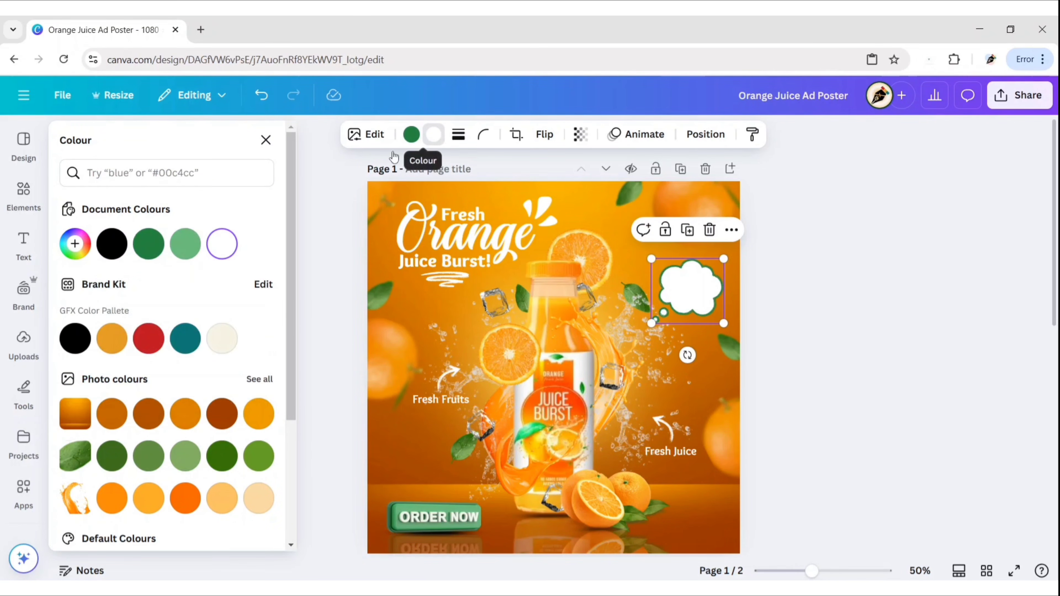
{"action": "left_click", "coordinate": [74, 245]}
{"action": "left_click", "coordinate": [250, 387]}
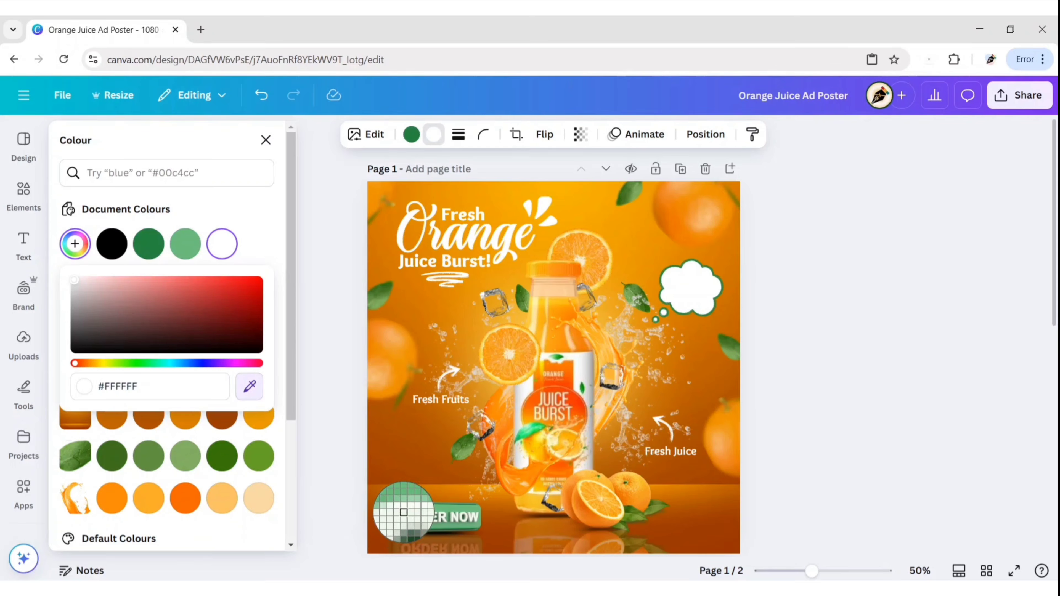
{"action": "left_click", "coordinate": [397, 518]}
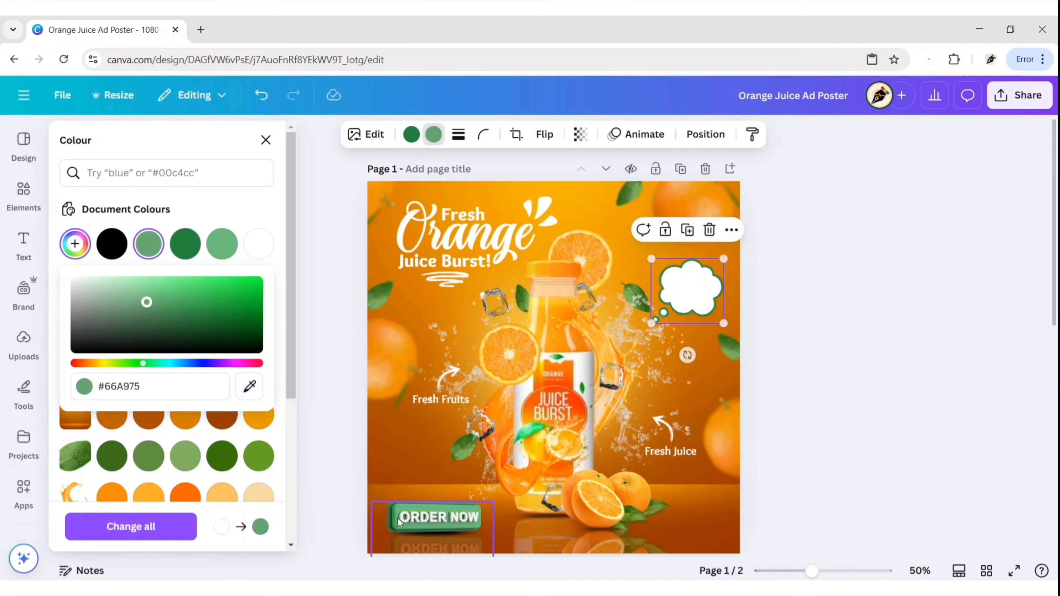
{"action": "key", "text": "Escape"}
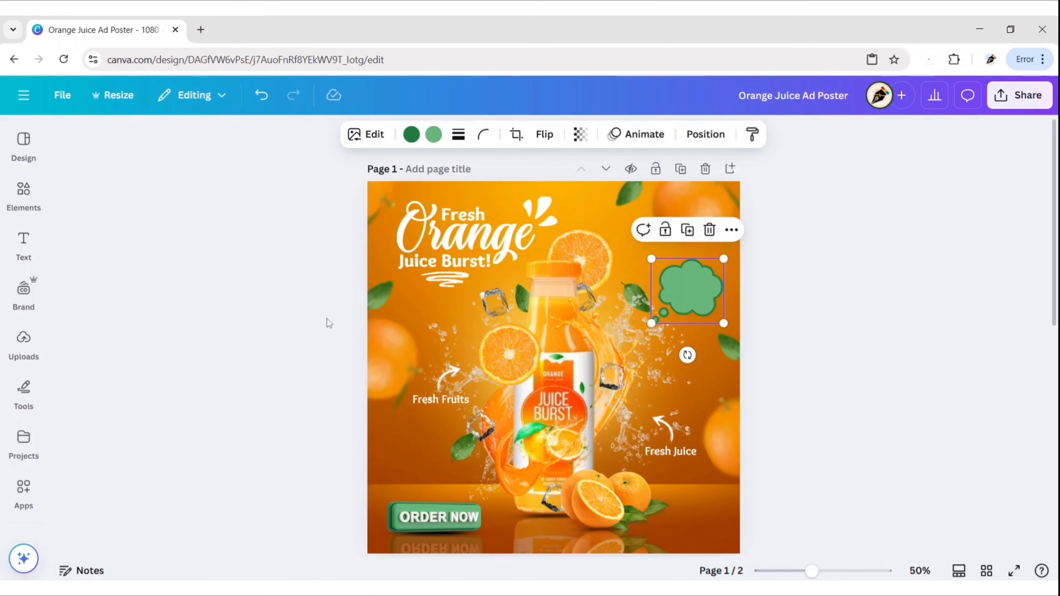
{"action": "left_click", "coordinate": [327, 318]}
Duplicate the "Fresh Fruits" text, move the copy just below the thought bubble and replace its wording with "$15".
{"action": "left_click", "coordinate": [440, 400]}
{"action": "left_click", "coordinate": [461, 366]}
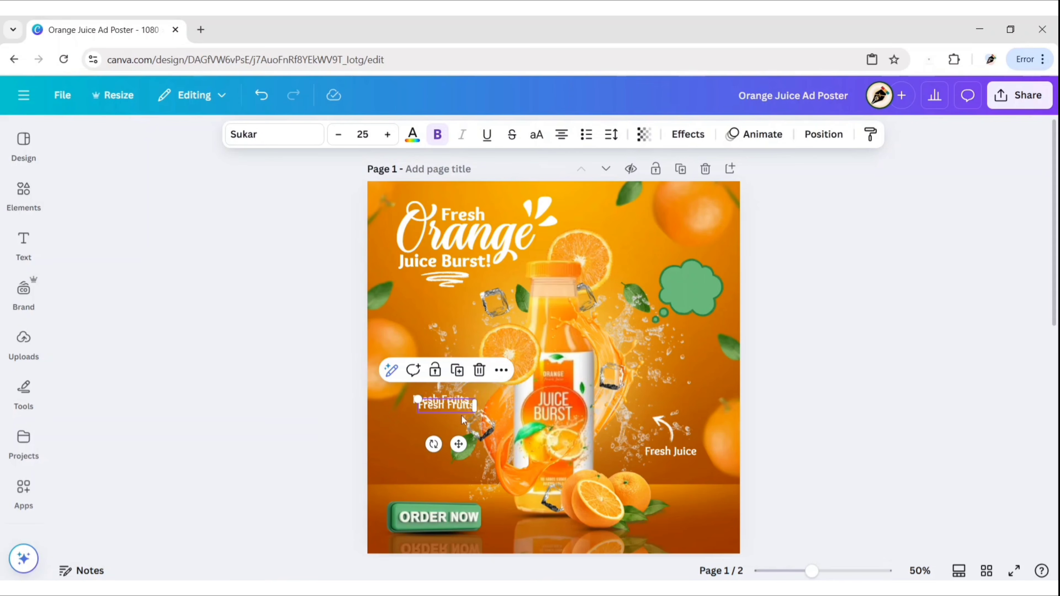
{"action": "left_click_drag", "start_coordinate": [443, 400], "coordinate": [704, 330]}
{"action": "double_click", "coordinate": [704, 330]}
{"action": "key", "text": "BackSpace"}
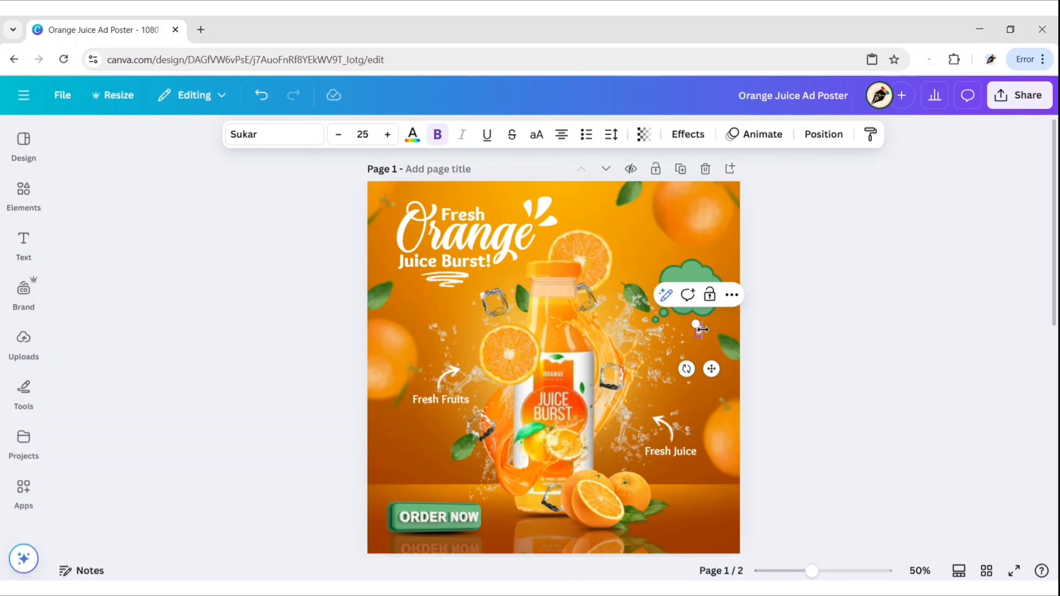
Change the "$15" text's font to Poppins in the Bold weight.
{"action": "left_click", "coordinate": [275, 135]}
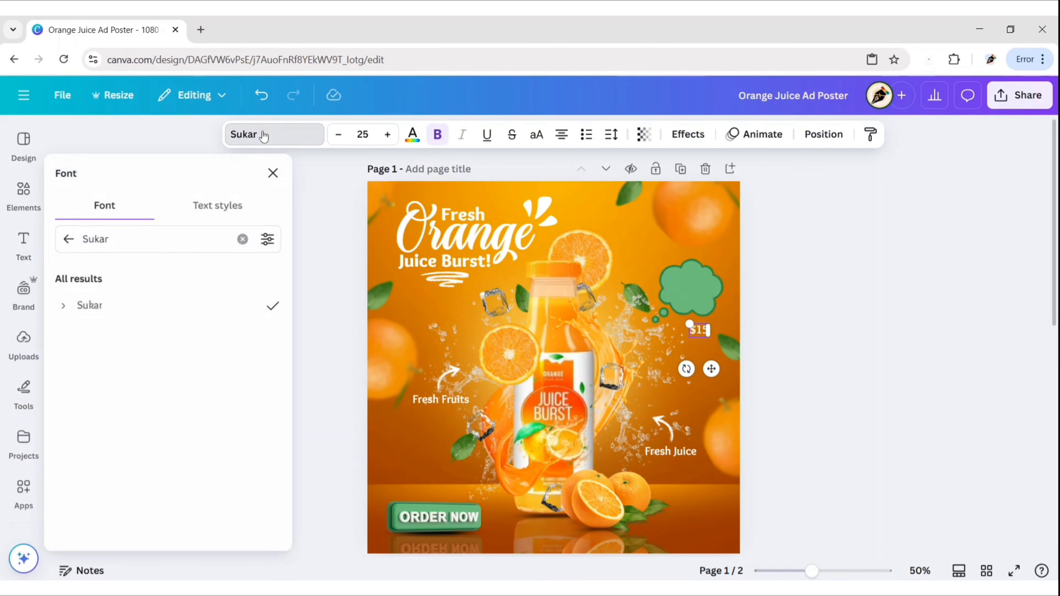
{"action": "left_click", "coordinate": [243, 239]}
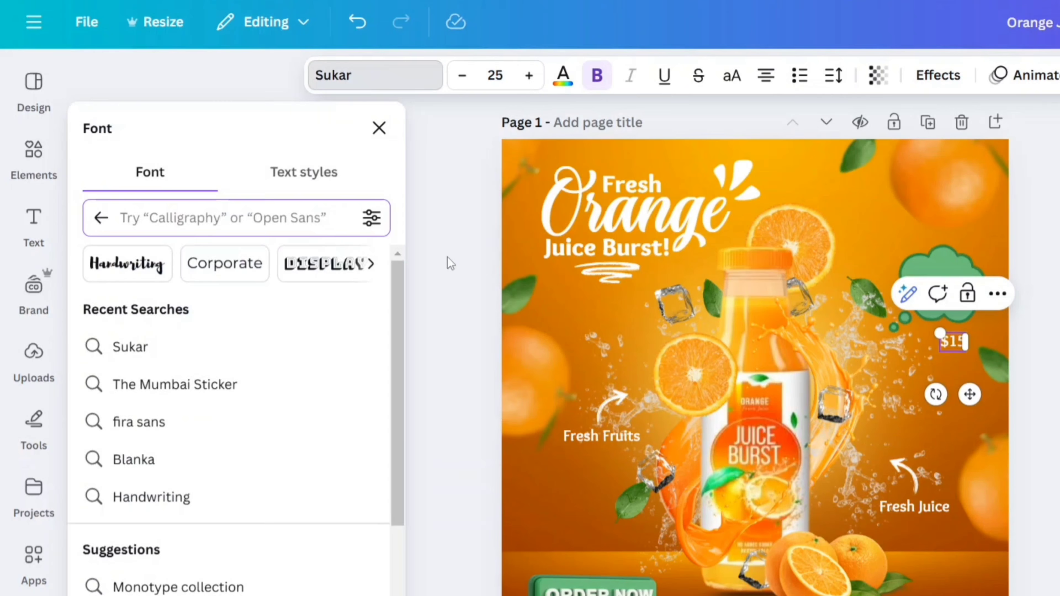
{"action": "type", "text": "poppins"}
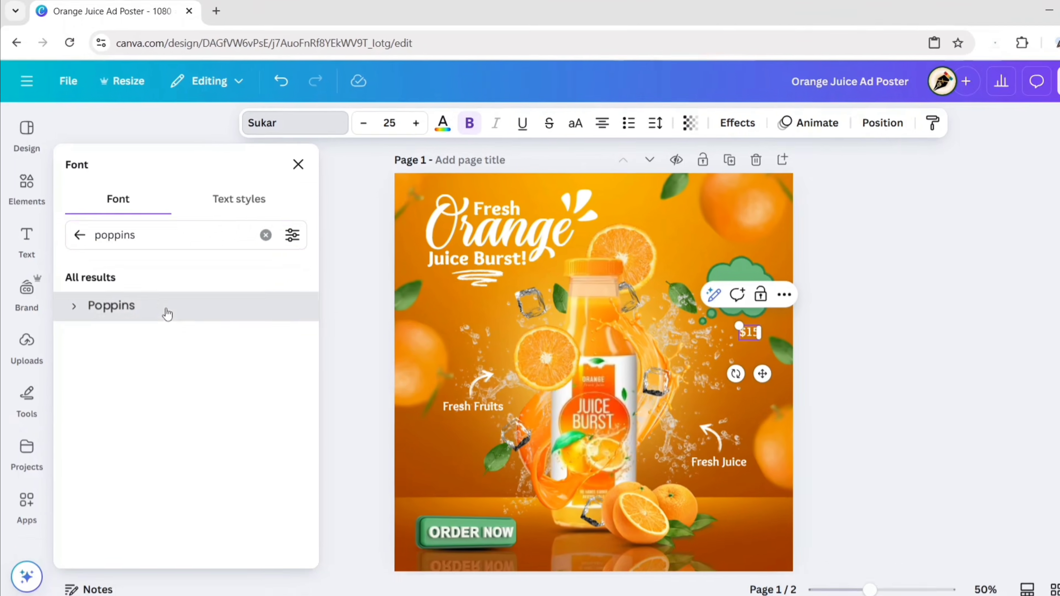
{"action": "left_click", "coordinate": [196, 308]}
{"action": "left_click", "coordinate": [94, 308]}
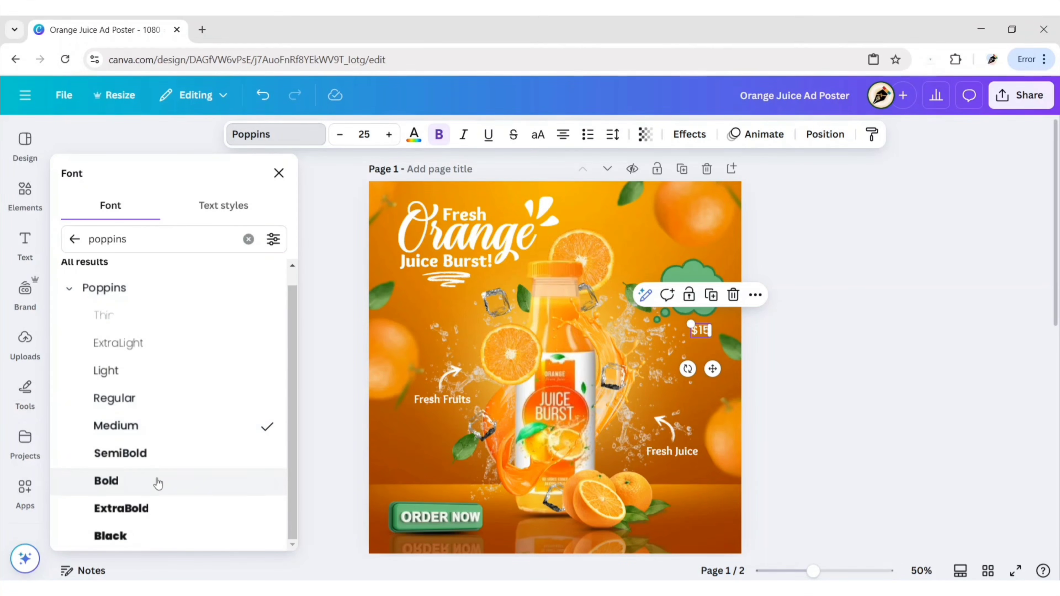
{"action": "left_click", "coordinate": [158, 484]}
{"action": "left_click", "coordinate": [279, 172]}
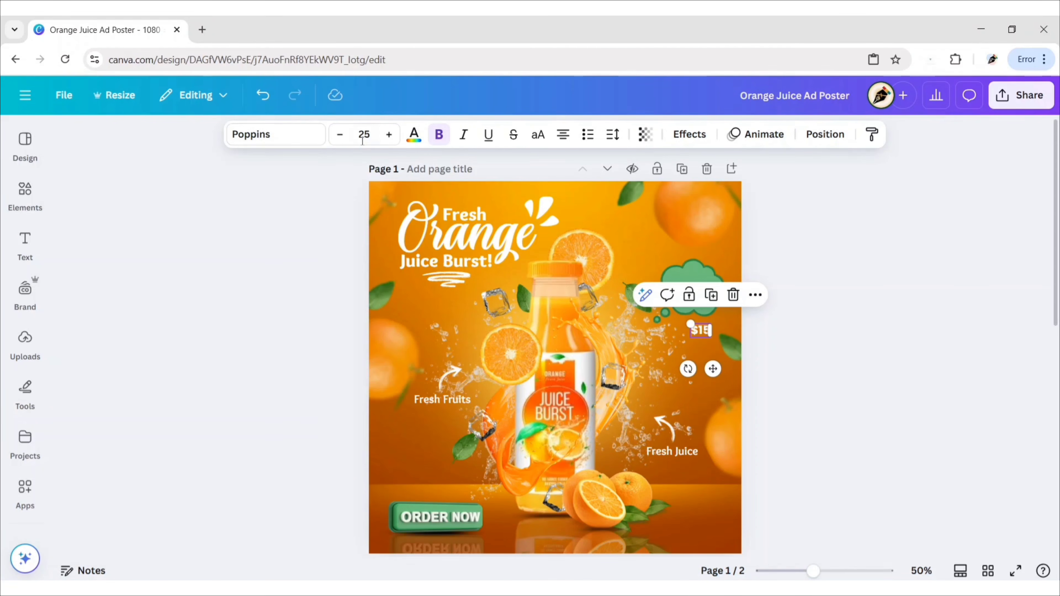
Set the "$15" text's size to 50 and centre it inside the green thought bubble.
{"action": "type", "text": "50"}
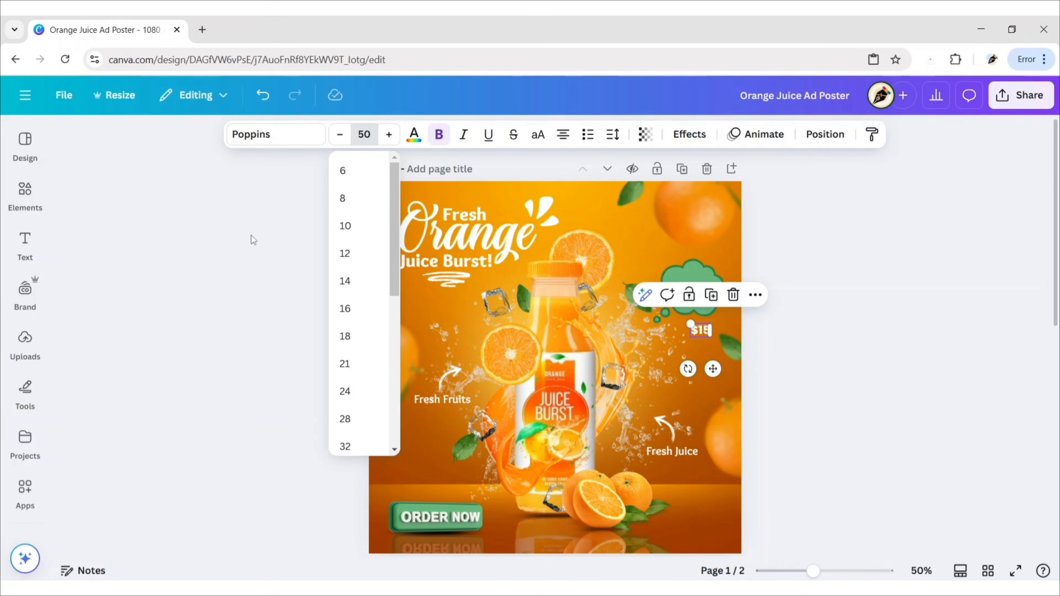
{"action": "key", "text": "Return"}
{"action": "left_click_drag", "start_coordinate": [711, 371], "coordinate": [705, 368]}
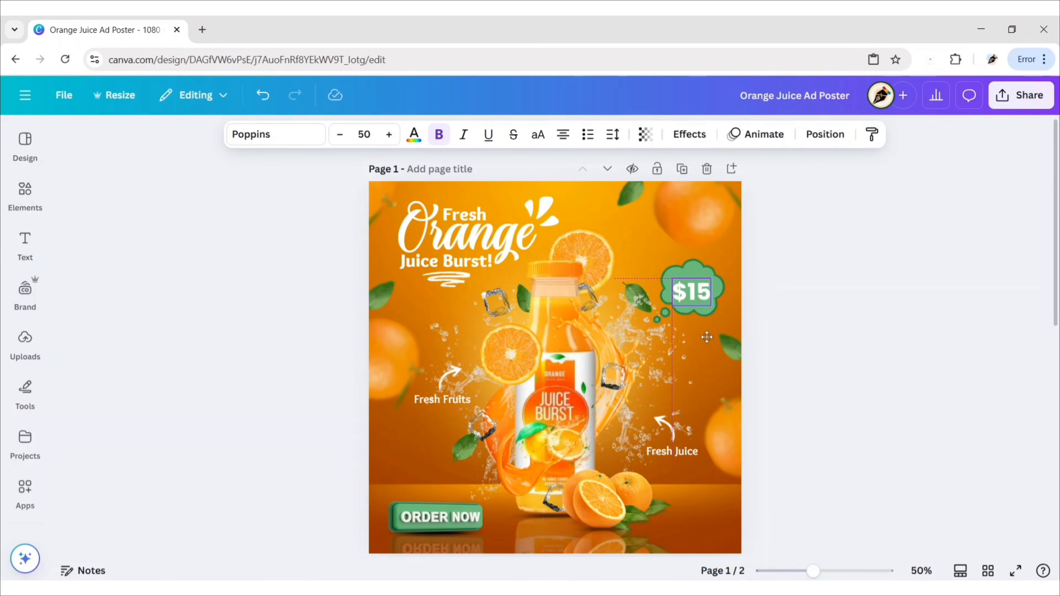
{"action": "left_click", "coordinate": [177, 229]}
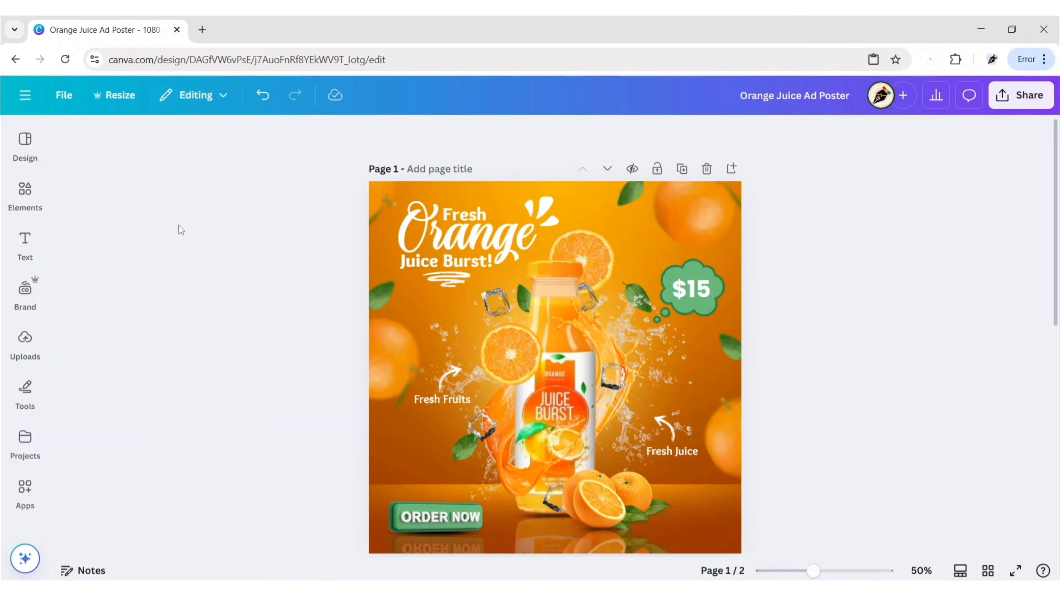
Find a "round label tag" graphic, add the plain orange round label and place it above the "ORDER NOW" button.
{"action": "left_click", "coordinate": [25, 195]}
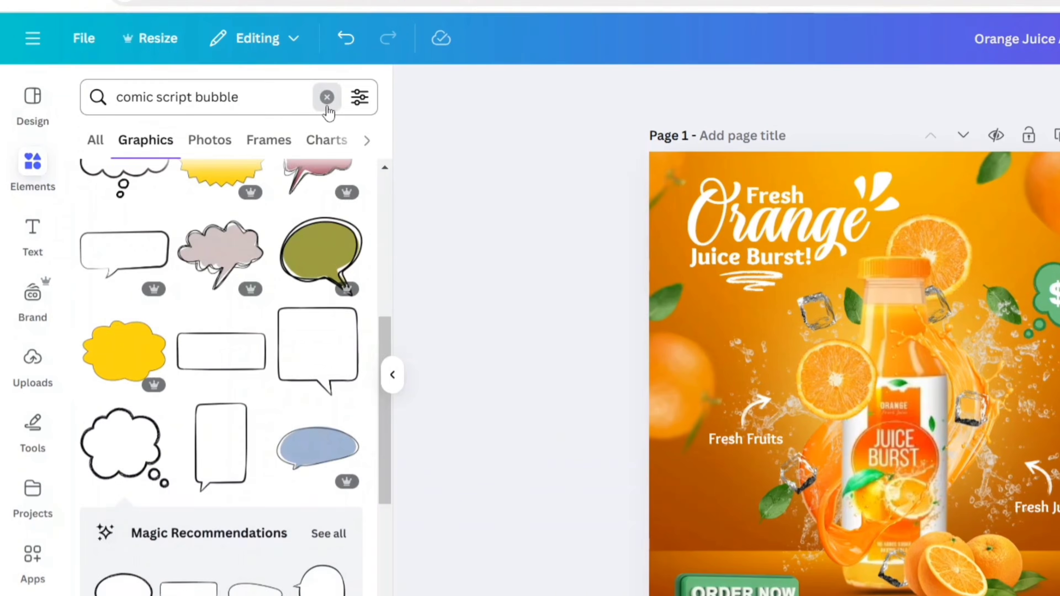
{"action": "left_click", "coordinate": [327, 97]}
{"action": "type", "text": "round label tag"}
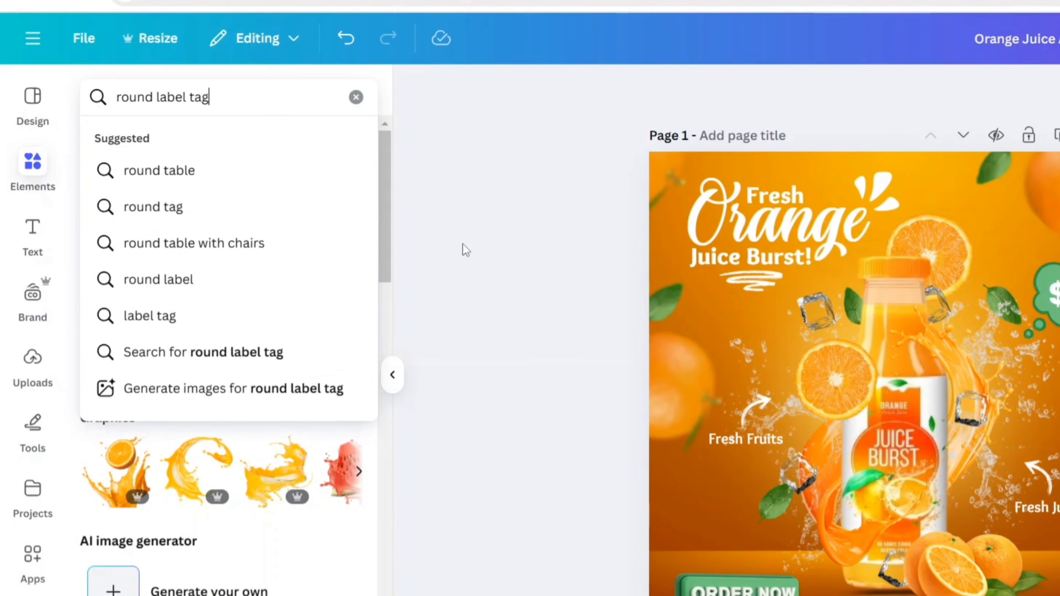
{"action": "key", "text": "Return"}
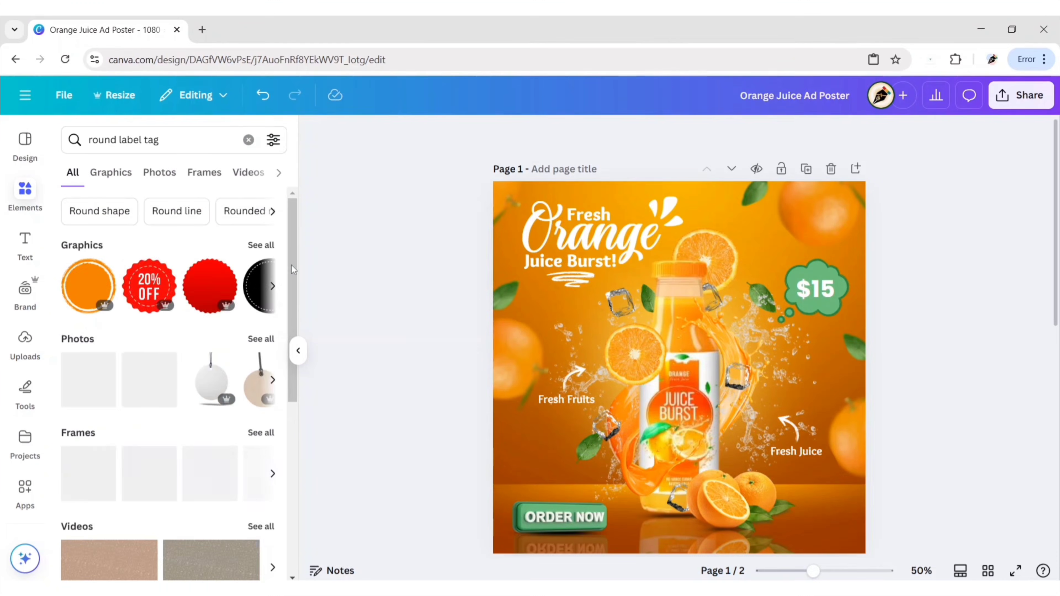
{"action": "left_click", "coordinate": [147, 140]}
{"action": "left_click", "coordinate": [97, 264]}
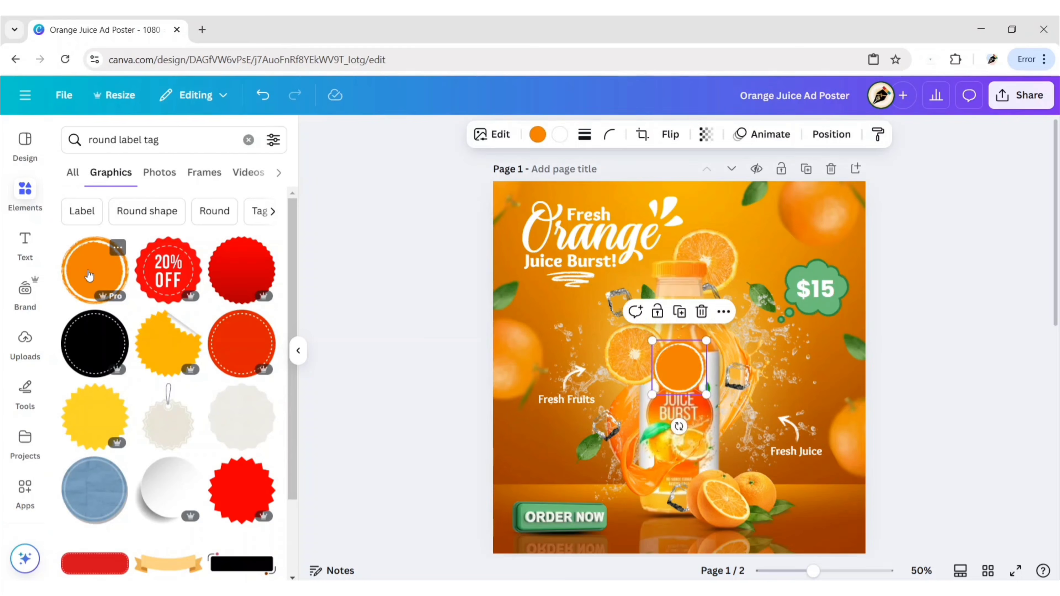
{"action": "left_click", "coordinate": [298, 351]}
{"action": "left_click_drag", "start_coordinate": [553, 417], "coordinate": [412, 450]}
Recolour the round label with the document's light green for the fill and dark green #248542 for its white ring.
{"action": "left_click", "coordinate": [413, 135]}
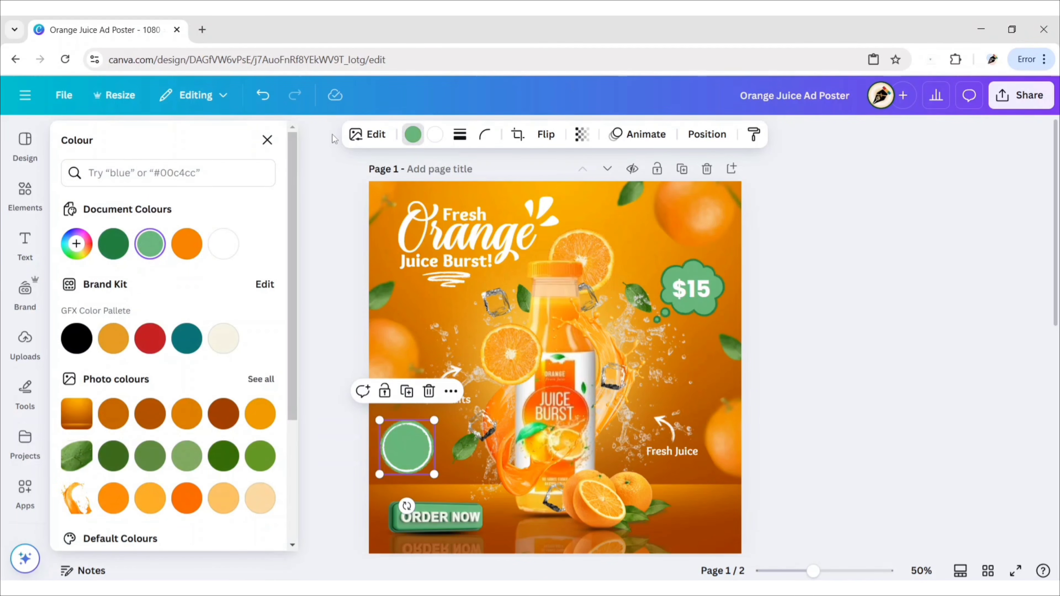
{"action": "left_click", "coordinate": [441, 135]}
{"action": "left_click", "coordinate": [113, 244]}
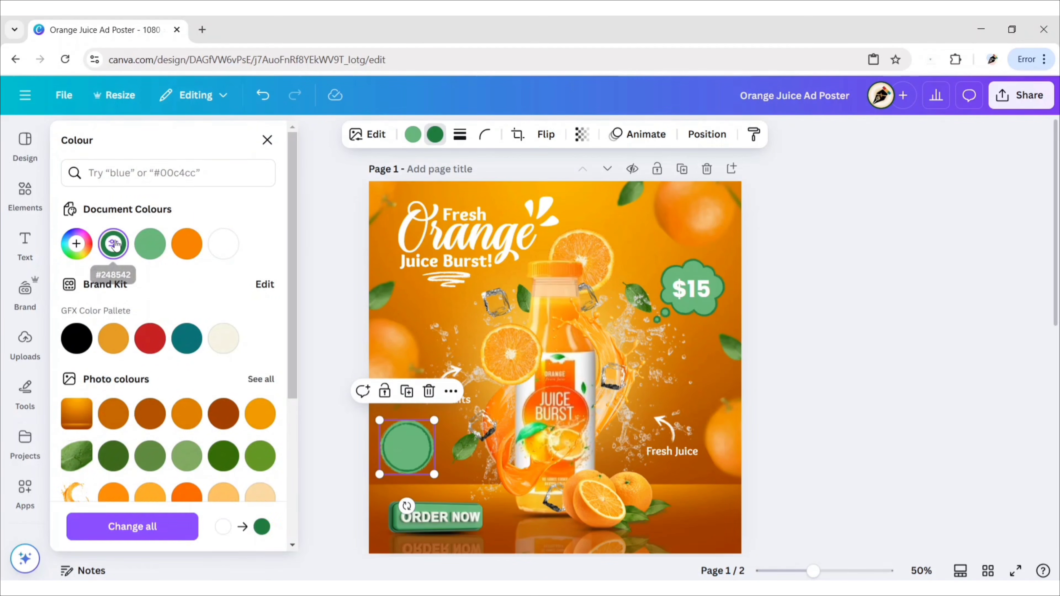
{"action": "left_click", "coordinate": [267, 140]}
{"action": "left_click", "coordinate": [272, 346]}
Duplicate the "$15" text, move the copy onto the round green label and replace its wording with "20% OFF".
{"action": "left_click", "coordinate": [691, 294]}
{"action": "left_click", "coordinate": [703, 248]}
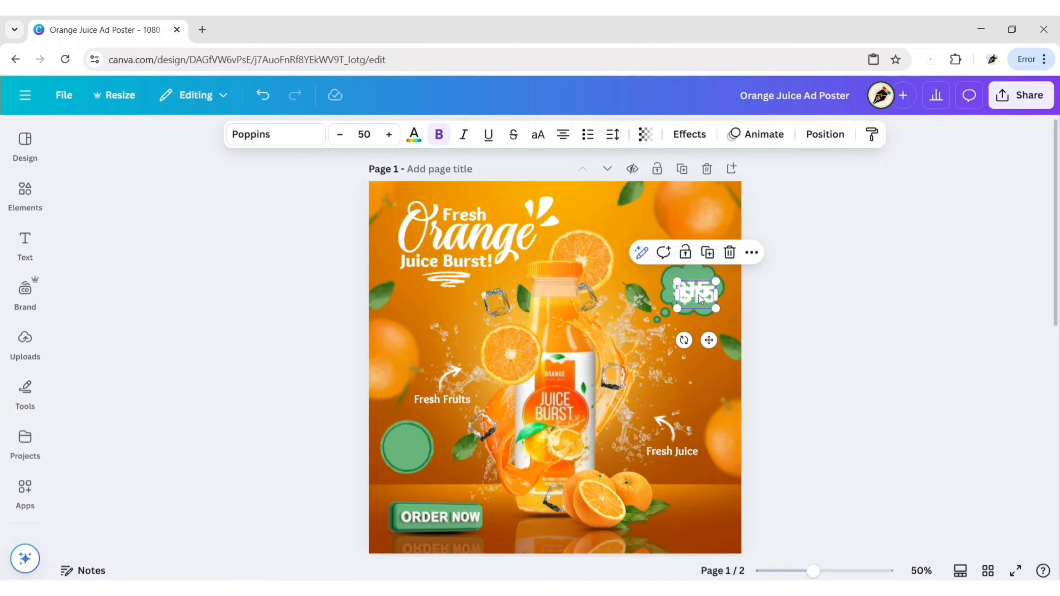
{"action": "left_click_drag", "start_coordinate": [700, 295], "coordinate": [402, 448]}
{"action": "double_click", "coordinate": [403, 448]}
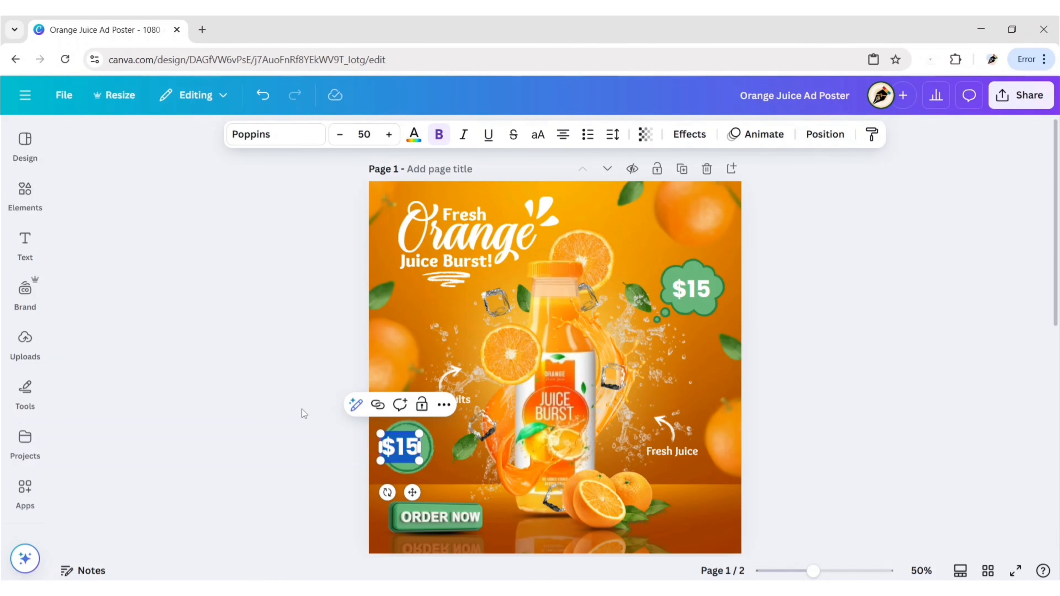
{"action": "type", "text": "20% OFF"}
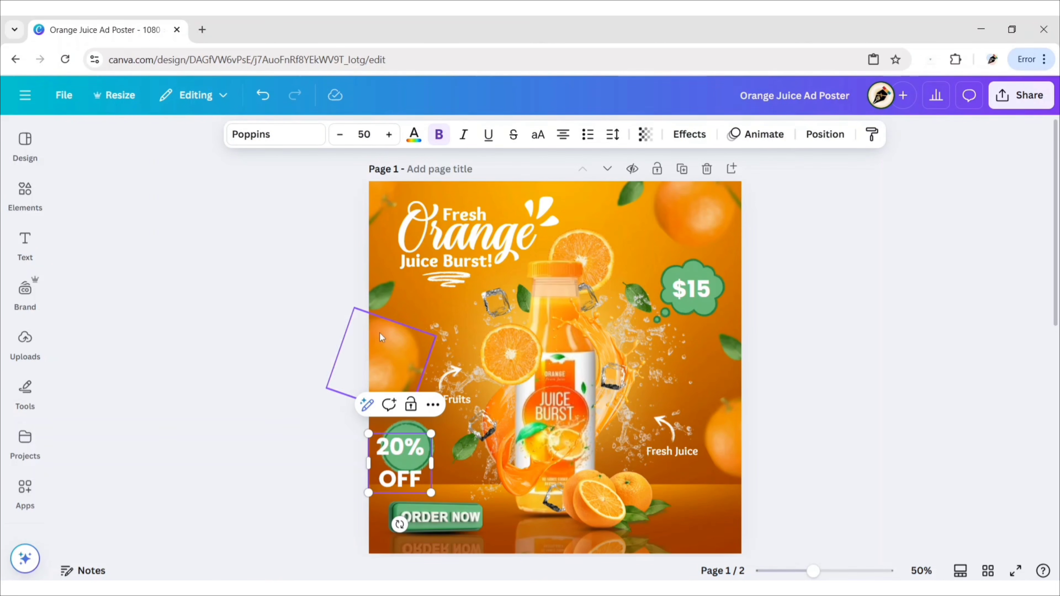
Set the "20% OFF" text's size to 35 and its line spacing to 0.95.
{"action": "left_click", "coordinate": [363, 134]}
{"action": "type", "text": "35"}
{"action": "key", "text": "Return"}
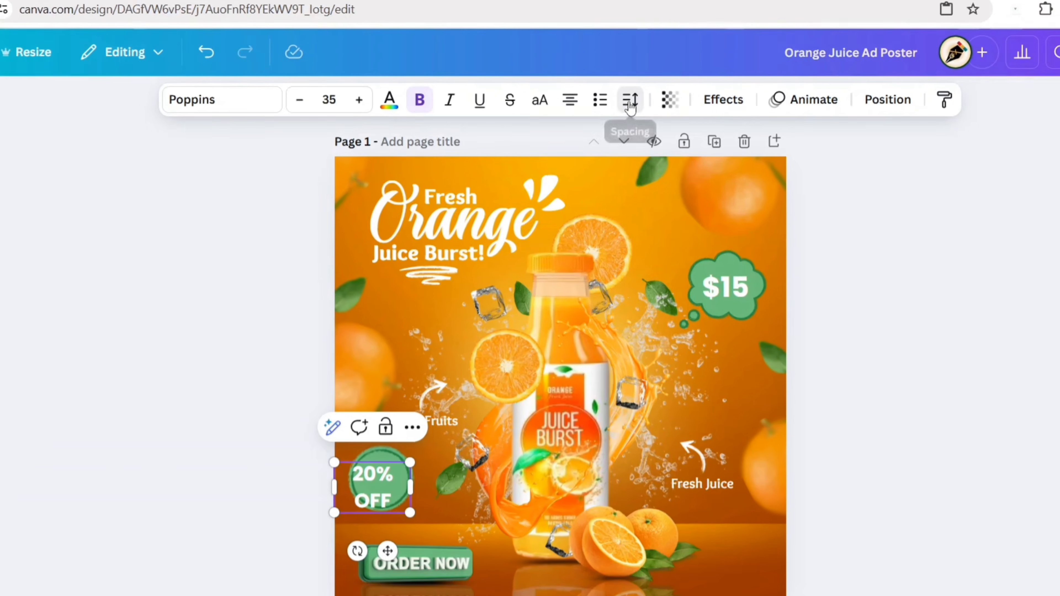
{"action": "left_click", "coordinate": [613, 134]}
{"action": "left_click_drag", "start_coordinate": [581, 242], "coordinate": [583, 226]}
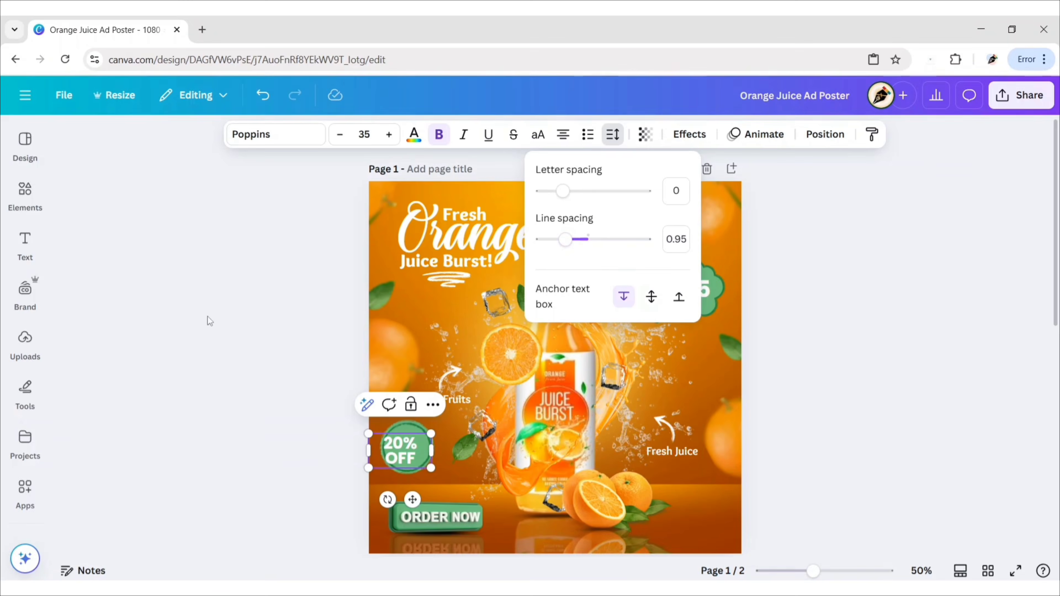
{"action": "key", "text": "Escape"}
Narrow the "20% OFF" text box to fit its wording and centre it on the round green label.
{"action": "left_click_drag", "start_coordinate": [432, 449], "coordinate": [418, 450]}
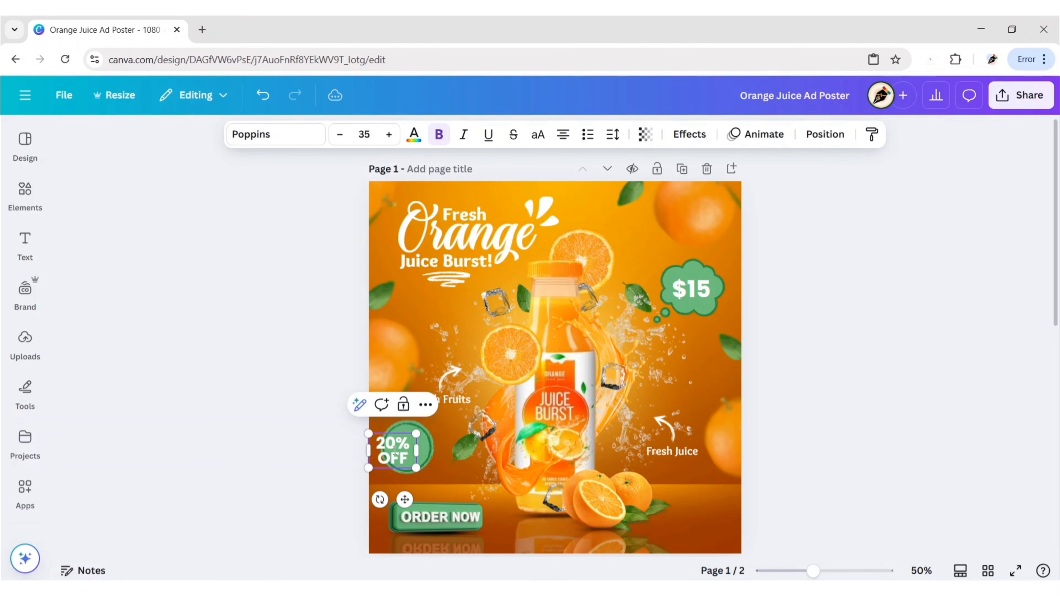
{"action": "left_click_drag", "start_coordinate": [403, 500], "coordinate": [417, 500]}
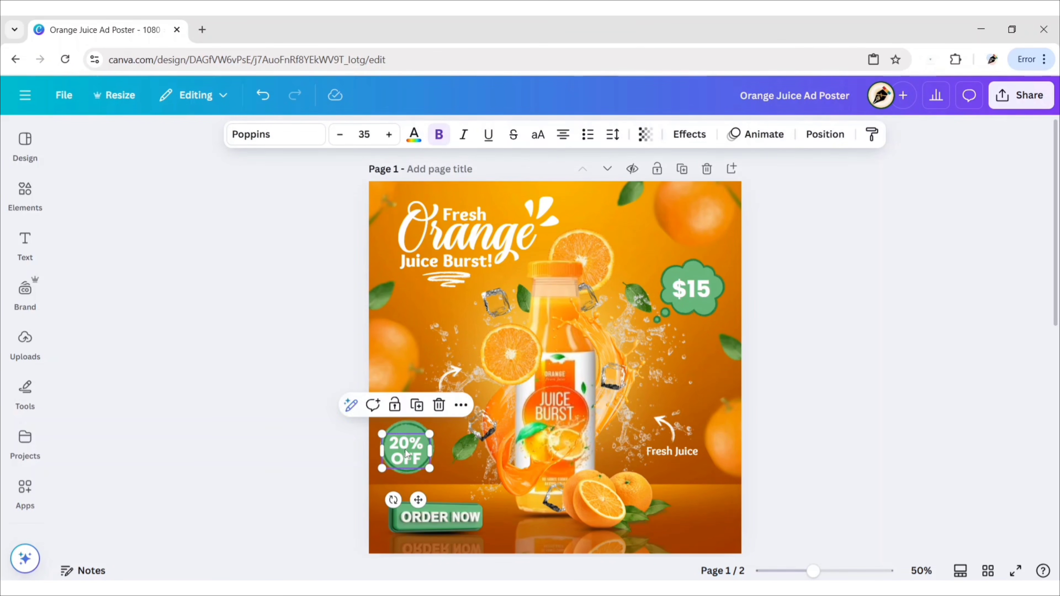
{"action": "left_click_drag", "start_coordinate": [405, 449], "coordinate": [406, 447]}
{"action": "left_click", "coordinate": [326, 428]}
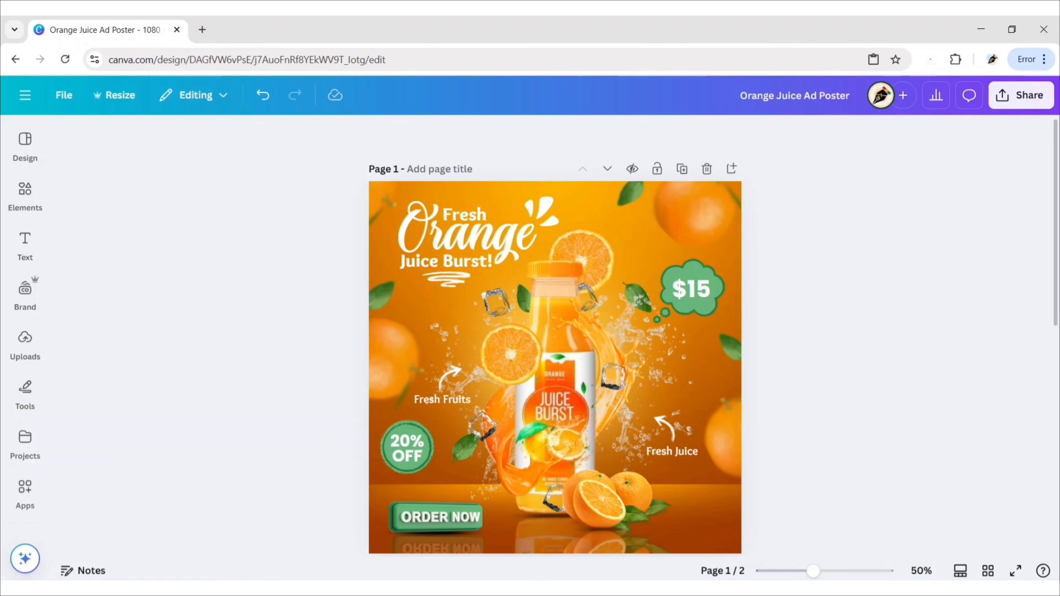